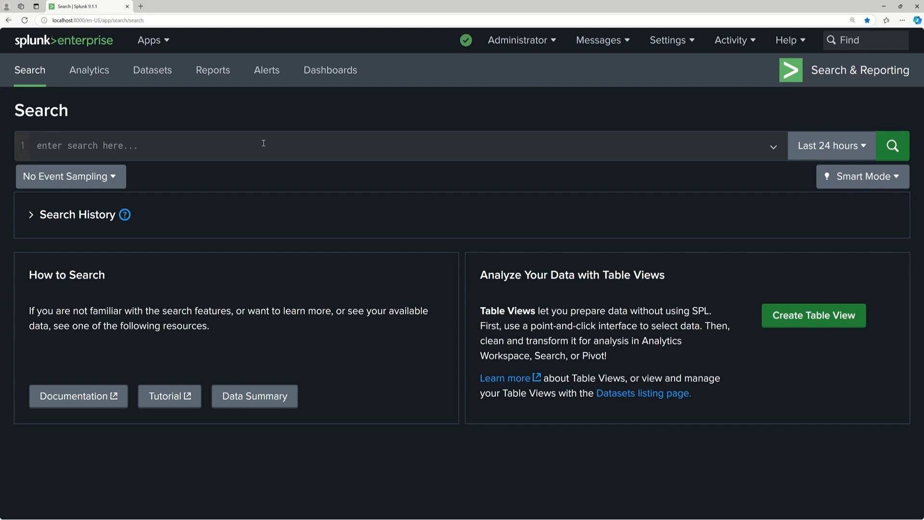
Set the search time range to the last 60 minutes.
left_click(213, 144)
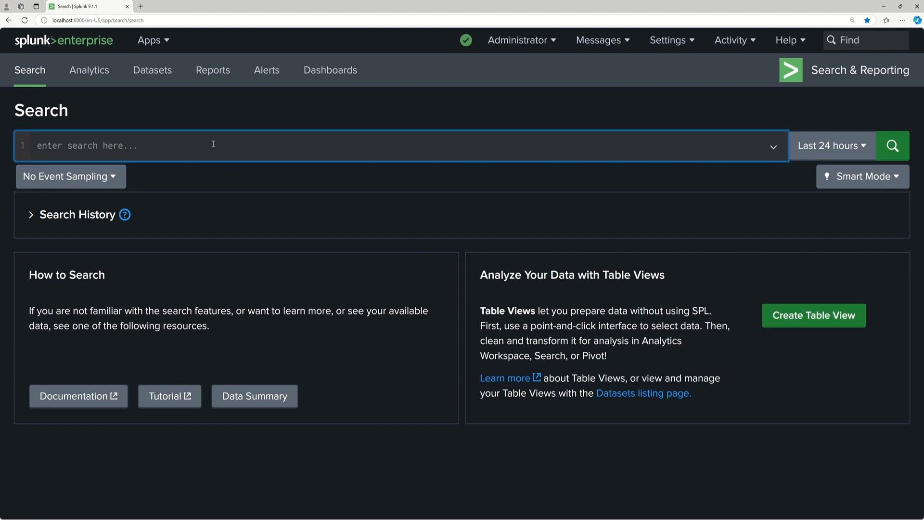
left_click(863, 146)
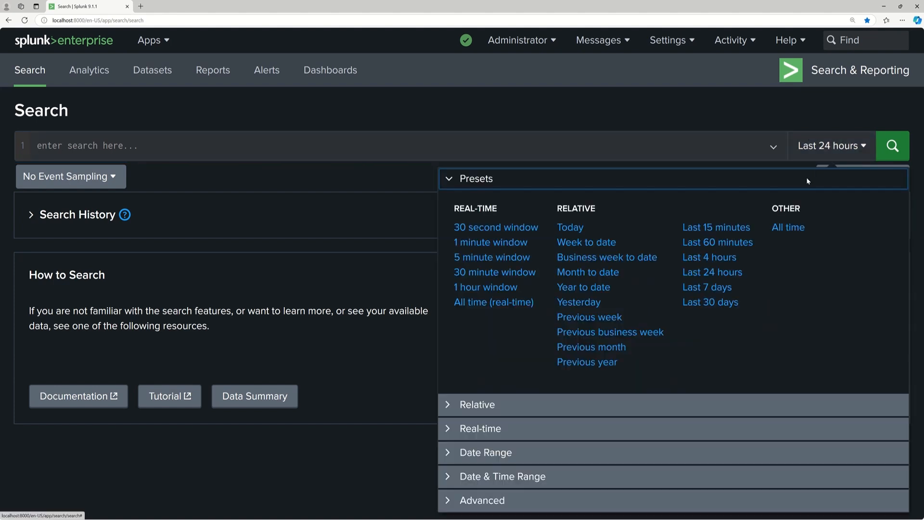
left_click(721, 241)
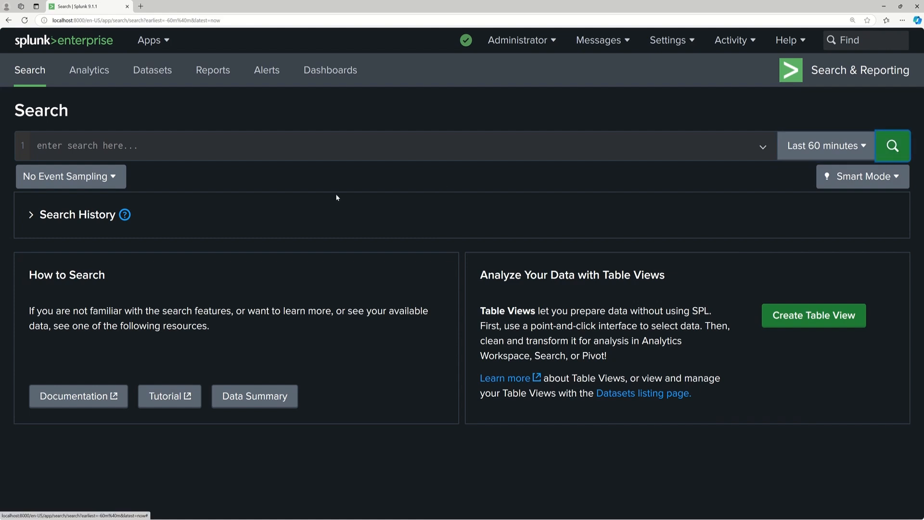
Run a search for index=main sourcetype=eventgen.
left_click(173, 147)
type("index=")
key("BackSpace")
type("main s")
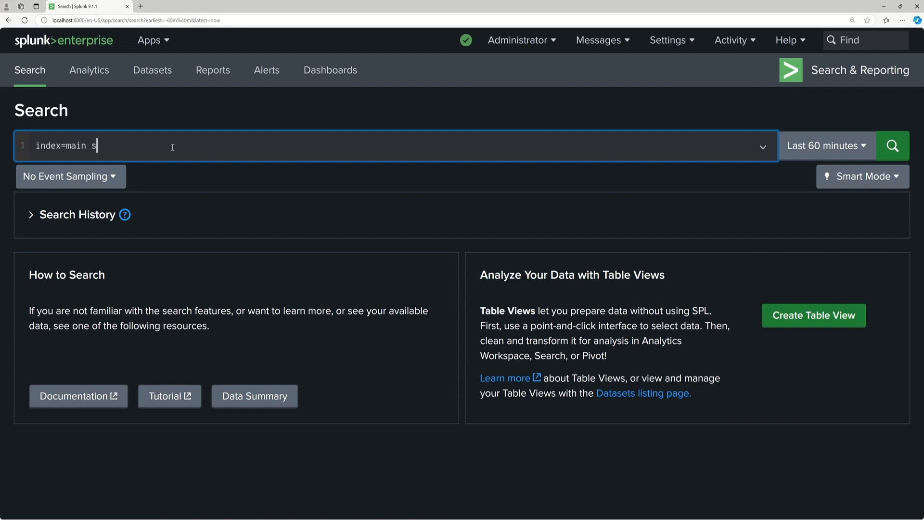
type("ourcetype=eventgen")
key("Return")
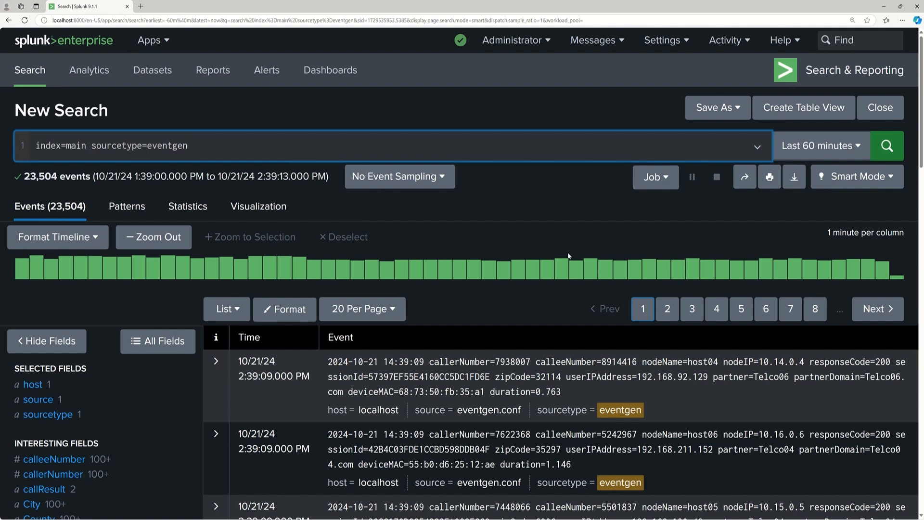
Append the quoted keyword "telco04" to the query and rerun the search.
type("\"telco04\"")
key("Return")
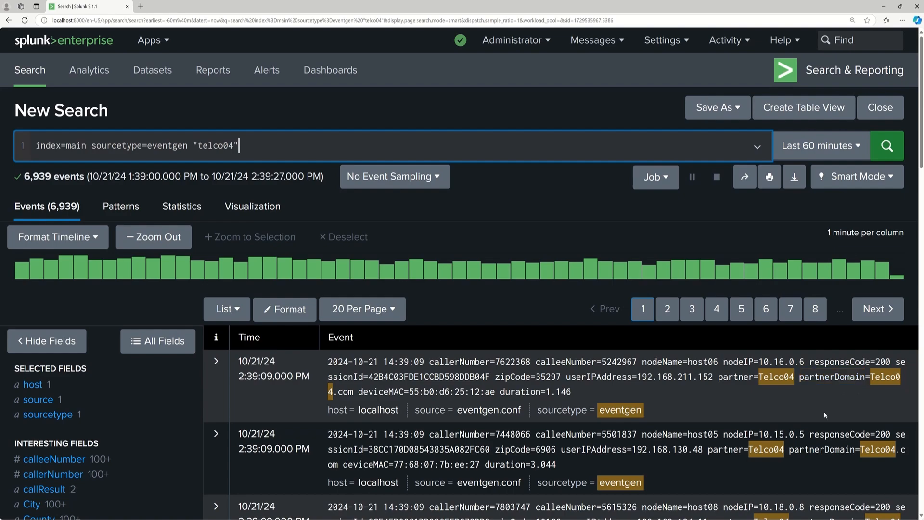
Copy the zip code 6906 from an event, append it to the query as the quoted keyword "6906" and rerun the search.
left_click_drag(920, 154, 866, 159)
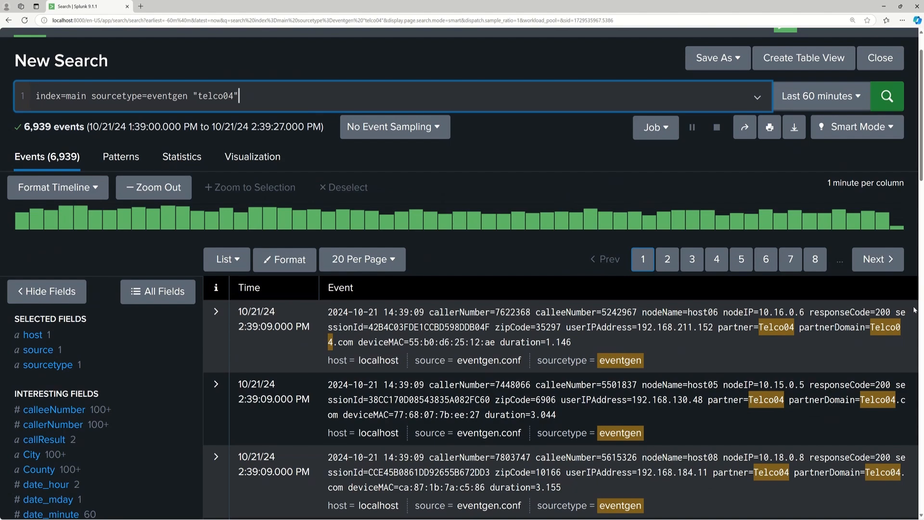
scroll(918, 188, "down", 3)
scroll(921, 221, "up", 3)
scroll(921, 221, "down", 4)
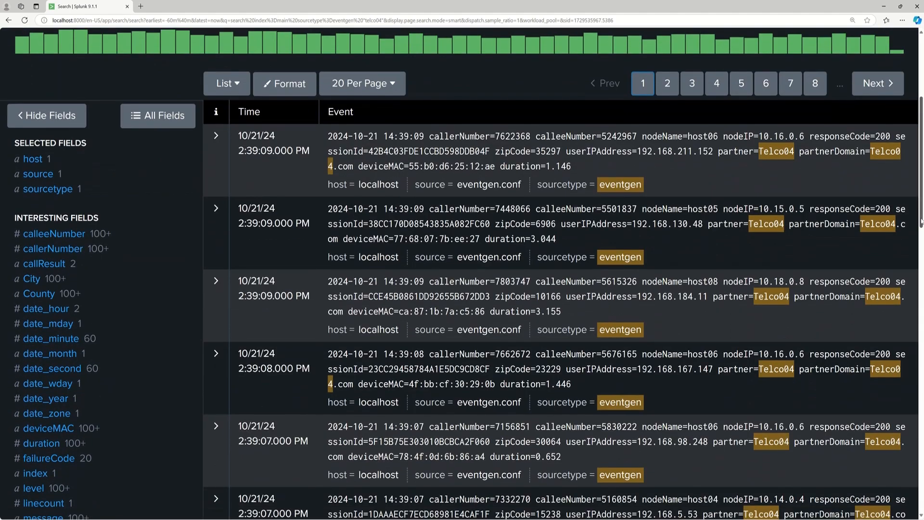
scroll(921, 221, "down", 1)
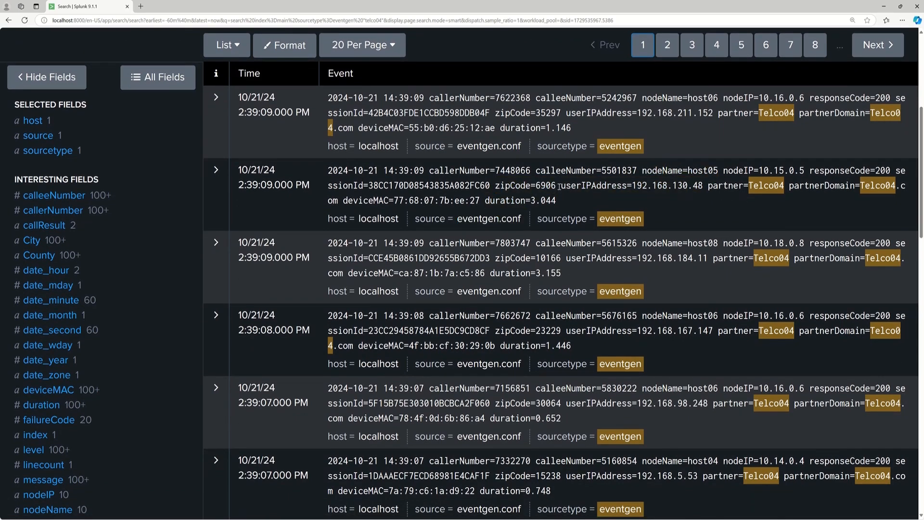
left_click_drag(557, 186, 538, 186)
key("ctrl+c")
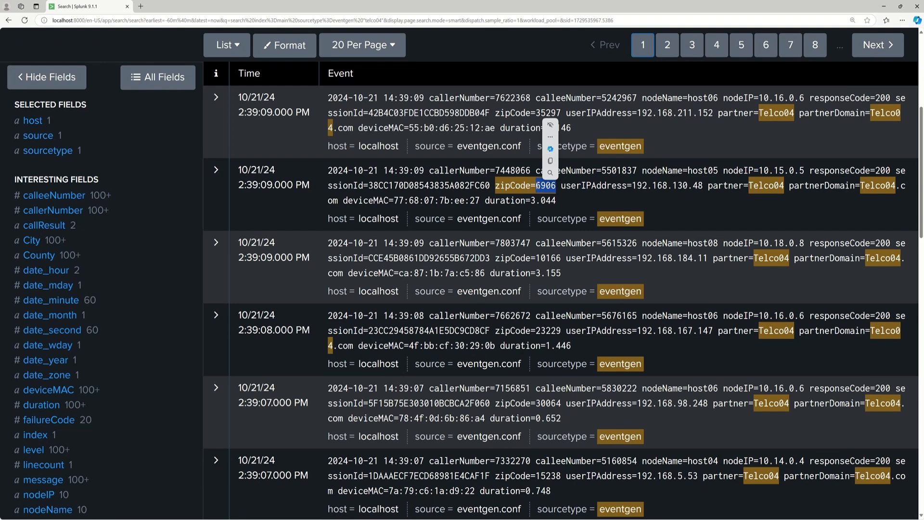
scroll(921, 153, "up", 5)
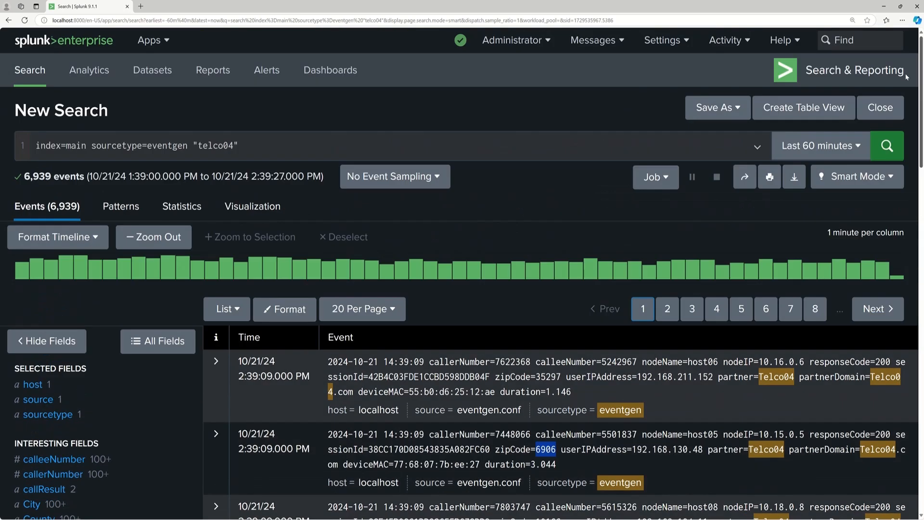
left_click(271, 146)
type("\"")
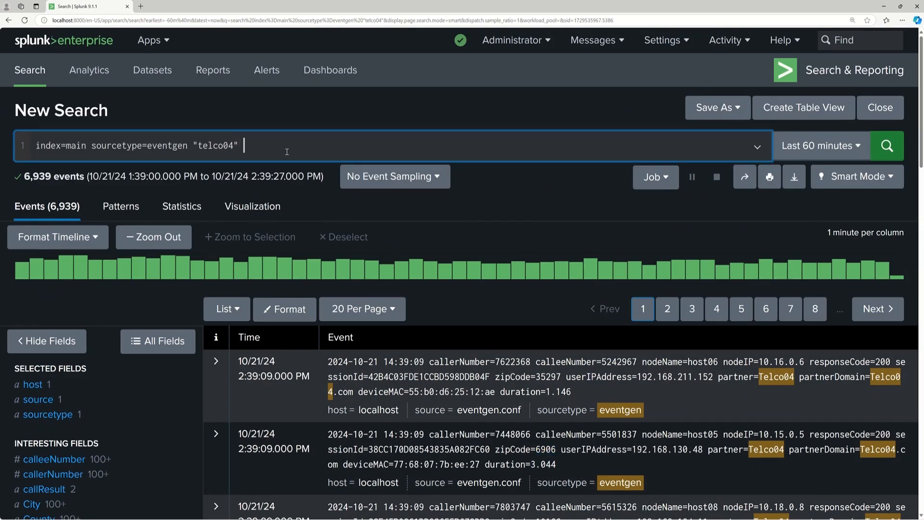
key("ctrl+v")
type("\"")
key("Return")
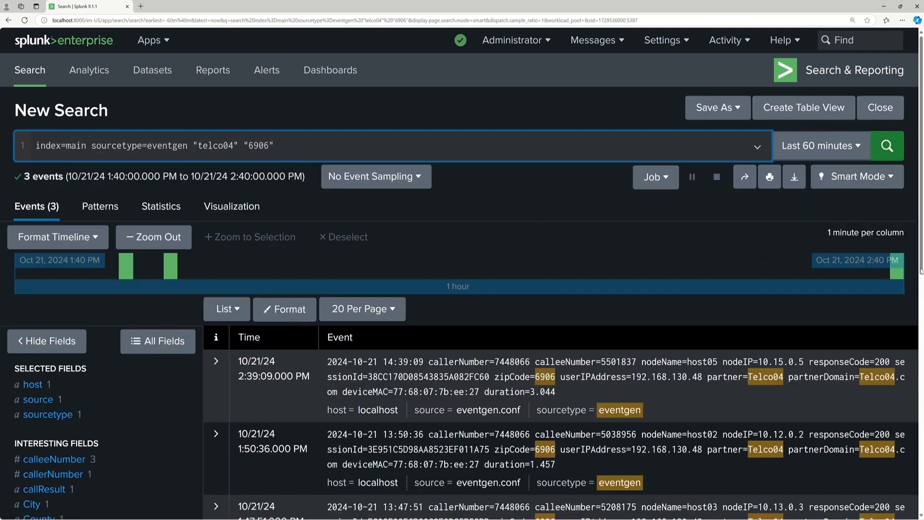
Remove the "telco04" and "6906" keywords from the query and rerun the search.
left_click_drag(921, 208, 920, 232)
left_click_drag(282, 94, 193, 97)
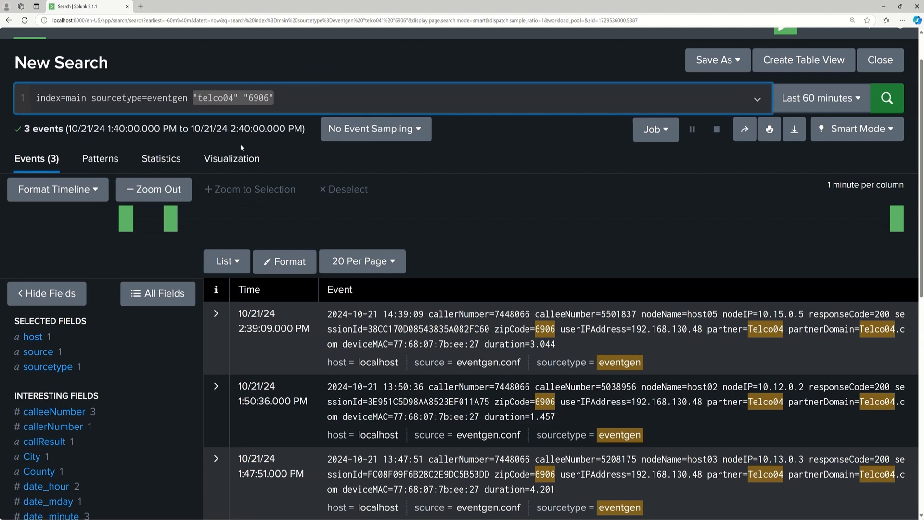
key("BackSpace")
key("BackSpace")
key("BackSpace")
type("n")
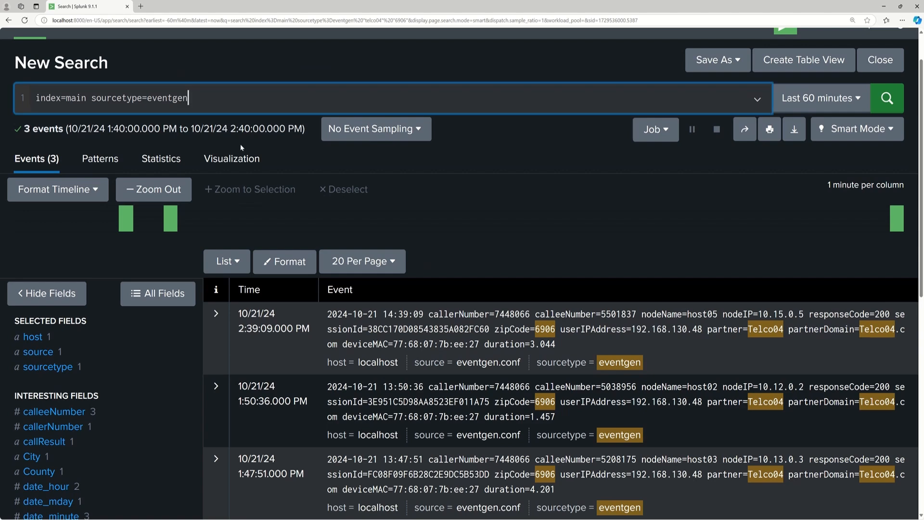
key("Return")
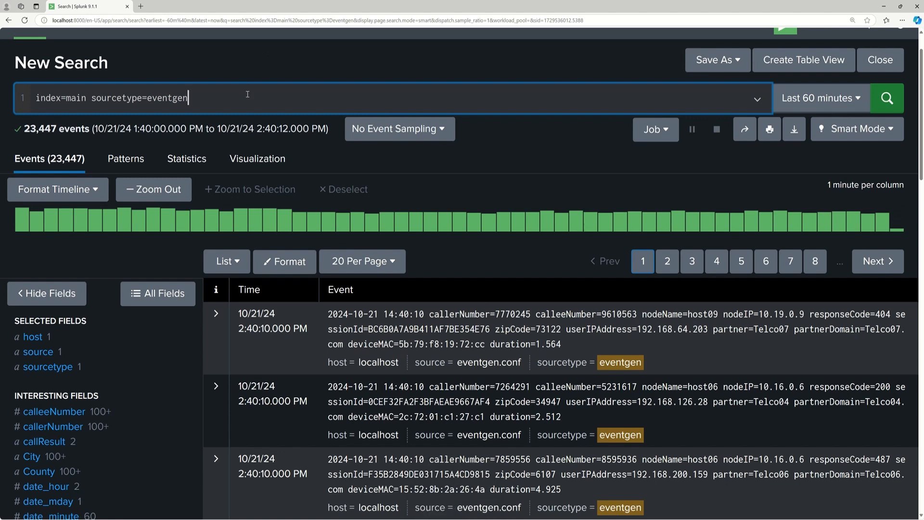
Start a piped fields command on a second query line and expand the first event to review its available fields.
key("shift+Return")
type("|")
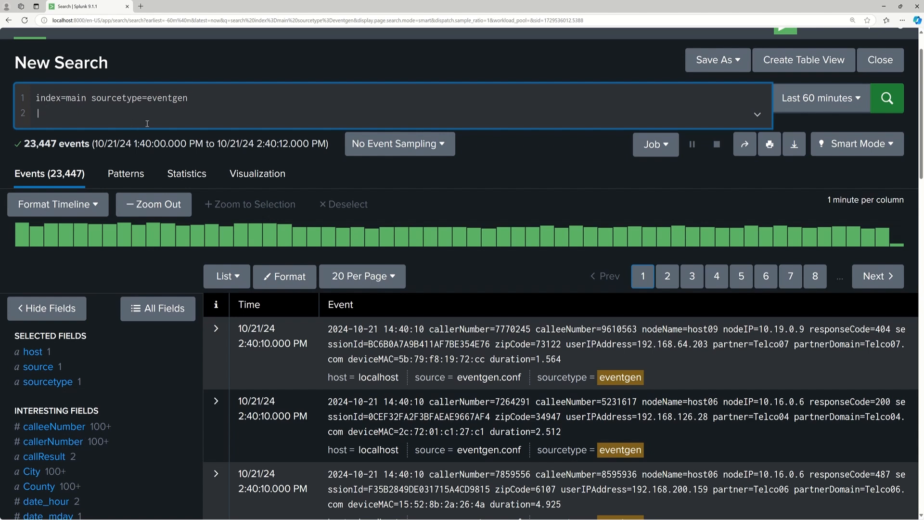
type("fields")
left_click(216, 329)
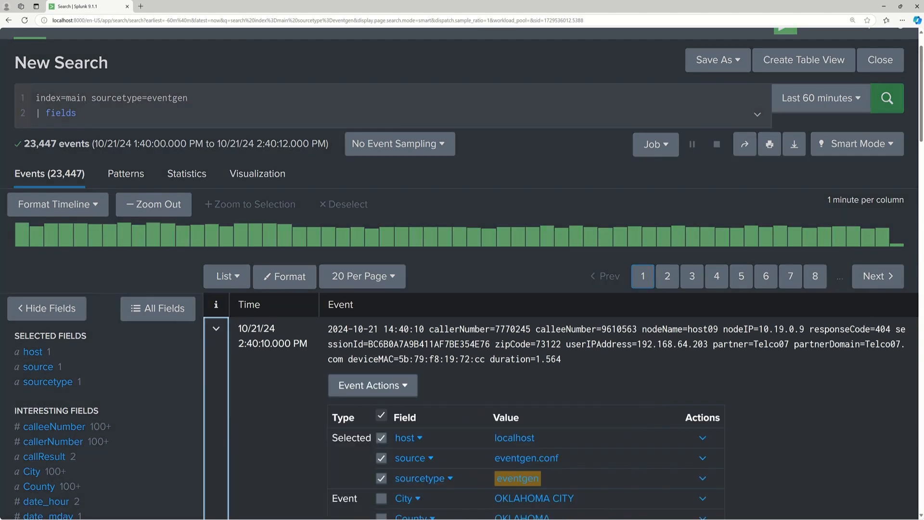
left_click_drag(922, 117, 922, 180)
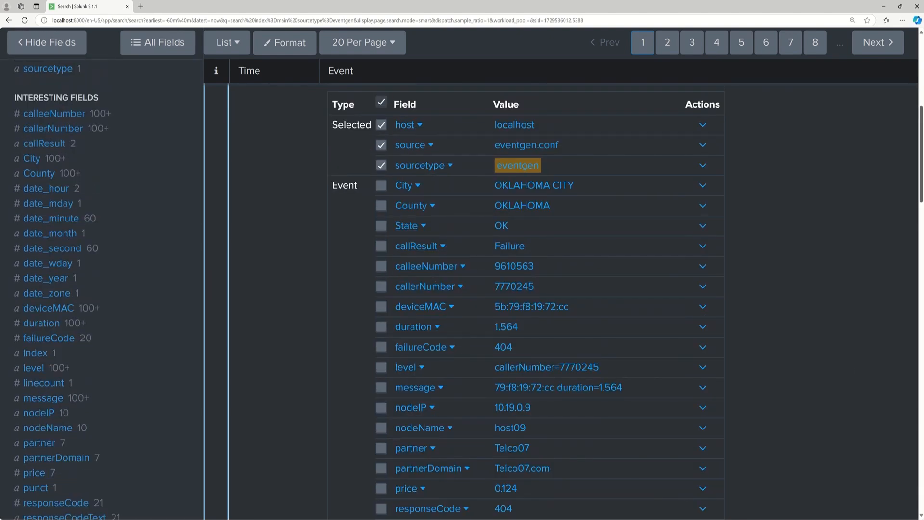
scroll(592, 135, "up", 7)
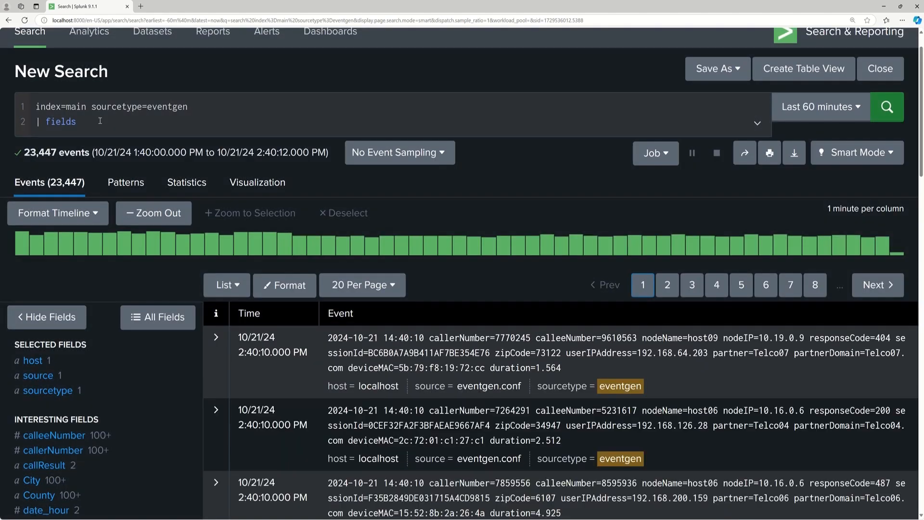
List responseCode, deviceMAC and partner as the first arguments of the fields command.
left_click(118, 130)
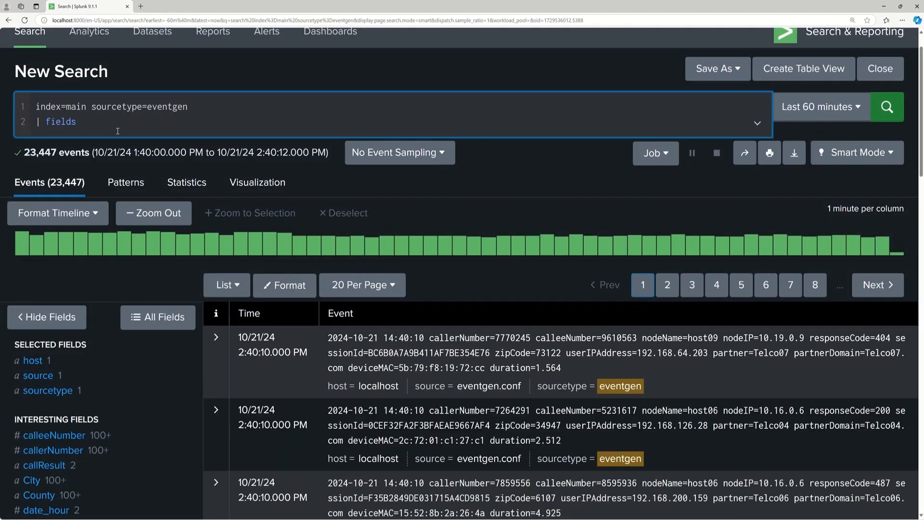
type("responseCode, deviceMAC, partner,")
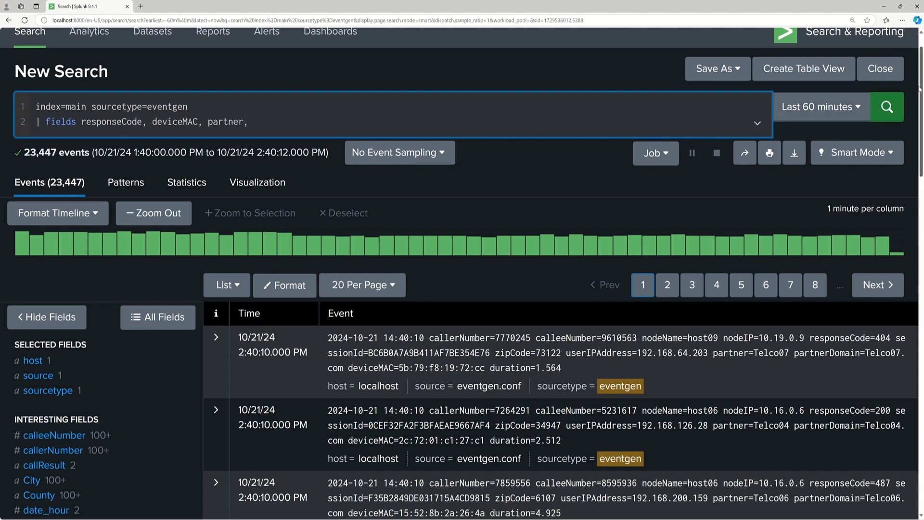
Complete the fields list with nodeName, callerNumber and zipCode, run the search, and inspect the first event's fields.
mouse_move(921, 88)
left_mouse_down()
mouse_move(916, 198)
mouse_move(911, 95)
left_mouse_up()
left_click(331, 95)
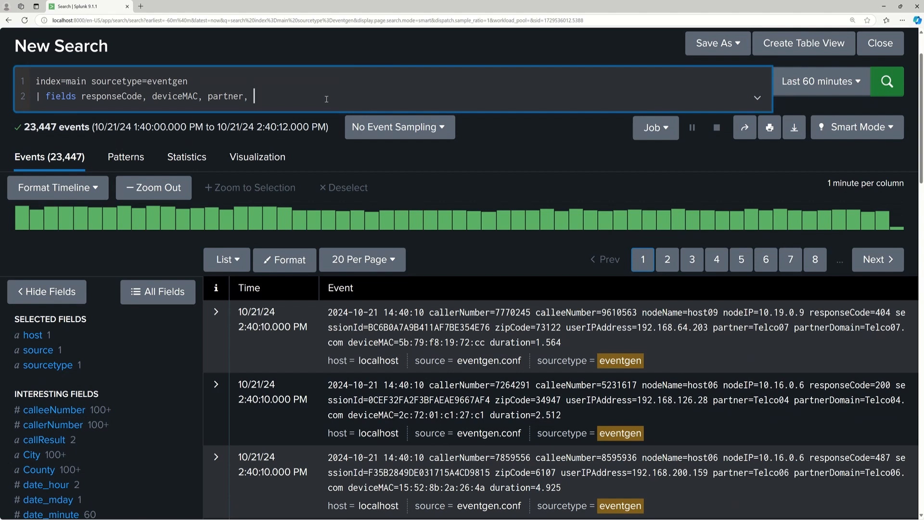
type("nodeName, callerNumber, zipCode")
key("Return")
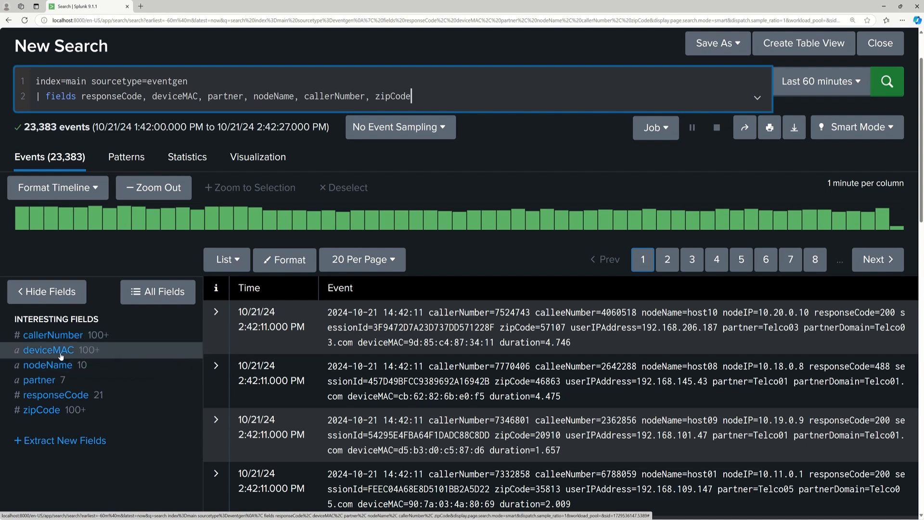
left_click(216, 315)
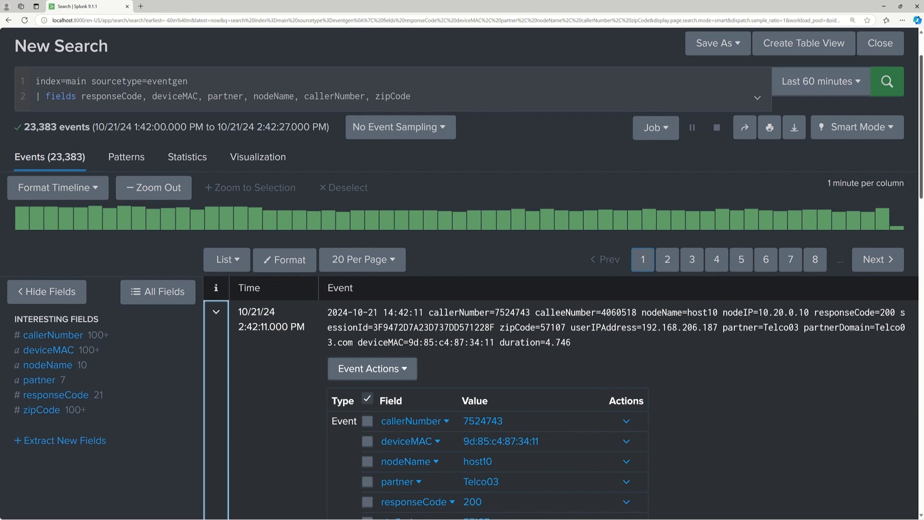
scroll(921, 154, "down", 4)
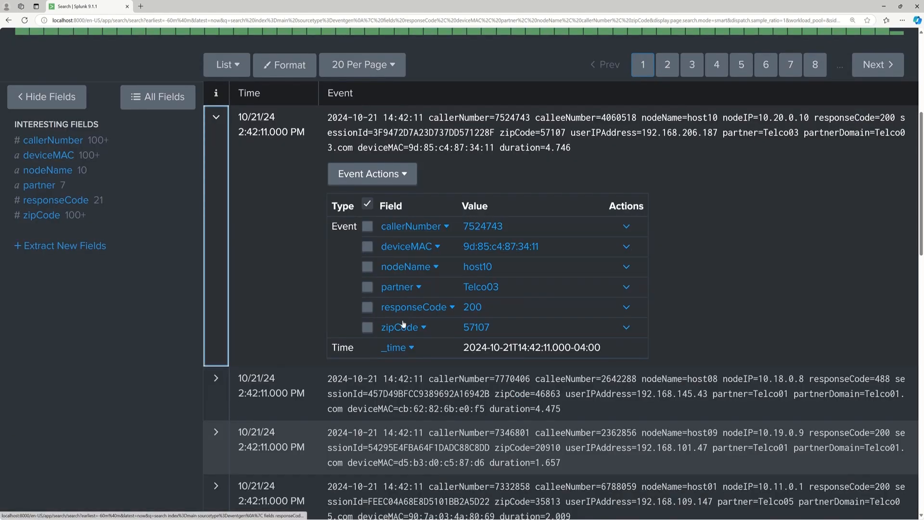
scroll(920, 96, "up", 5)
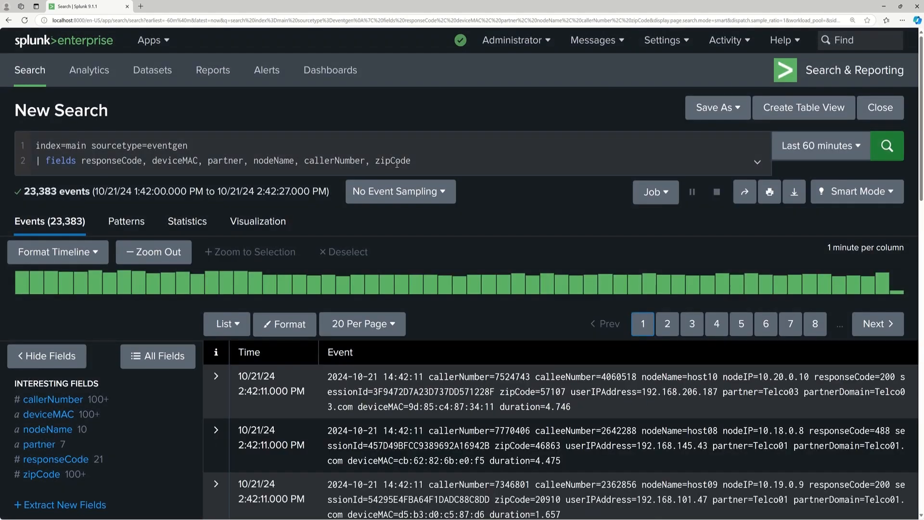
Start a new piped line in the query below the fields command.
left_click(414, 160)
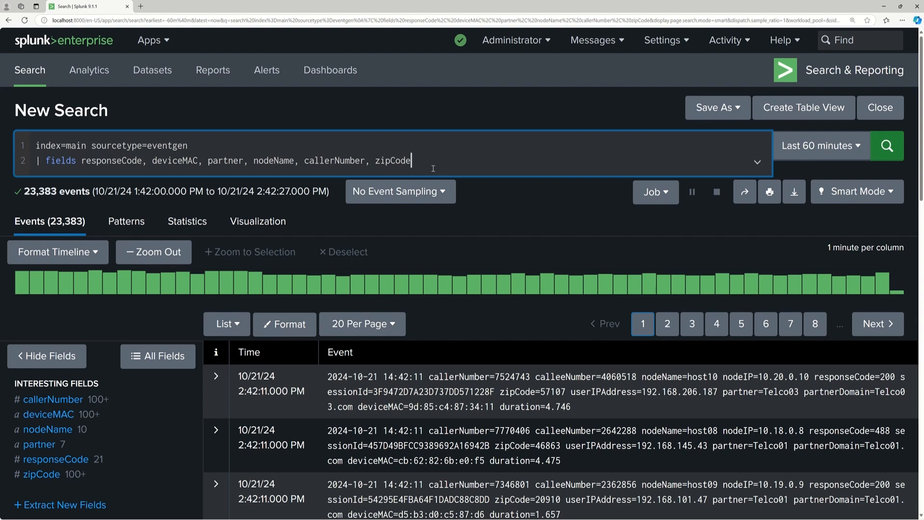
key("shift+Return")
type("|")
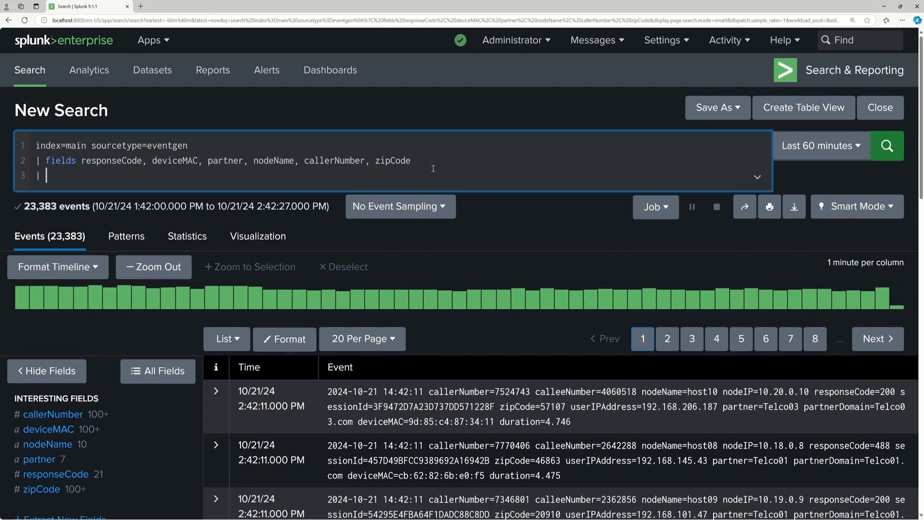
left_click_drag(412, 160, 39, 160)
left_click(88, 172)
scroll(921, 172, "down", 1)
scroll(921, 172, "down", 7)
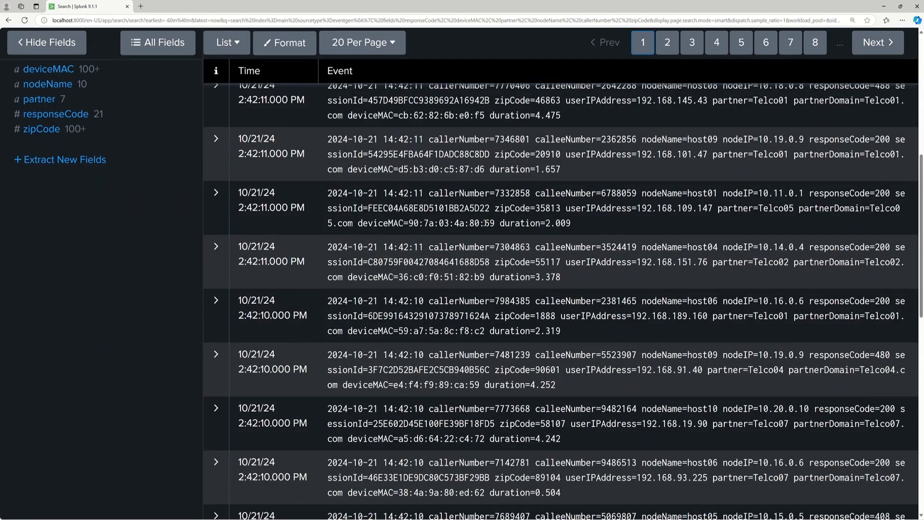
scroll(922, 179, "up", 4)
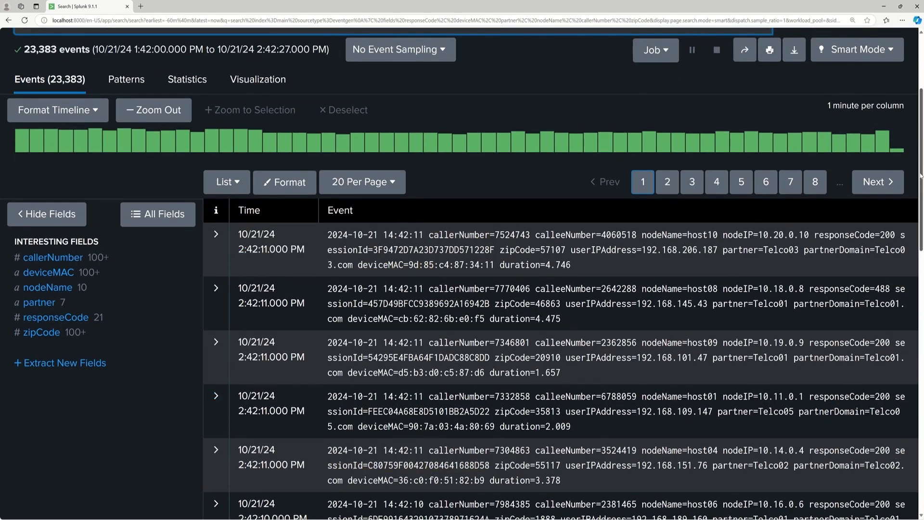
scroll(922, 172, "up", 3)
key("shift+Return")
type("| ")
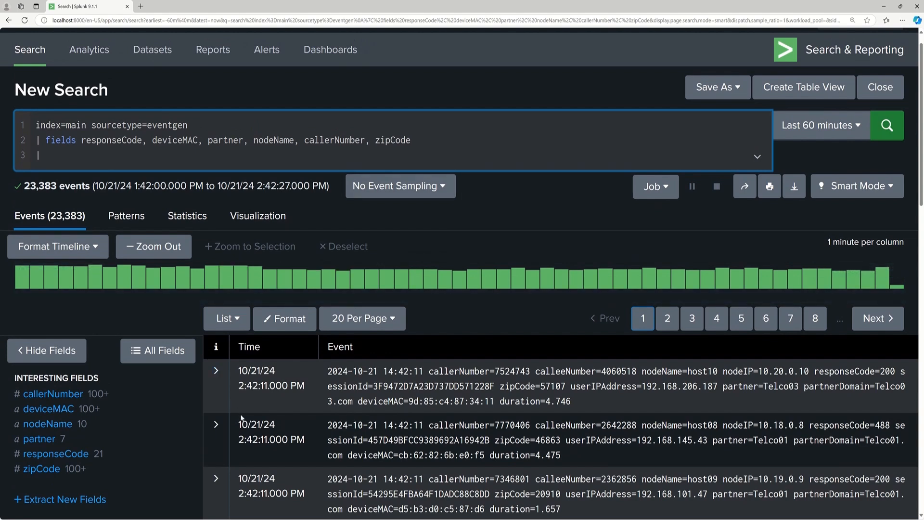
type("eval callResult=if()")
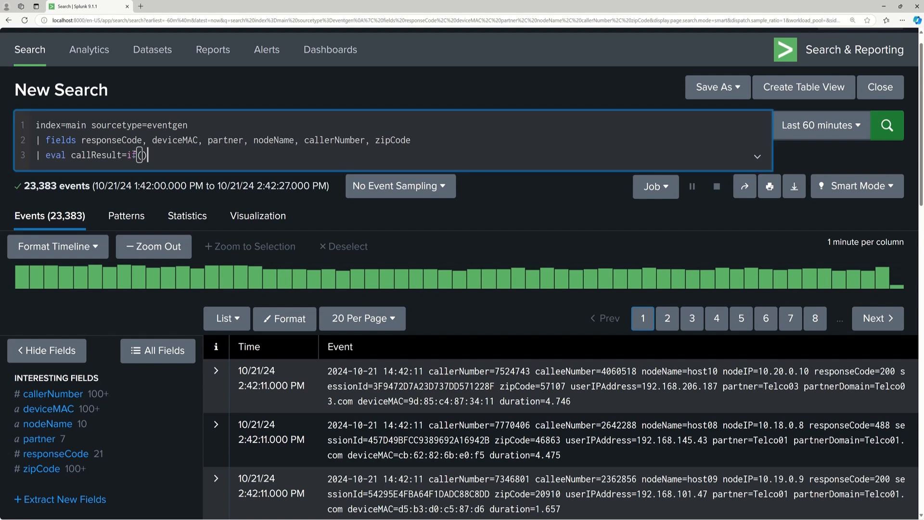
Start an eval command on the third query line that assigns callResult from an empty if() function.
left_click_drag(124, 157, 71, 158)
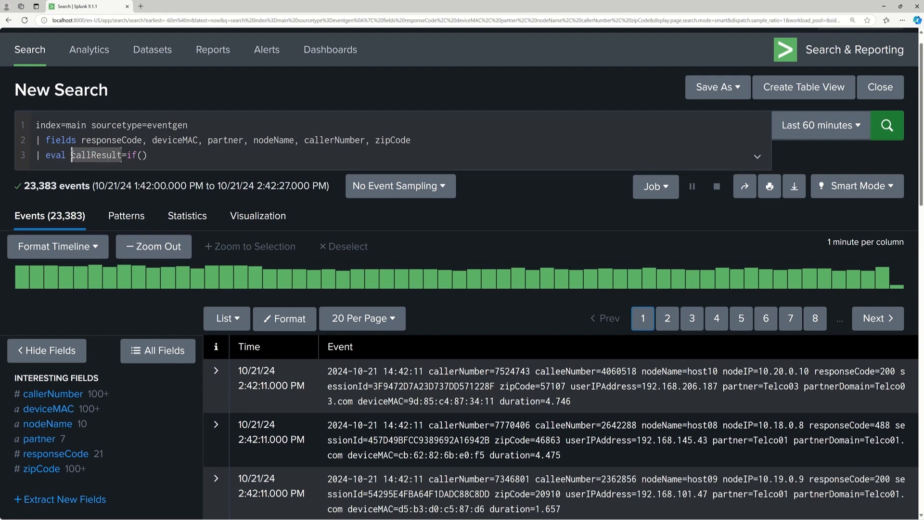
left_click(111, 162)
Fill in the if() function with the condition responseCode==200 and the outcomes "Success" and "Failure".
left_click(144, 156)
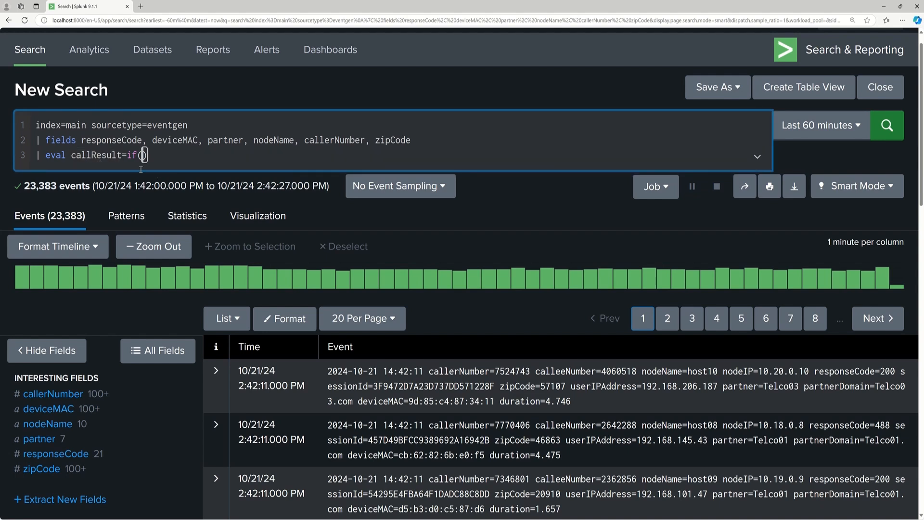
type("respons")
type("eCode")
type("=")
type("=200")
type(", \"")
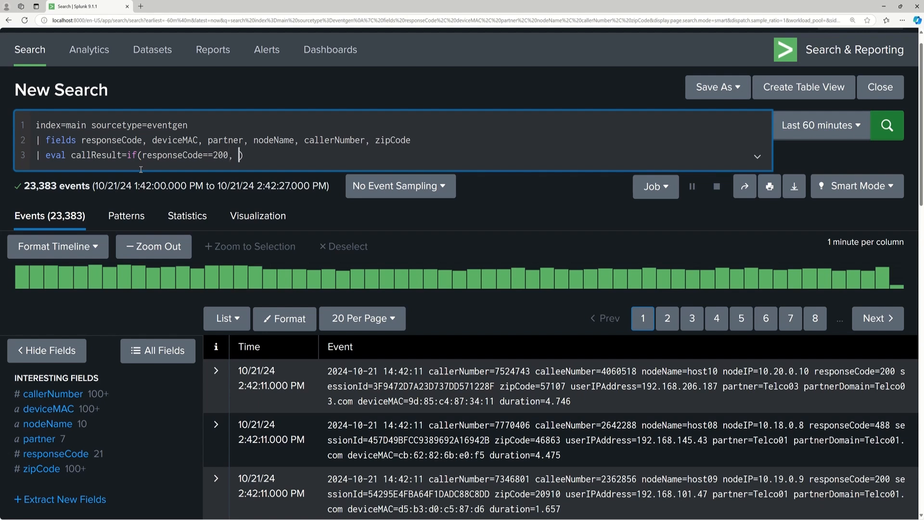
type("Success\", \"Failure\"")
Review the parts of the callResult expression and inspect the top values of the responseCode field.
left_click(359, 155)
double_click(104, 155)
double_click(260, 155)
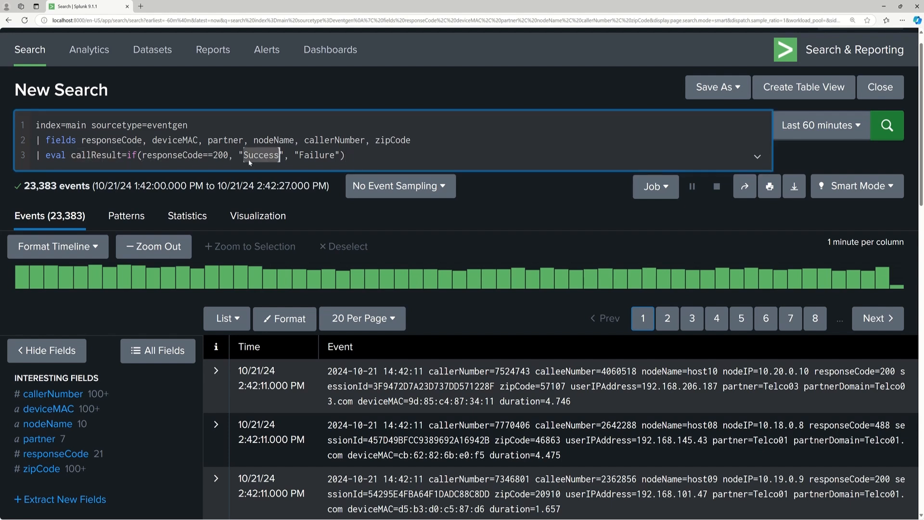
double_click(172, 155)
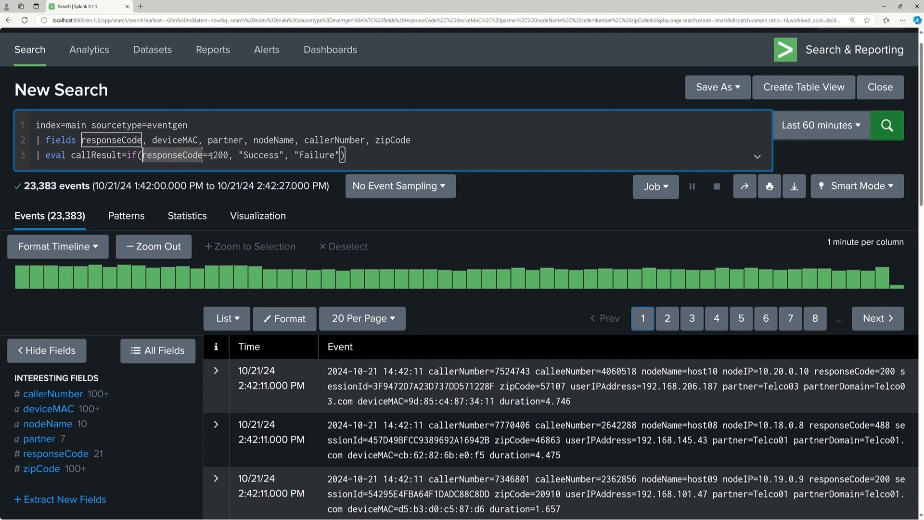
left_click(56, 453)
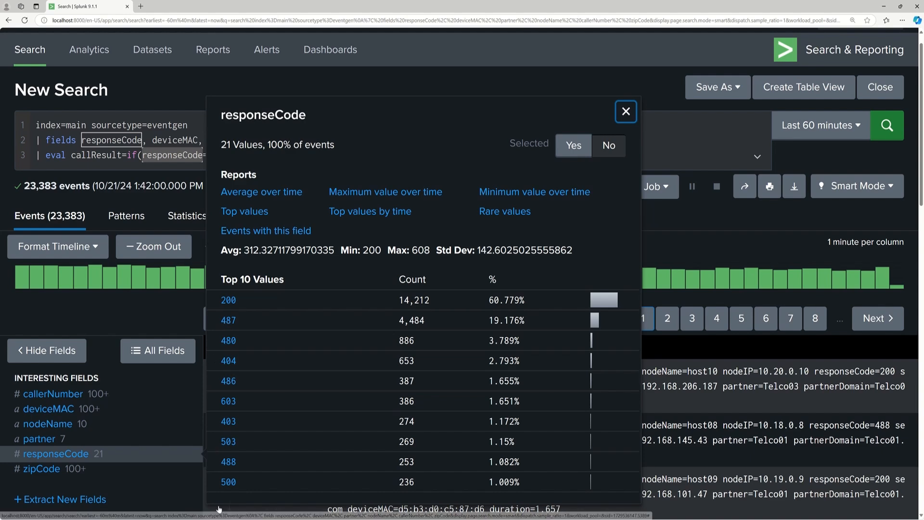
left_click(626, 111)
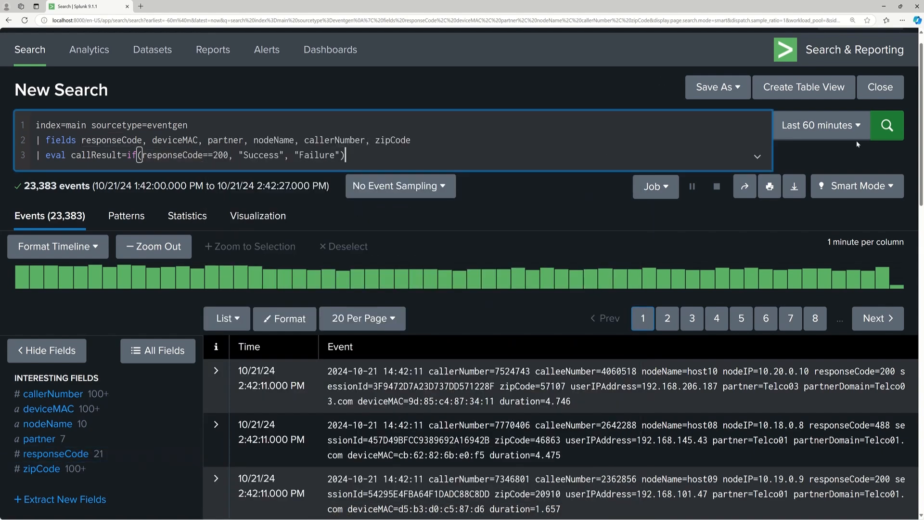
Run the search with the eval line and inspect the values of the callResult field.
left_click(887, 126)
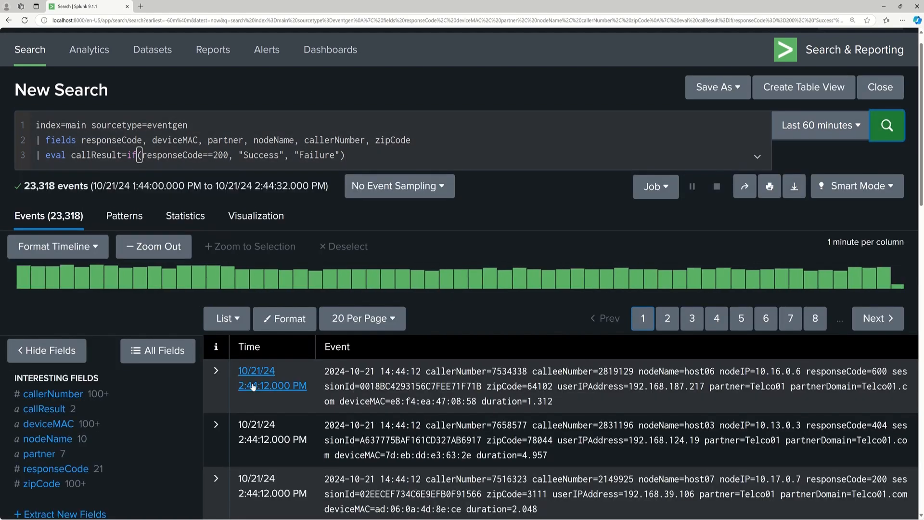
left_click(48, 413)
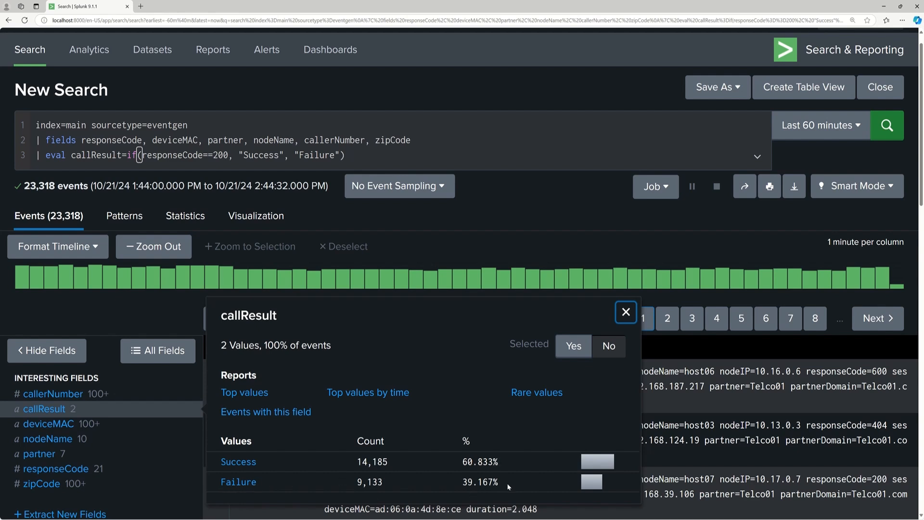
left_click(626, 313)
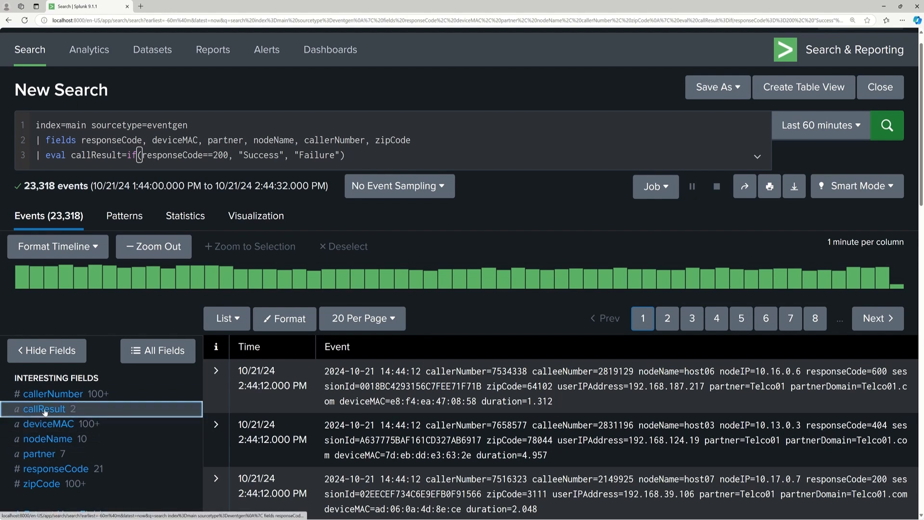
Start a piped rex command on a fourth query line and inspect the values of the callerNumber field.
left_click(376, 167)
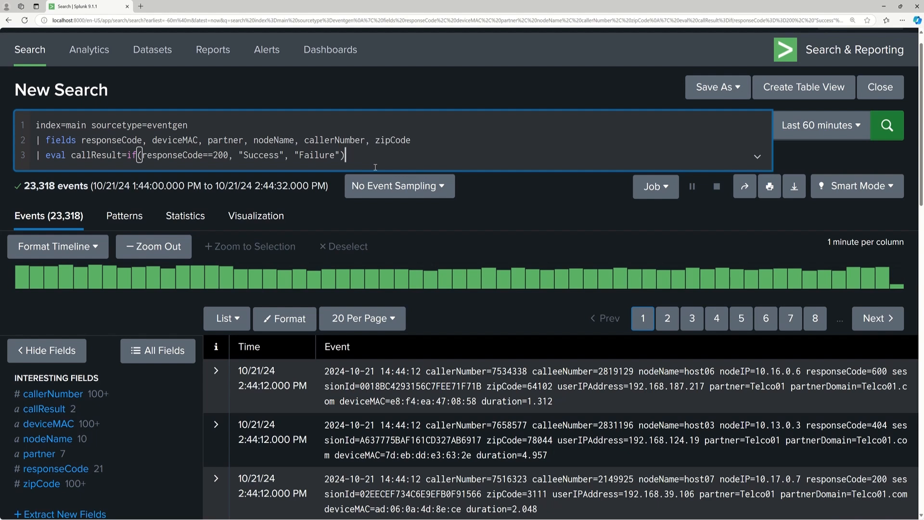
key("shift+Return")
type("|")
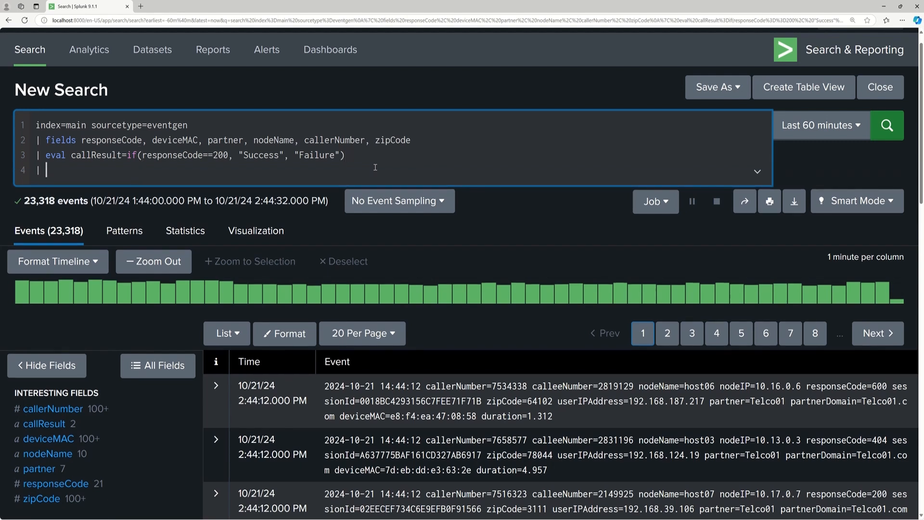
type("rex")
left_click(66, 410)
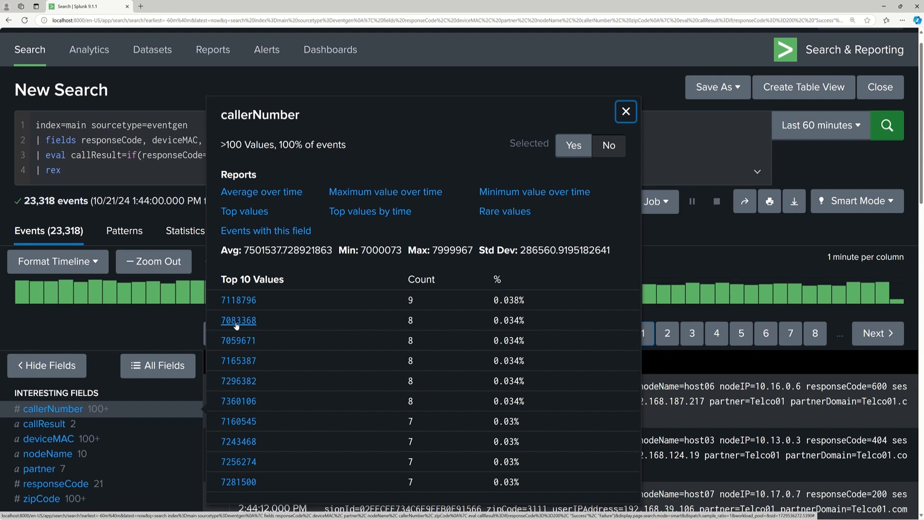
left_click(626, 112)
Set the rex command's field argument to "callerNumber" and add an empty quoted string for its pattern.
left_click(126, 172)
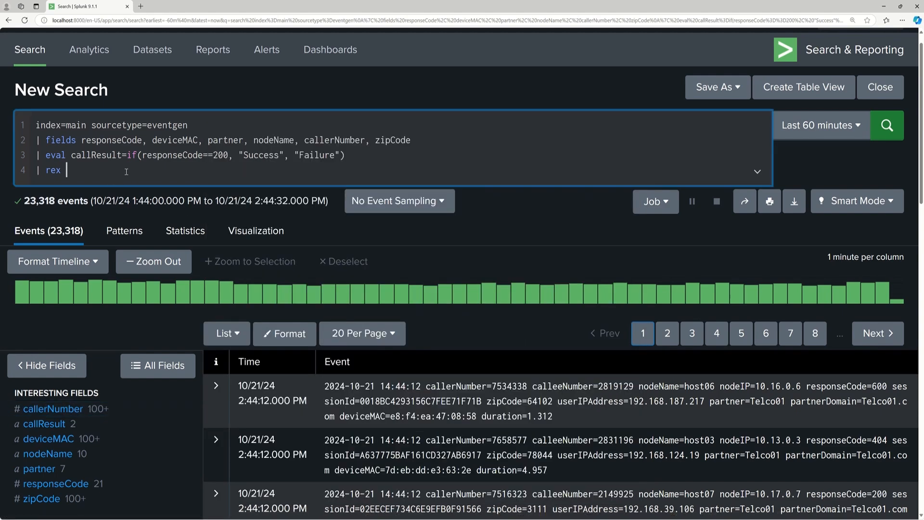
type("field=\"")
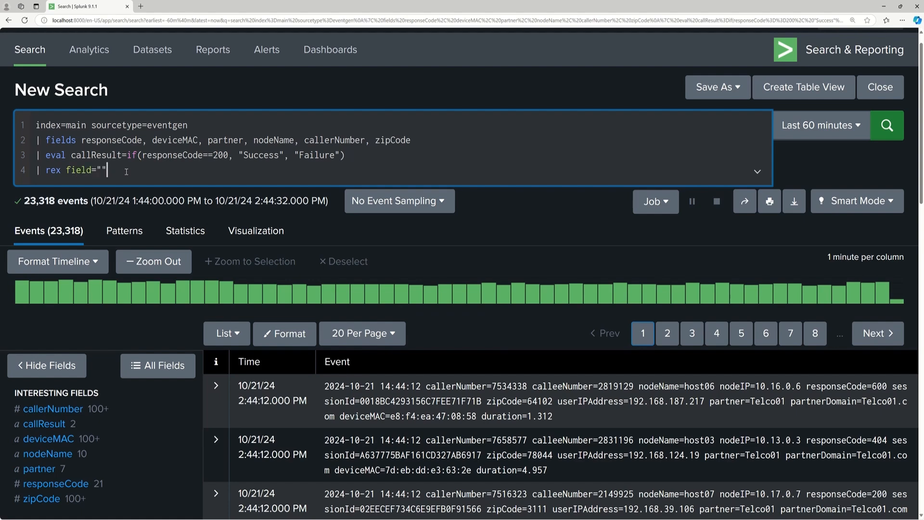
left_click(50, 410)
double_click(263, 119)
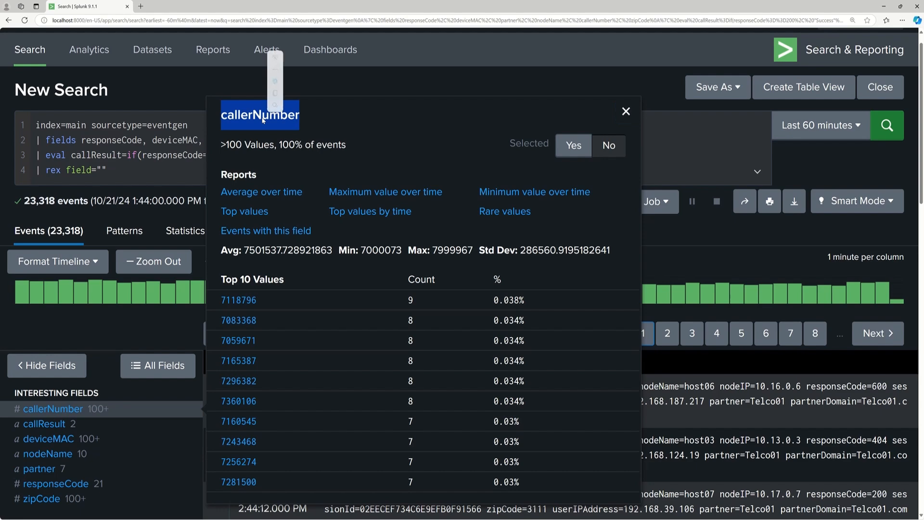
key("ctrl+c")
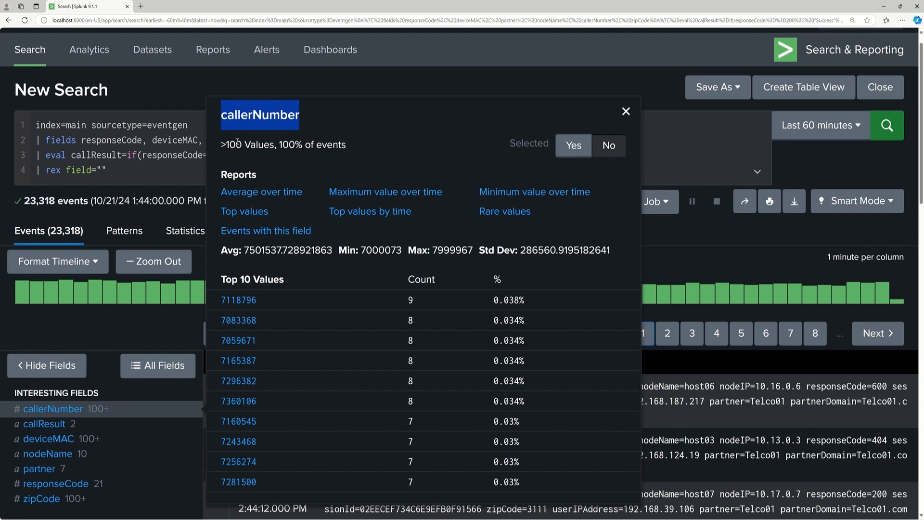
left_click(102, 170)
key("ctrl+v")
key("Right")
type("\"")
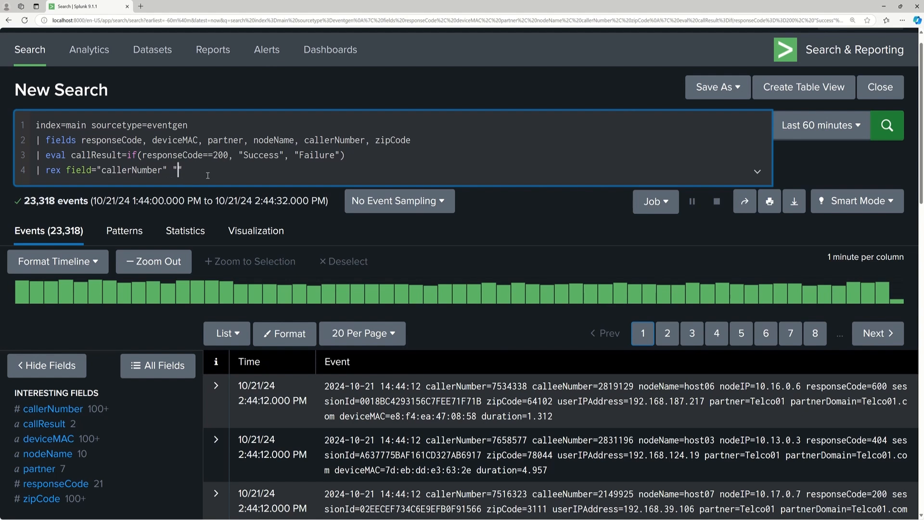
type("(?<callerAreaCode>")
Enter the named capture group (?<callerAreaCode>\d{3}) as the rex pattern.
key("Right")
type("\\d{3}")
Check the callerAreaCode capture group and its three-digit match against the values of the callerNumber field.
left_click_drag(294, 171, 273, 170)
left_click(278, 171)
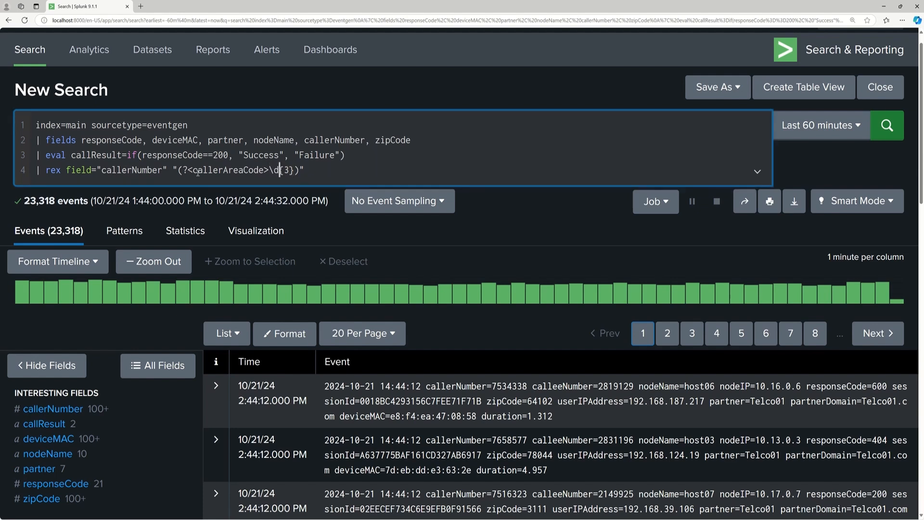
left_click_drag(192, 170, 264, 170)
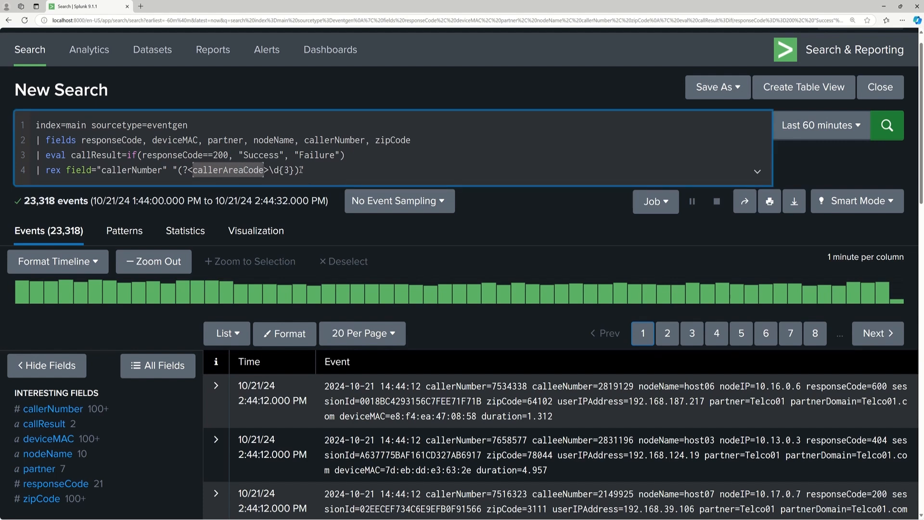
left_click(301, 170)
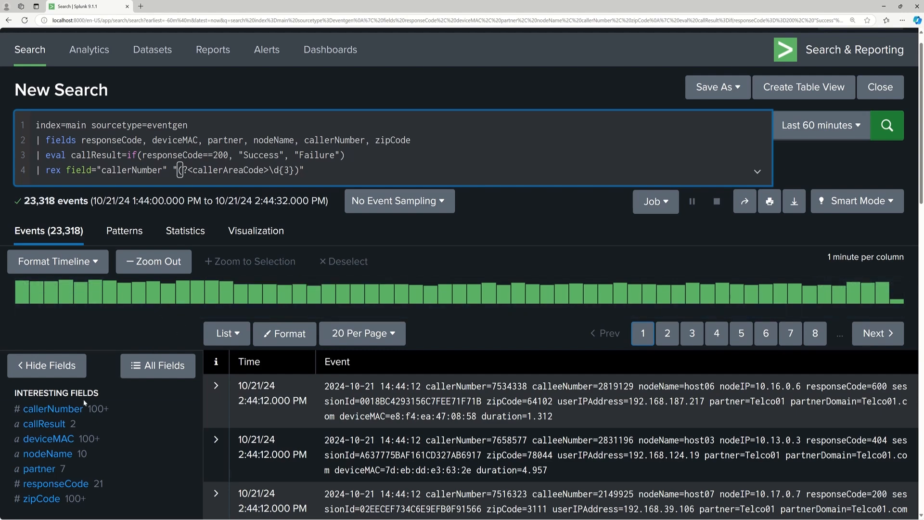
left_click(71, 409)
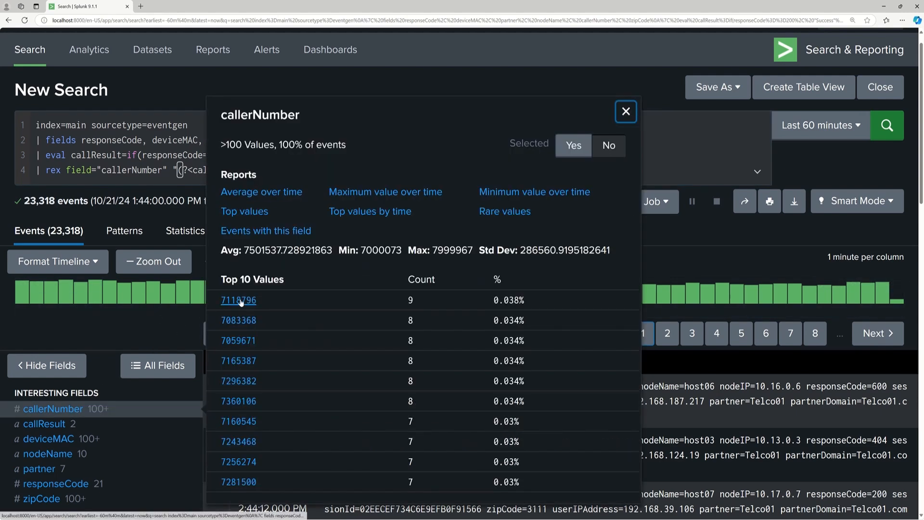
left_click(626, 111)
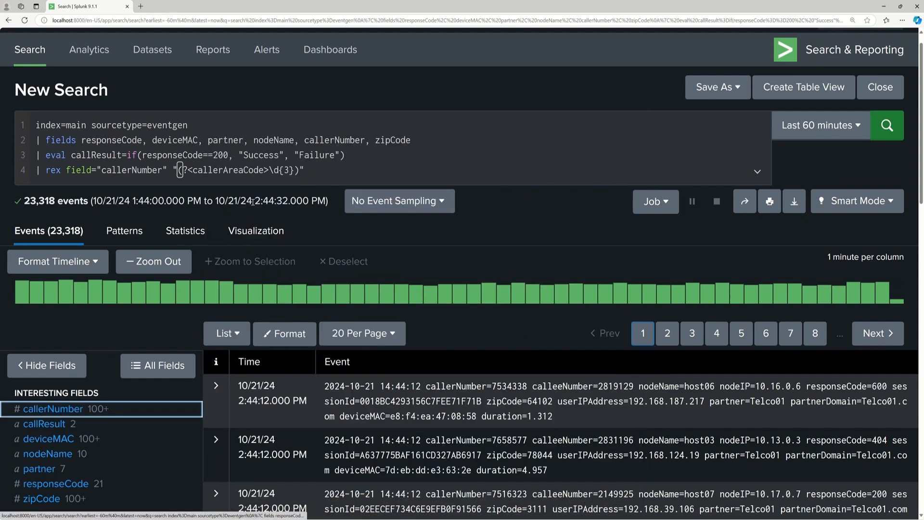
Complete the rex pattern with \d{4}$ after the capture group.
left_click(300, 171)
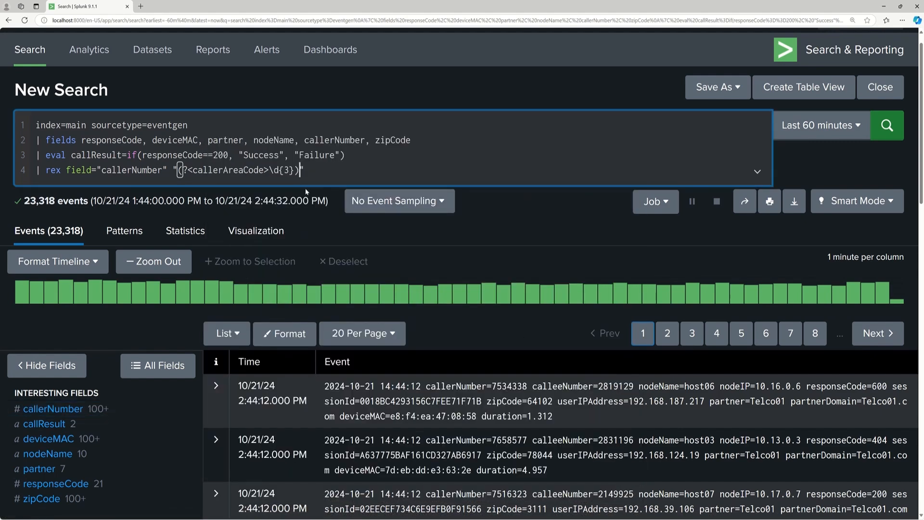
type("\\d{4}$")
left_click(213, 169)
left_click_drag(331, 170, 193, 169)
left_click(343, 164)
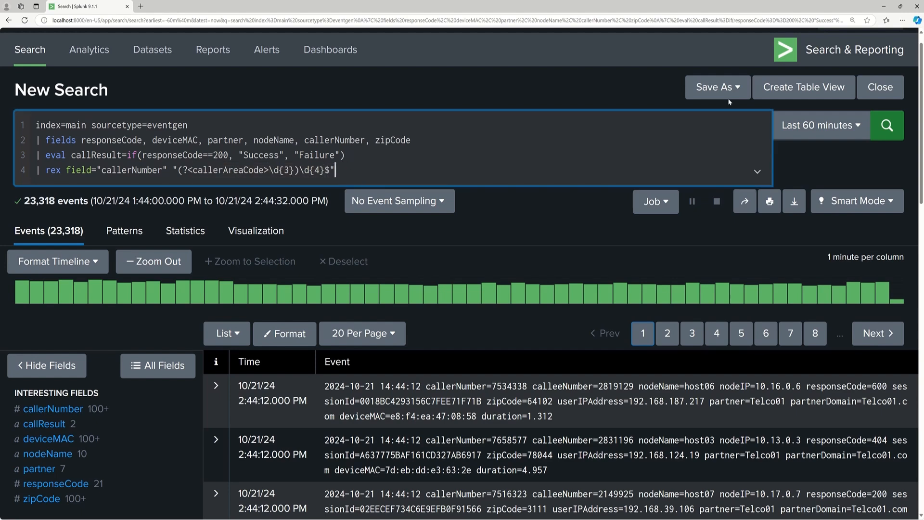
Run the search with the rex line and inspect the values of the callerAreaCode field.
left_click(887, 125)
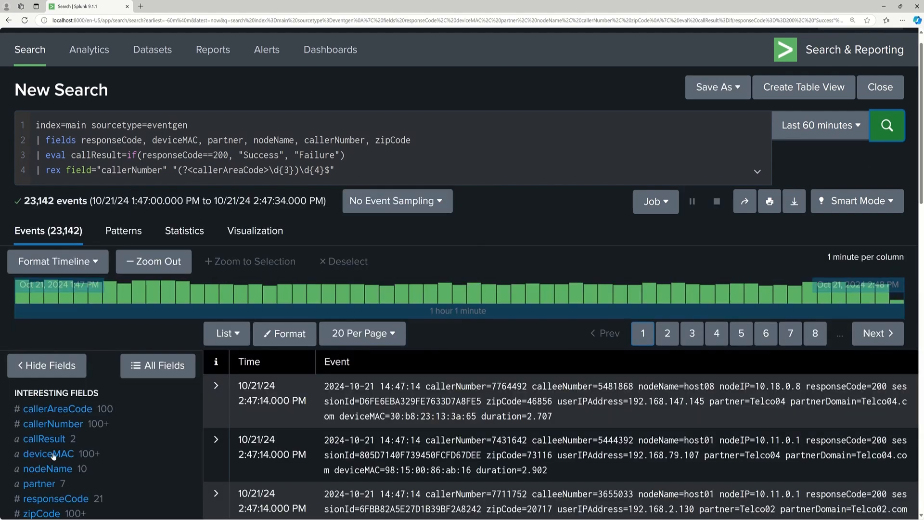
left_click(73, 410)
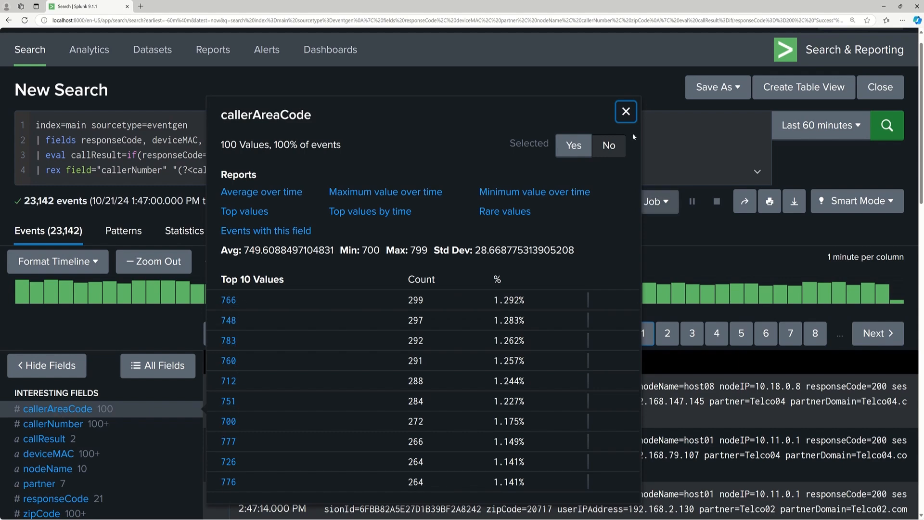
left_click(627, 111)
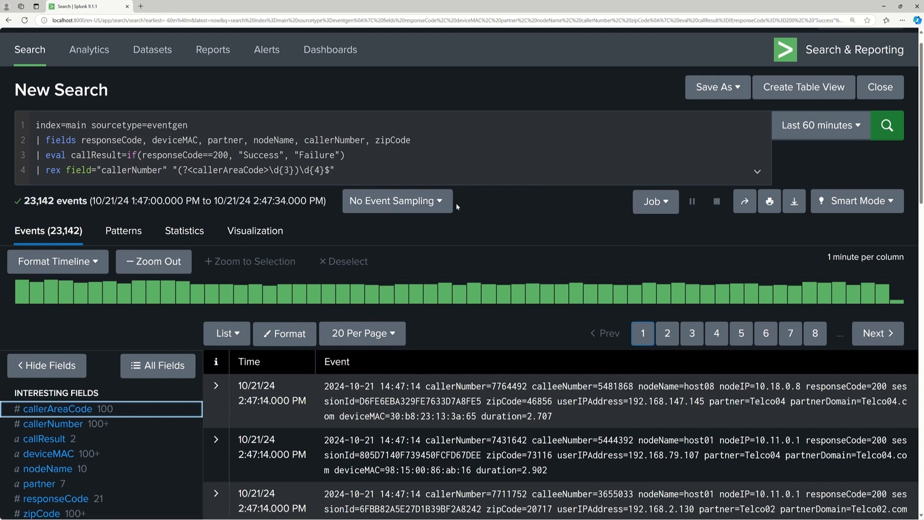
Add a piped line that renames nodeName as hostName and run the search.
left_click(375, 183)
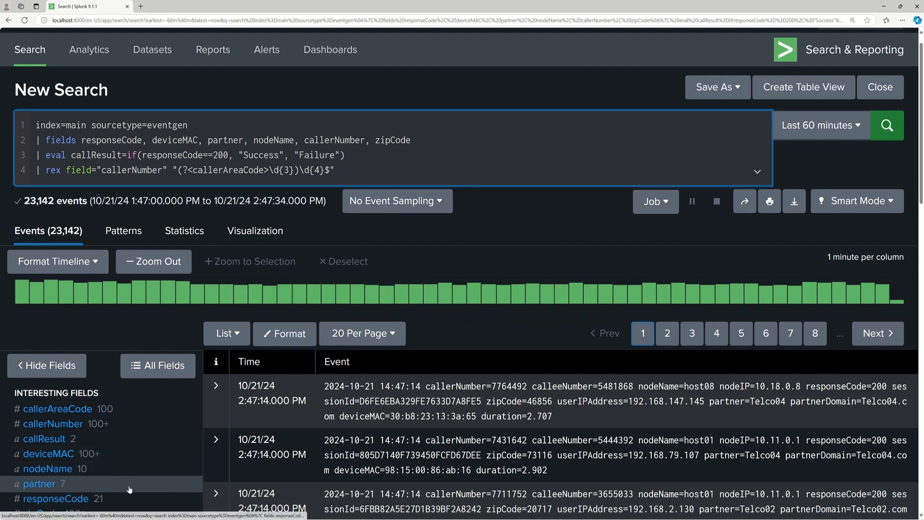
scroll(64, 402, "down", 2)
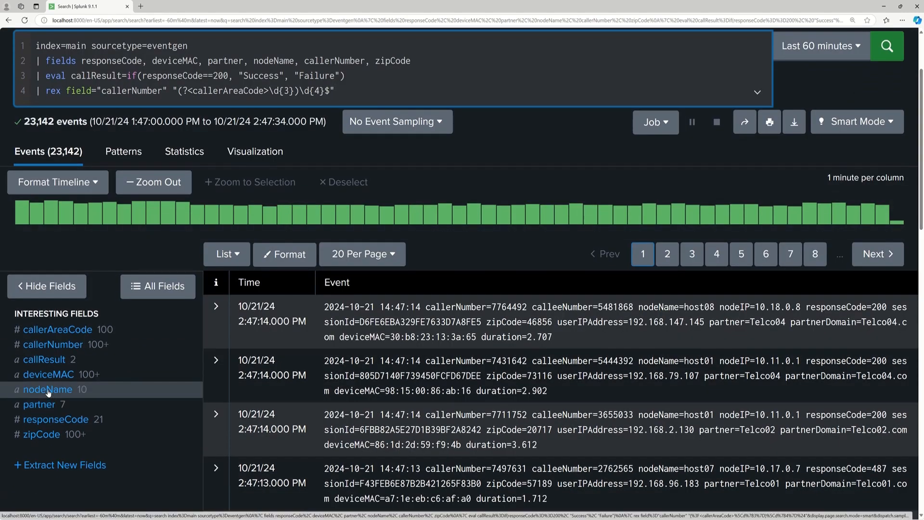
key("Return")
type("| ren")
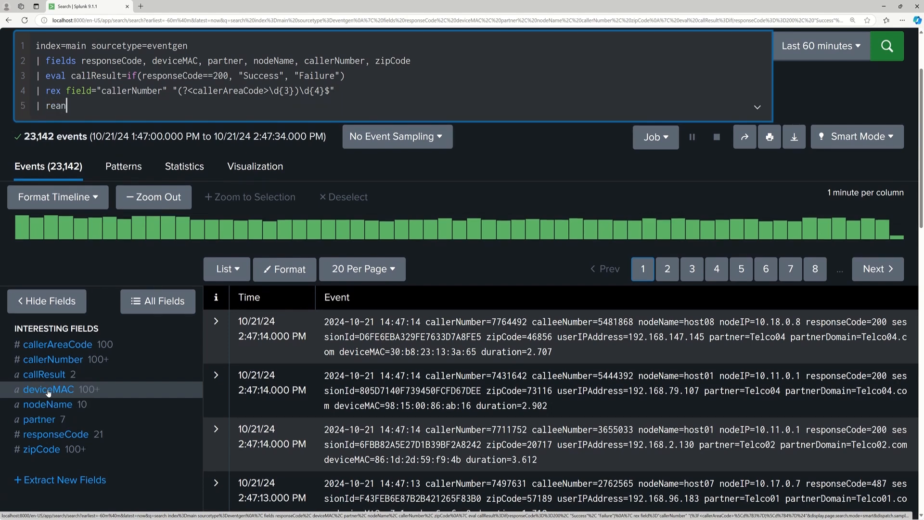
type("ame")
type("nodeName as hostName")
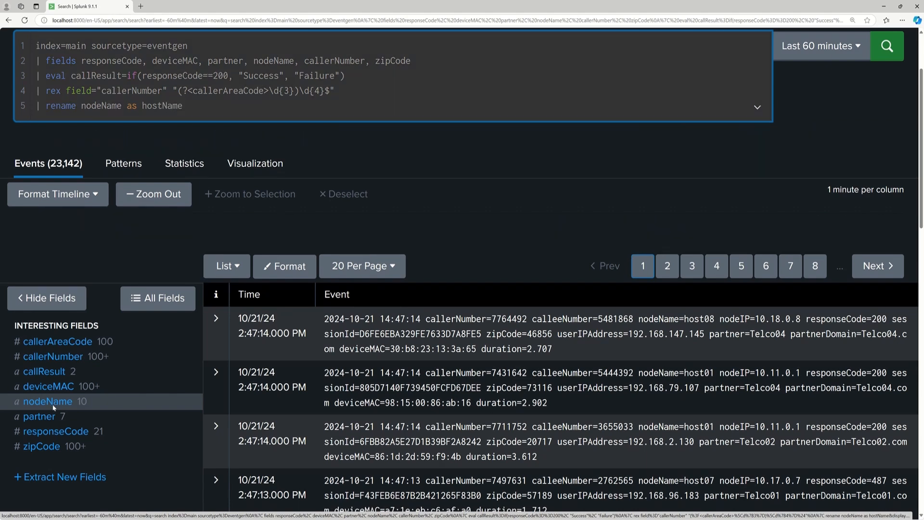
key("Return")
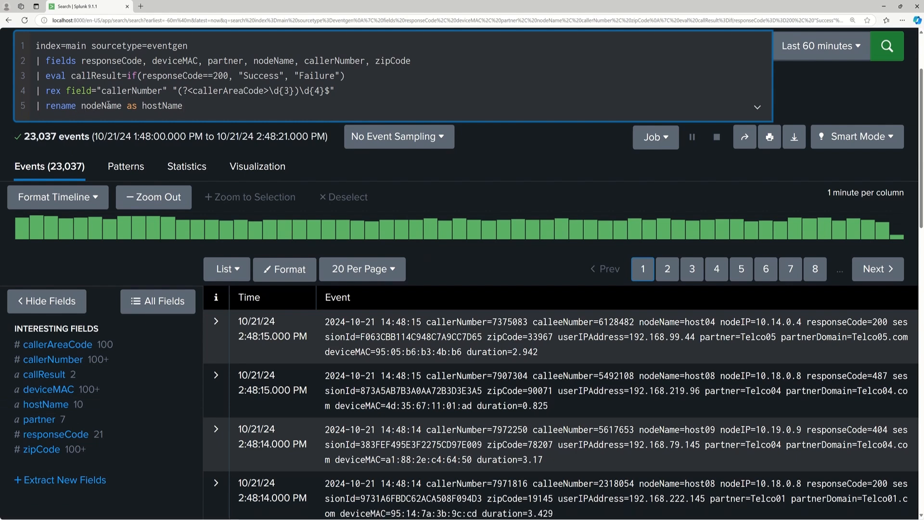
left_click_drag(137, 106, 129, 107)
left_click(151, 110)
left_click(194, 111)
scroll(518, 179, "up", 1)
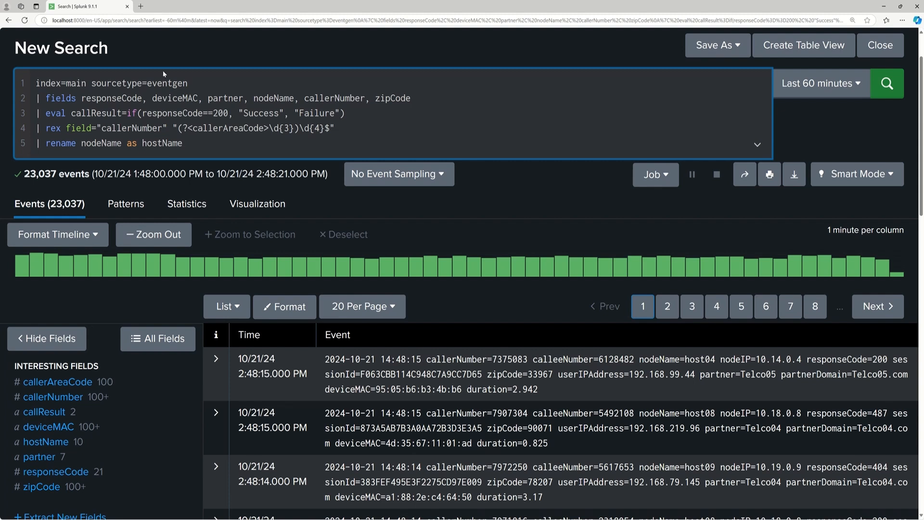
Duplicate the browser tab holding the search and open the list of lookup table files in the copy.
right_click(110, 6)
left_click(154, 49)
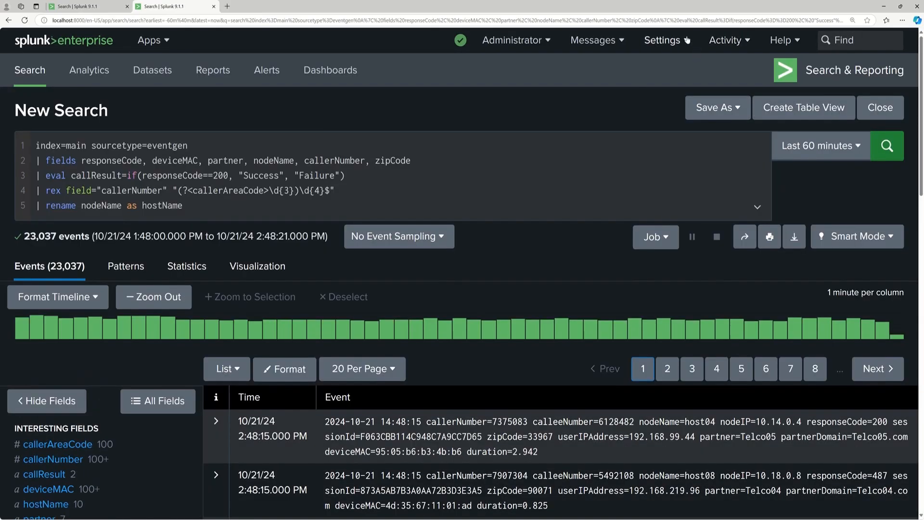
left_click(686, 40)
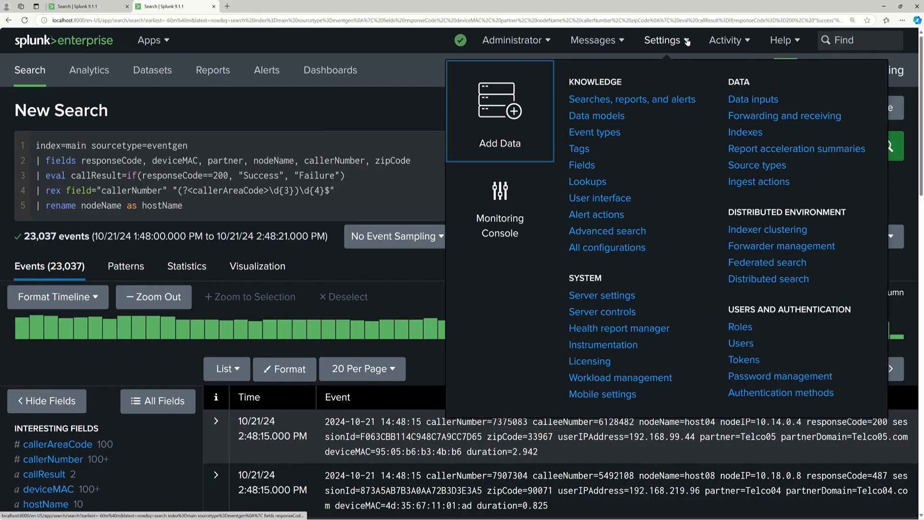
left_click(597, 182)
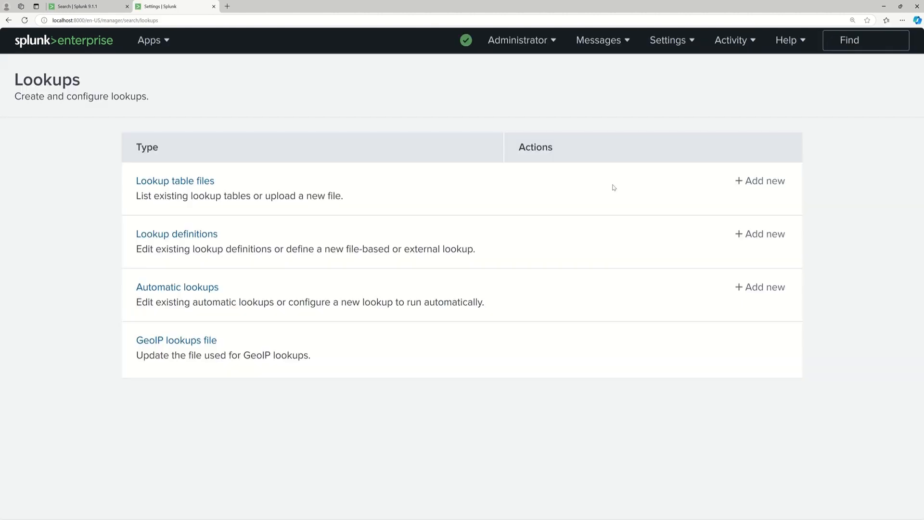
left_click(179, 182)
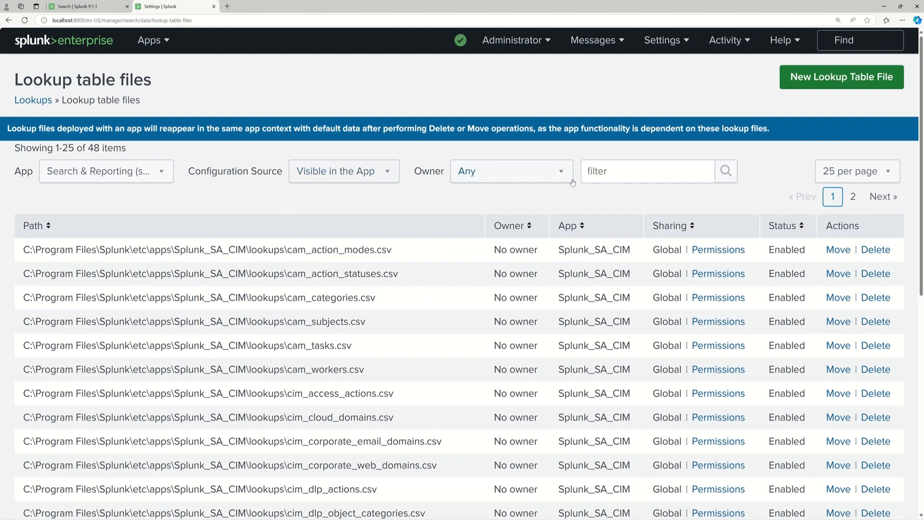
Filter the lookup table files by zipcode and copy the file name zipCode_Mapping.csv from its path.
left_click(620, 169)
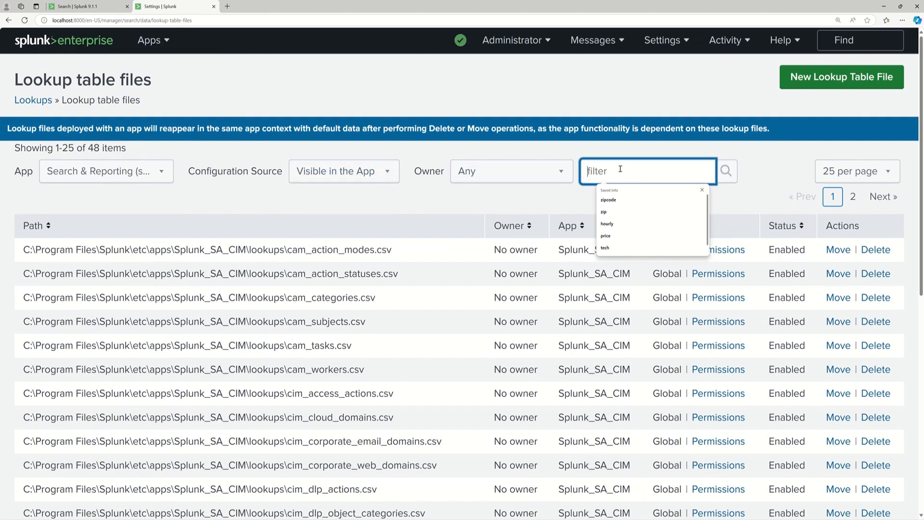
type("zipcode")
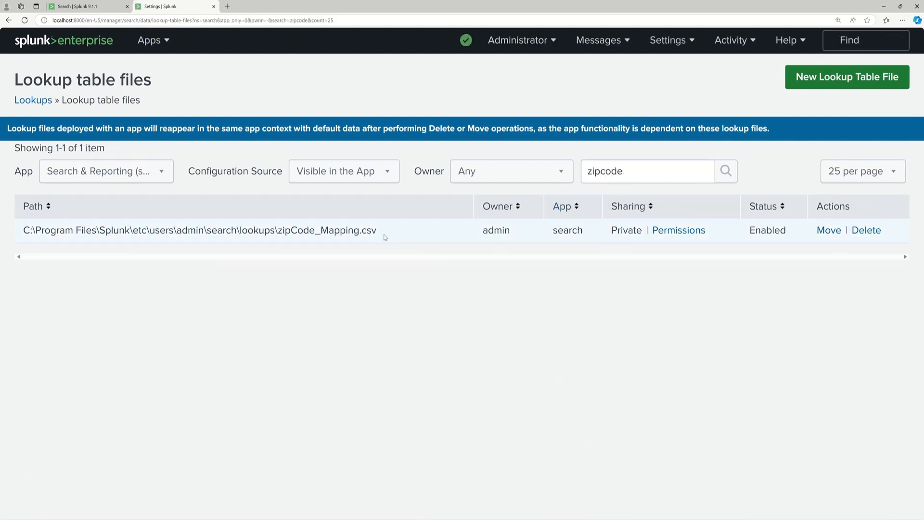
left_click_drag(378, 232, 278, 231)
key("ctrl+c")
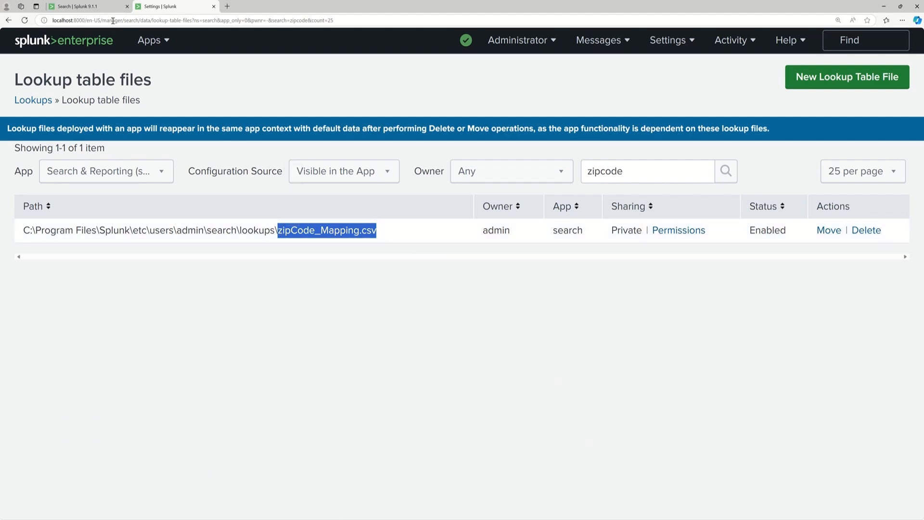
Open a new search in Search & Reporting and run | inputlookup zipCode_Mapping.csv.
left_click(163, 40)
left_click(140, 72)
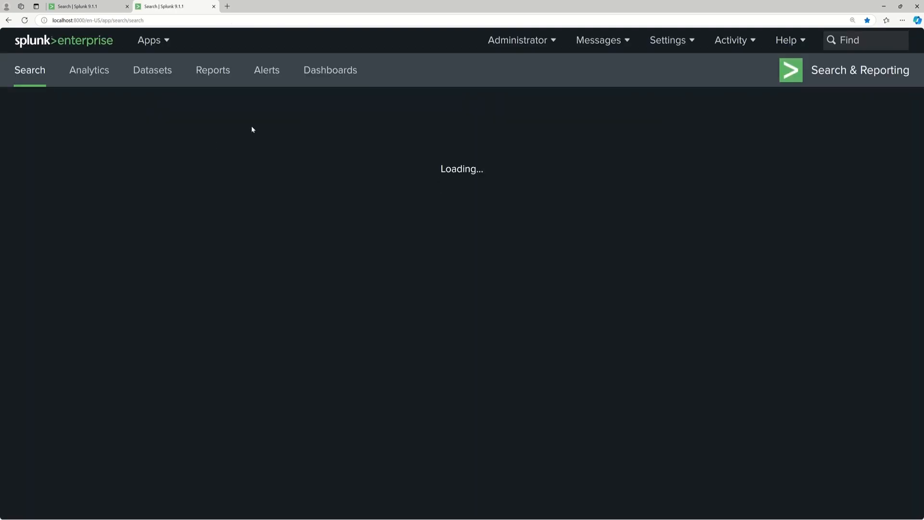
type("| int")
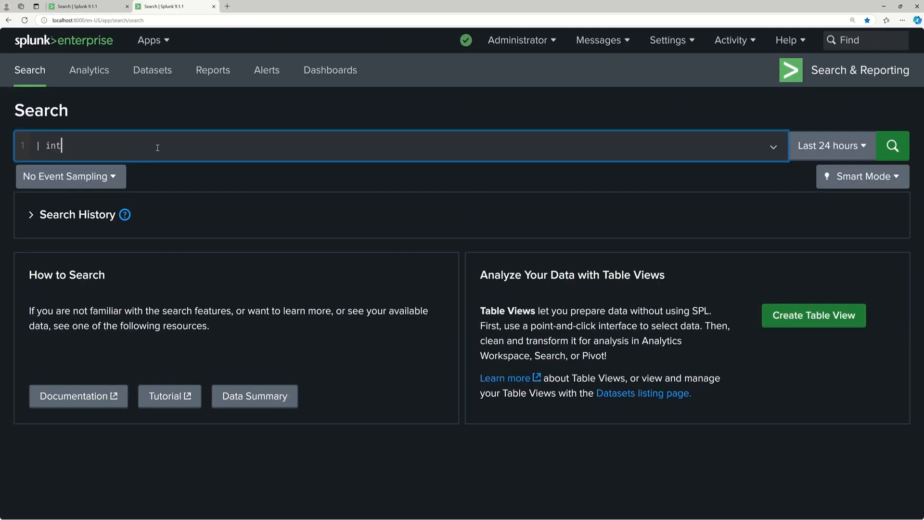
key("BackSpace")
type("putlookup")
key("ctrl+v")
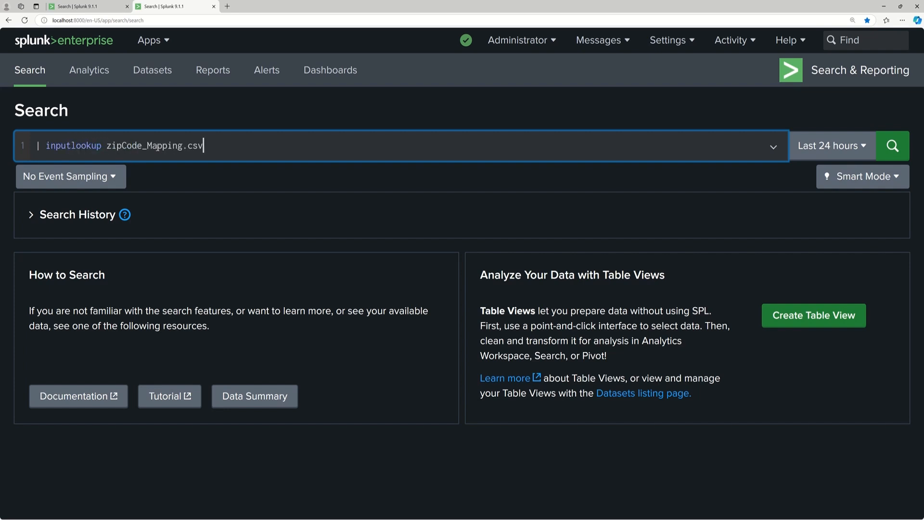
key("Return")
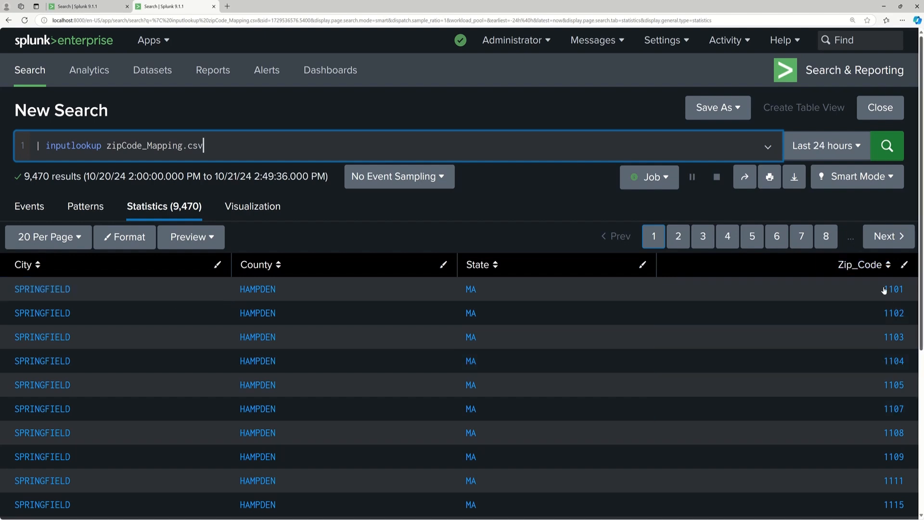
Compare the events' zipCode field with the lookup columns and add a piped lookup line for zipCode_Mapping.csv to the eventgen search.
left_click(95, 7)
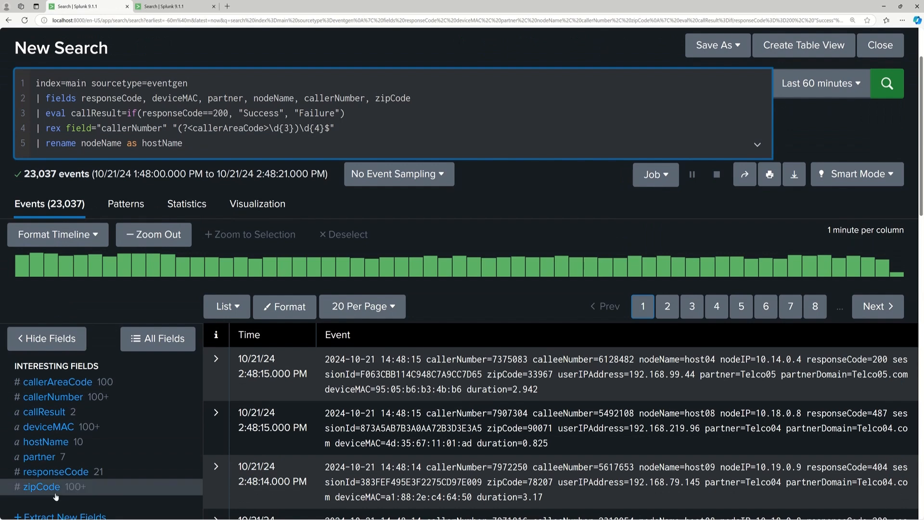
left_click(163, 6)
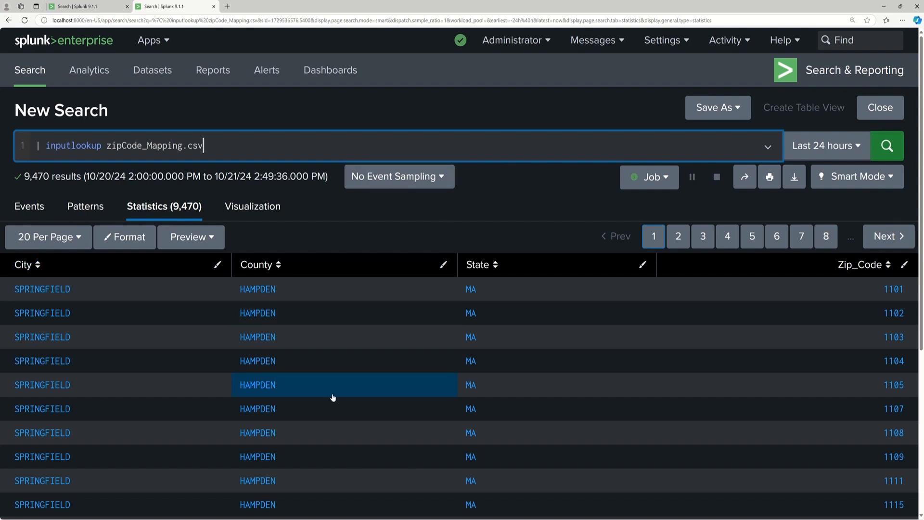
left_click(89, 8)
key("shift+Return")
type("| lookup")
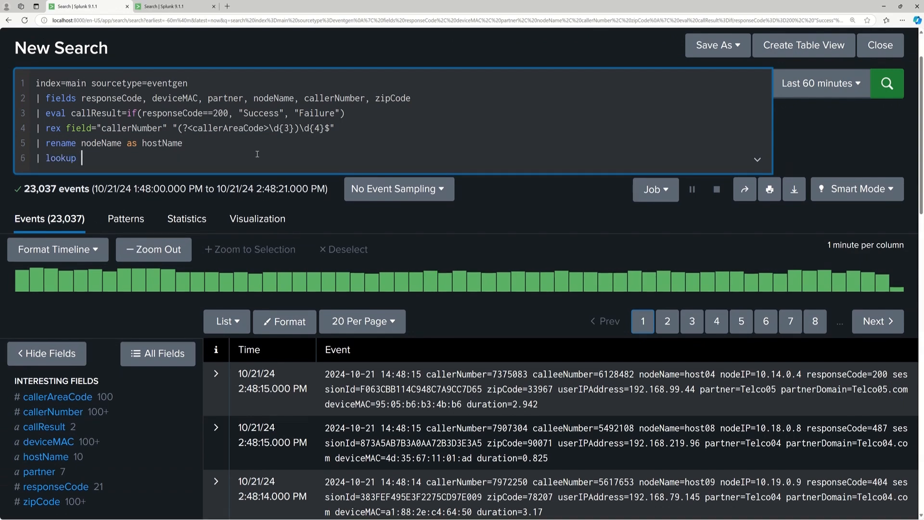
left_click(173, 6)
left_click_drag(207, 145, 107, 148)
key("ctrl+c")
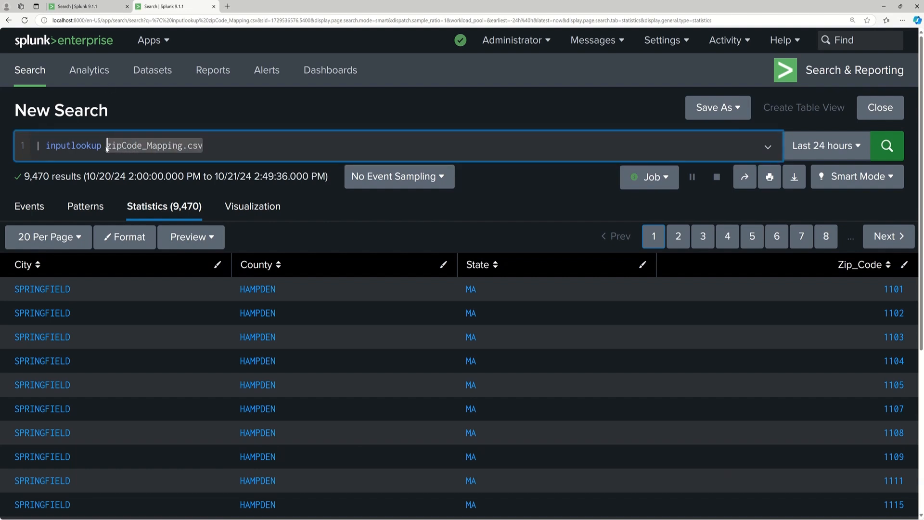
left_click(82, 6)
key("ctrl+v")
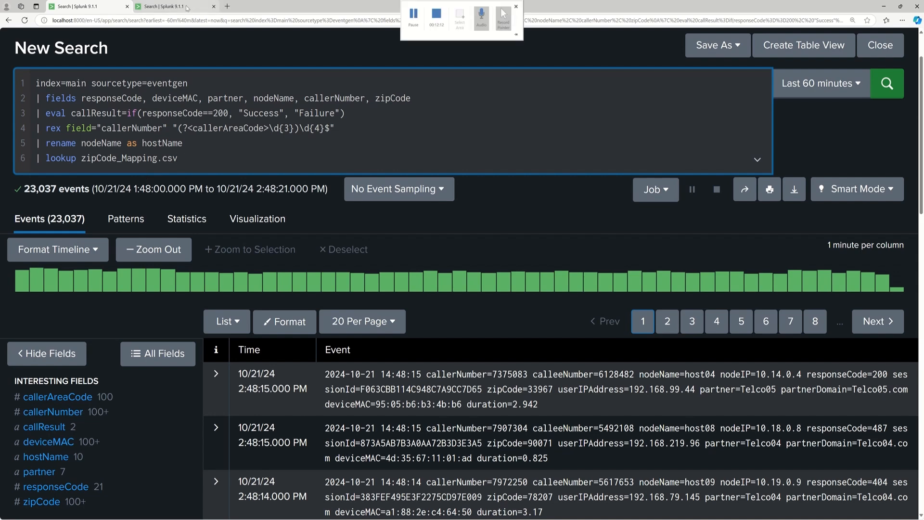
Complete the lookup line by matching the file's Zip_Code column as zipCode and run the search.
left_click(169, 7)
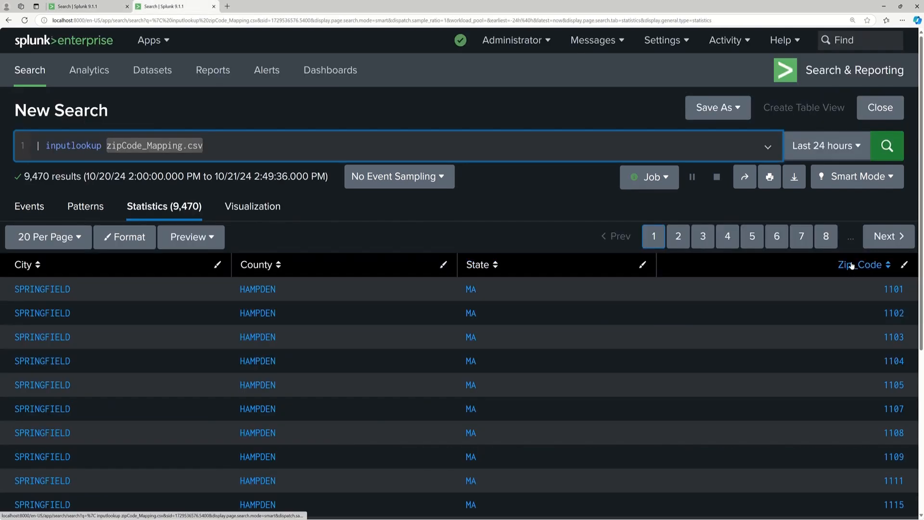
left_click(96, 7)
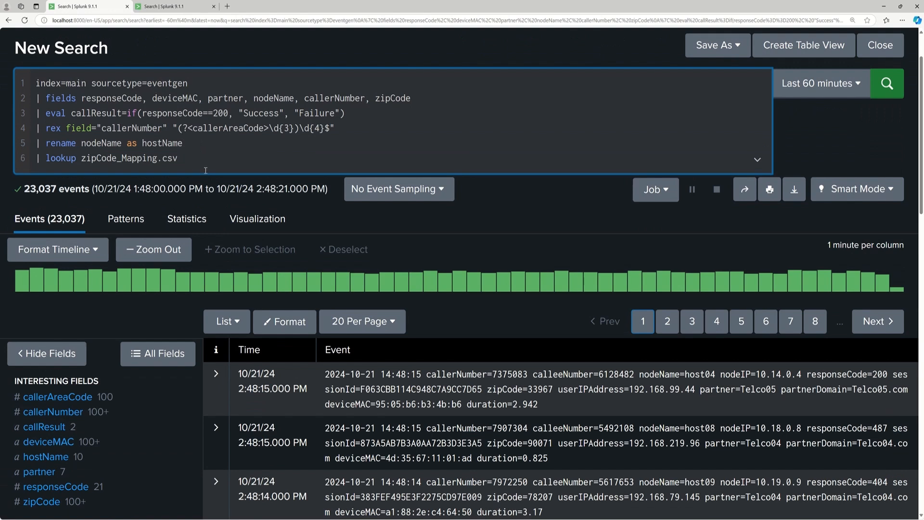
type("zip_Code")
left_click(182, 8)
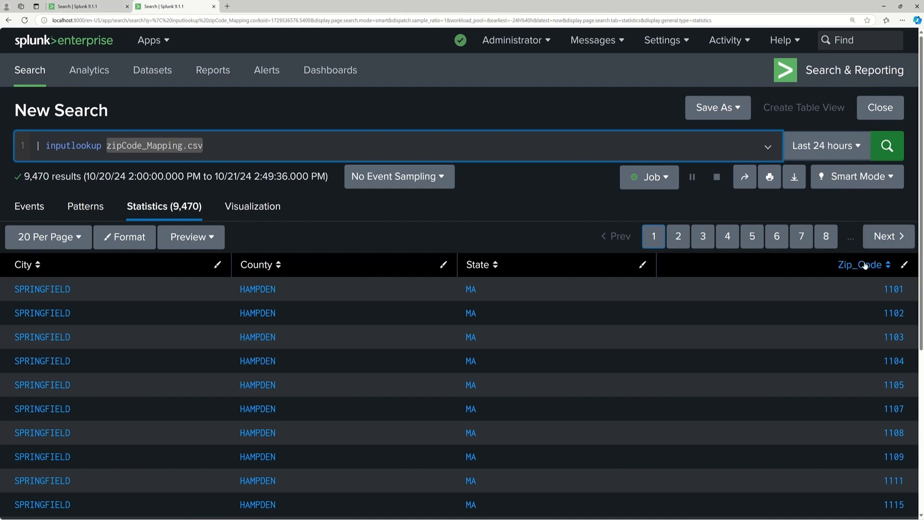
left_click(109, 6)
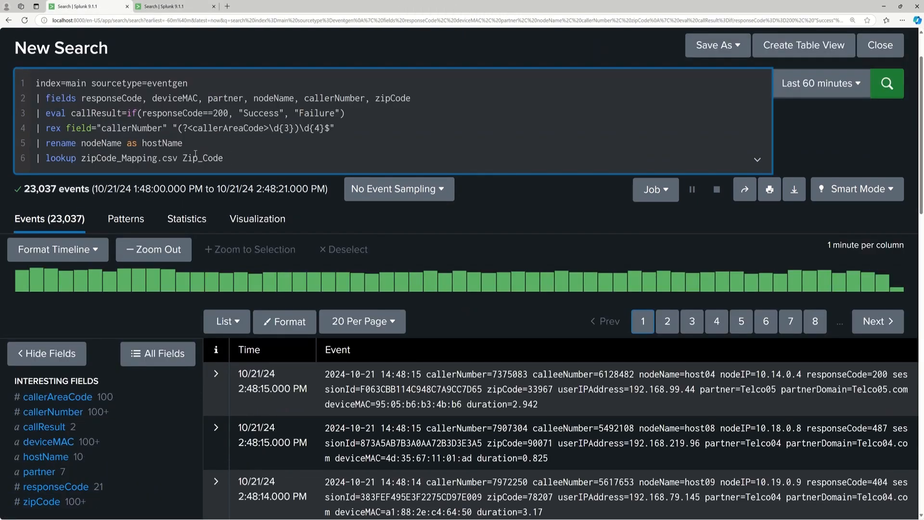
type("as zipCode")
key("Return")
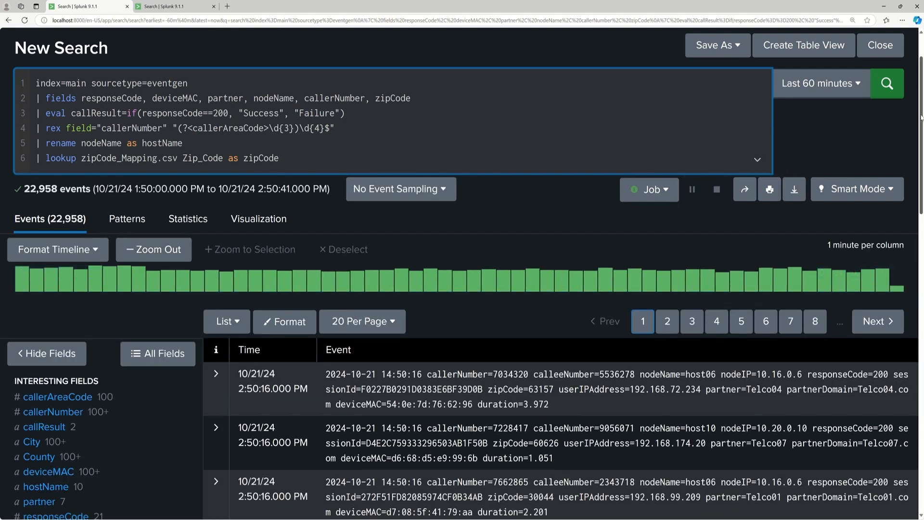
Inspect the values of the City, County and State fields that the lookup adds.
scroll(921, 117, "down", 2)
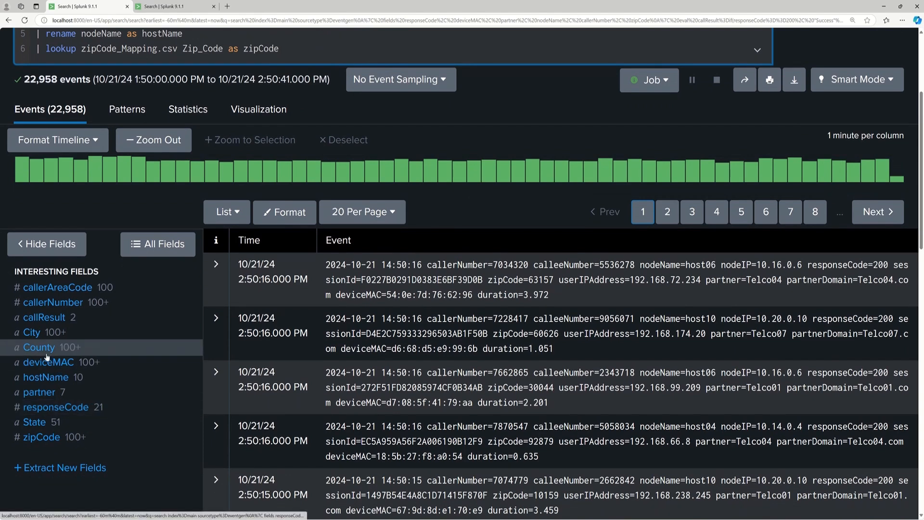
left_click(33, 332)
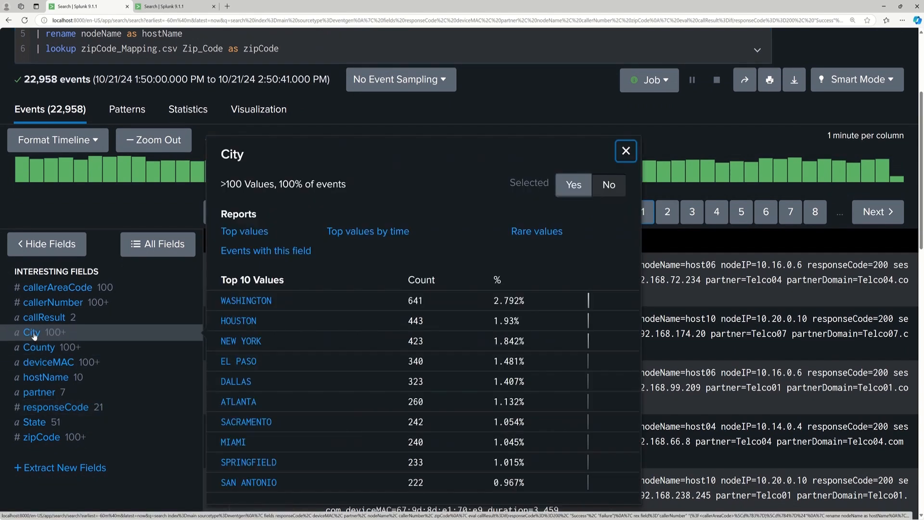
left_click(40, 348)
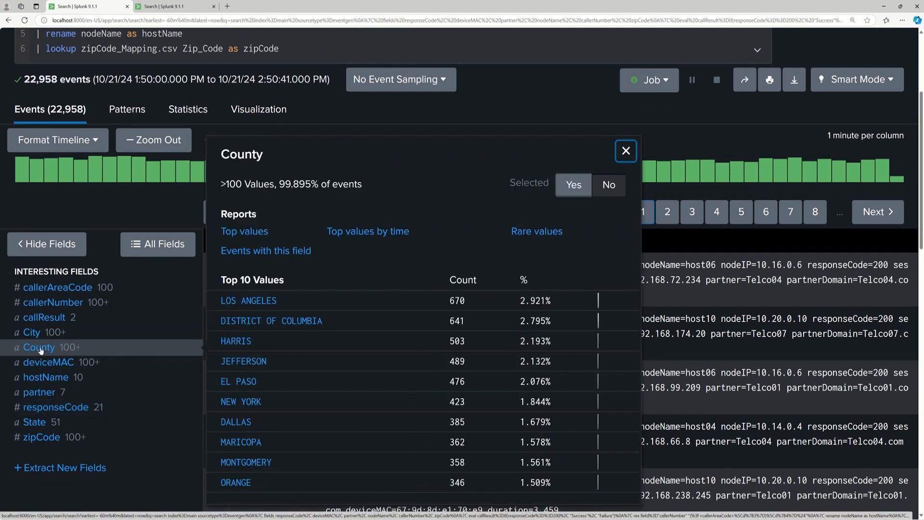
left_click(41, 423)
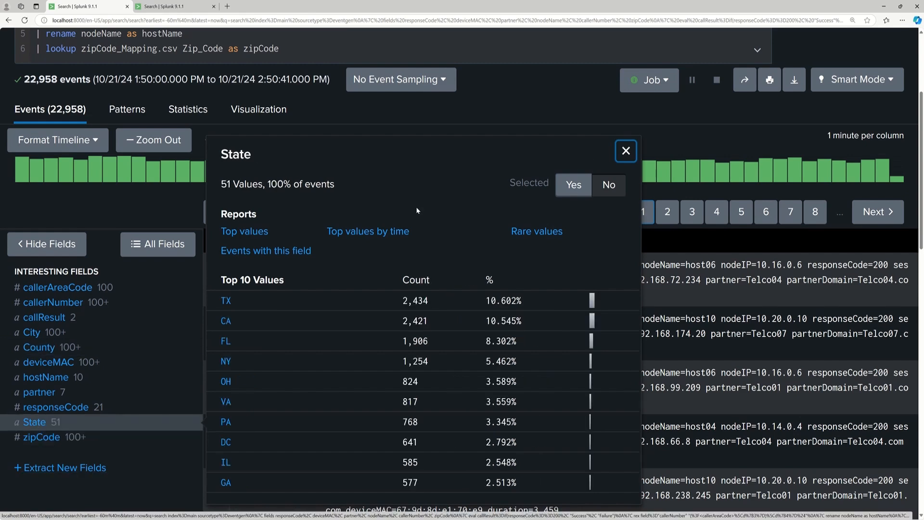
left_click(626, 152)
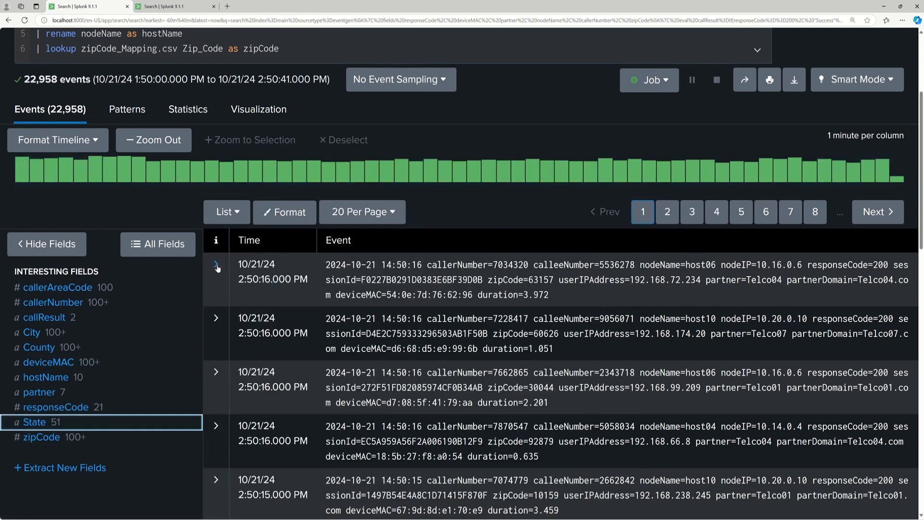
Expand the first event, review its City, County, State and zipCode values, and collapse it again.
left_click(216, 264)
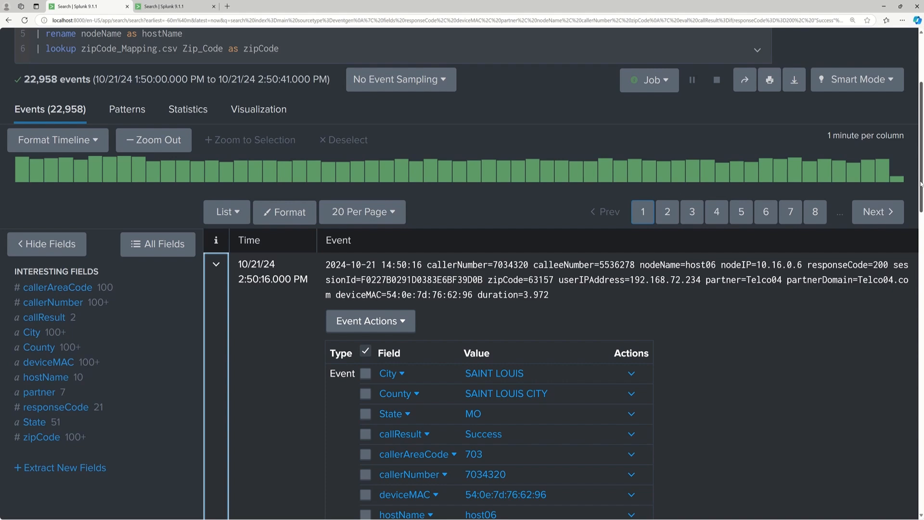
scroll(921, 184, "down", 4)
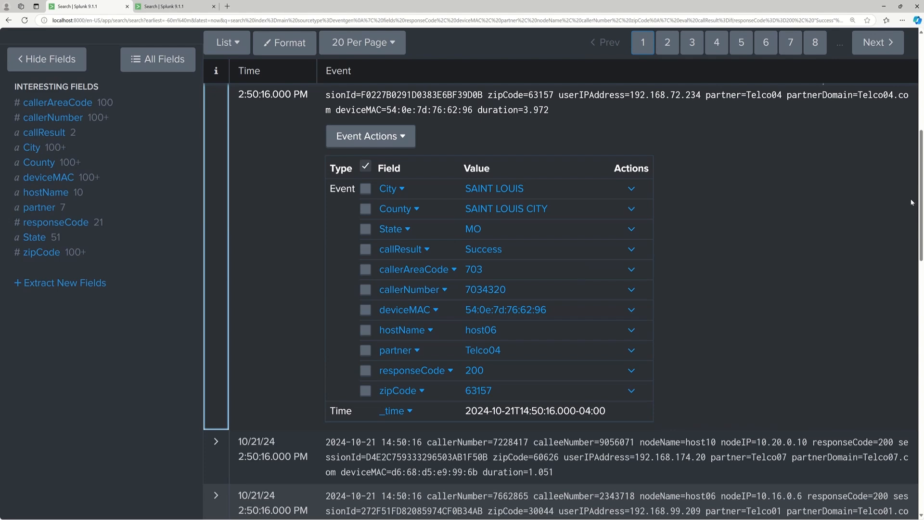
scroll(922, 193, "up", 3)
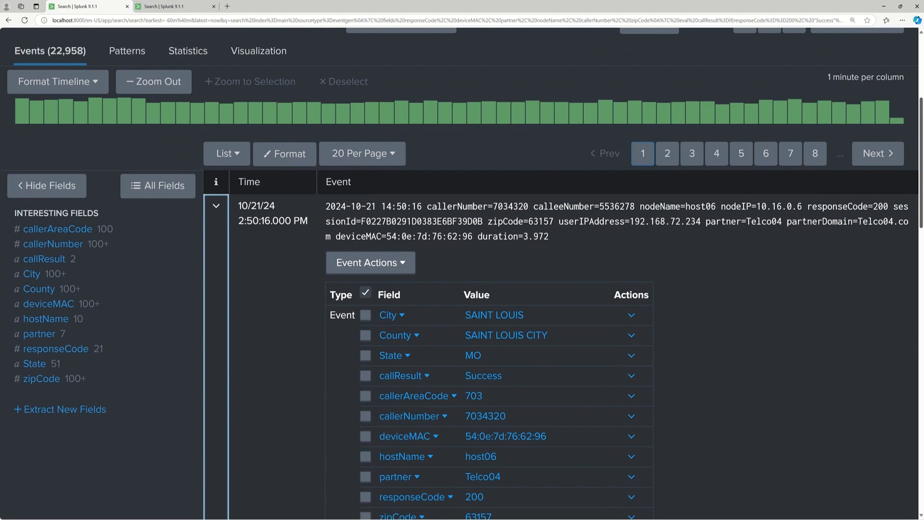
left_click(215, 208)
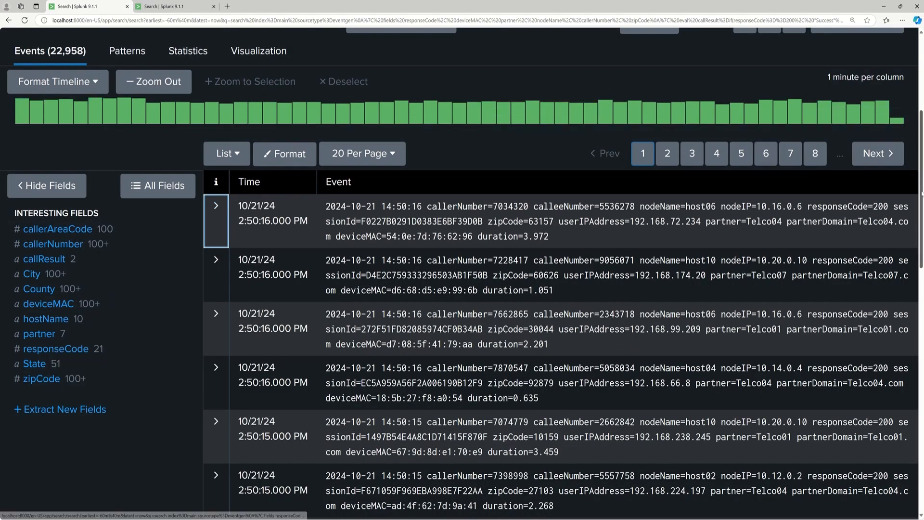
Limit the lookup line with OUTPUT City,State, run the search and review the resulting field list.
scroll(919, 183, "up", 4)
left_click(315, 180)
type("OP")
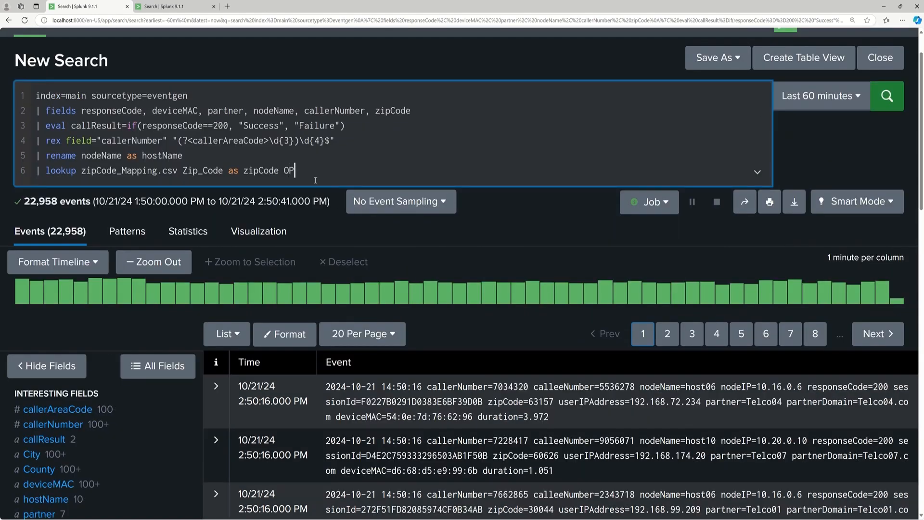
key("BackSpace")
type("UPT")
key("BackSpace")
key("BackSpace")
type("TPUT City,State")
key("Return")
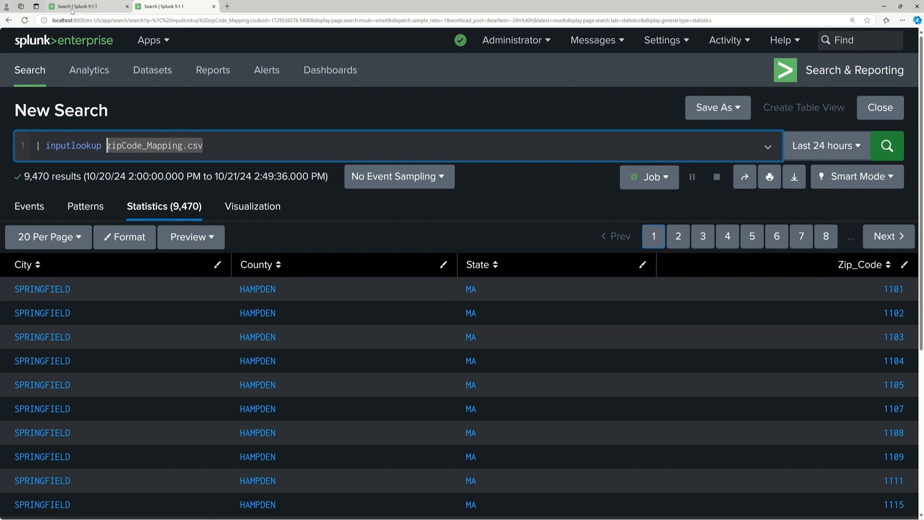
left_click(93, 9)
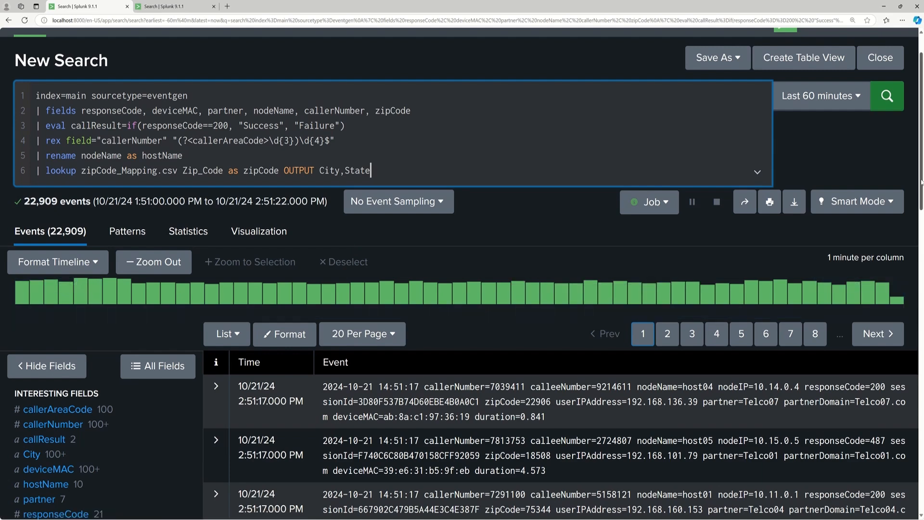
scroll(492, 316, "down", 1)
scroll(16, 434, "down", 2)
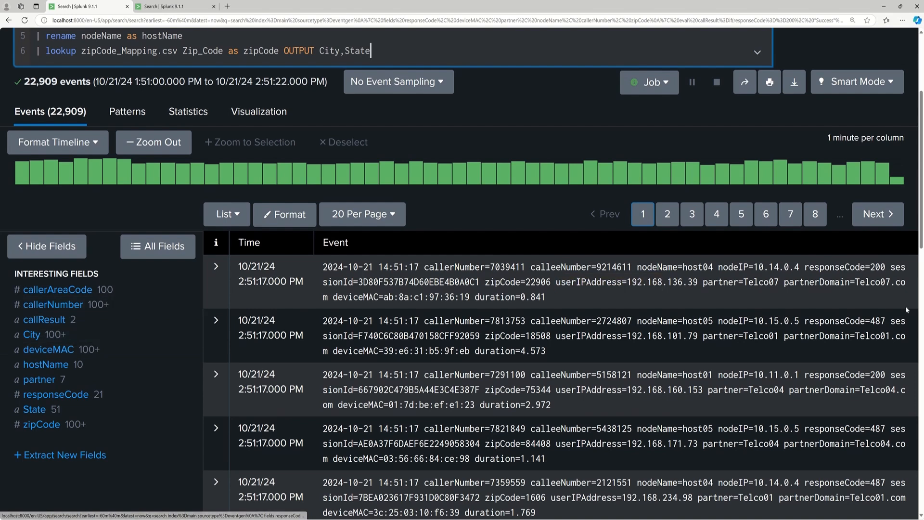
Remove the OUTPUT City,State clause from the end of the lookup line and run the search.
scroll(395, 159, "up", 2)
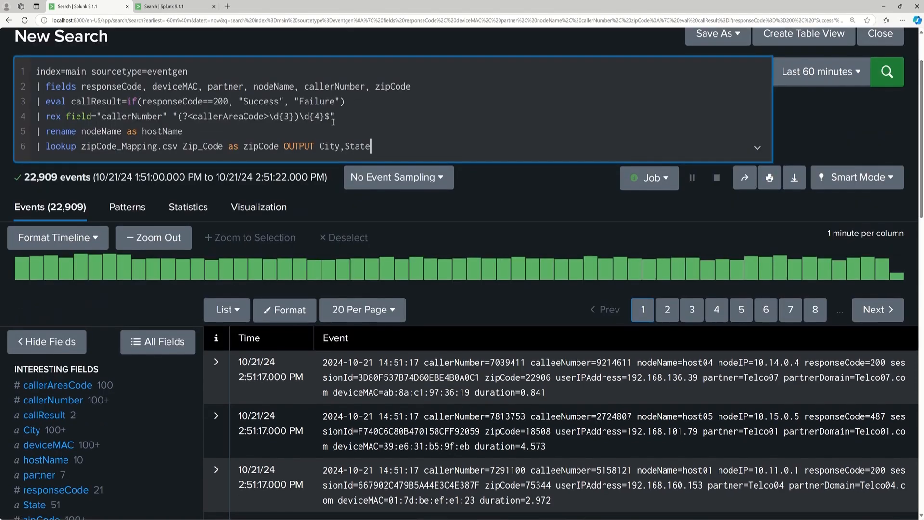
key("BackSpace")
key("BackSpace")
key("BackSpace")
key("BackSpace")
key("BackSpace")
key("BackSpace")
key("BackSpace")
key("BackSpace")
key("BackSpace")
key("BackSpace")
key("BackSpace")
key("BackSpace")
key("BackSpace")
key("BackSpace")
key("BackSpace")
key("BackSpace")
key("BackSpace")
key("BackSpace")
key("Return")
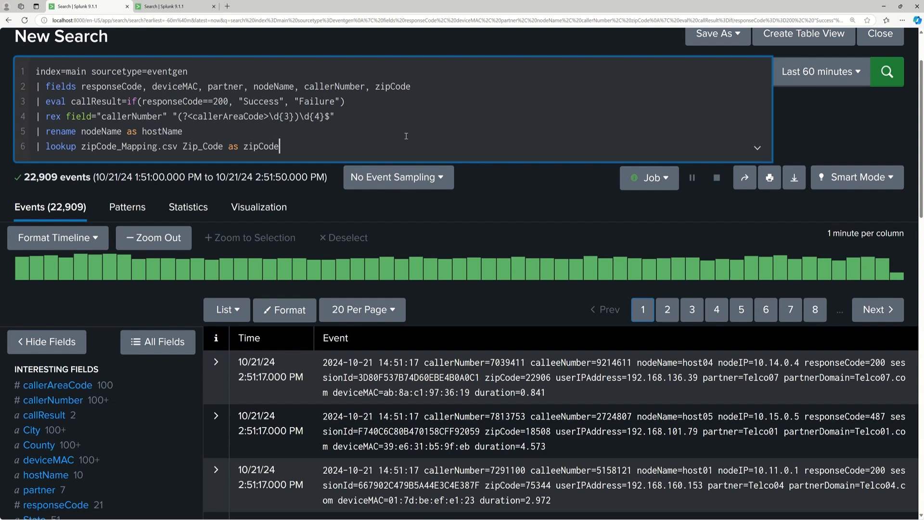
Insert local=t before zipCode_Mapping.csv in the lookup line, run the search and review the field list.
left_click(82, 150)
type("local")
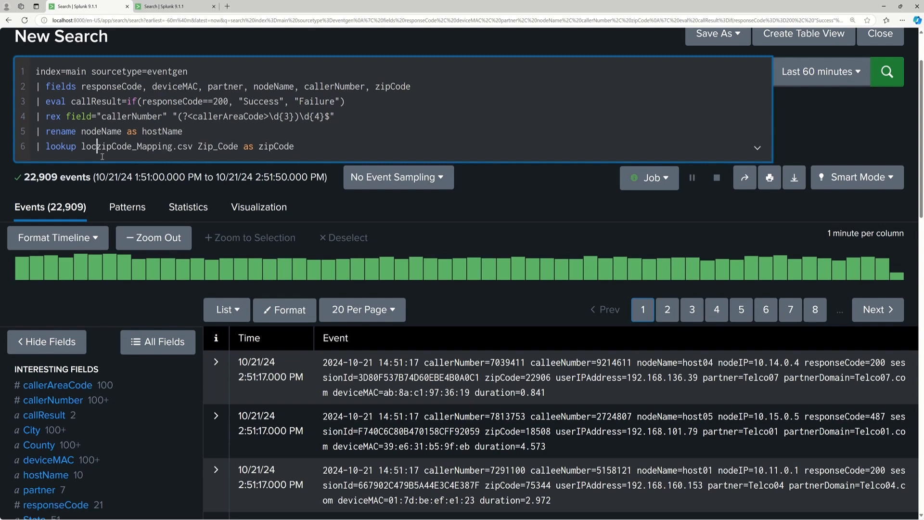
type("=t")
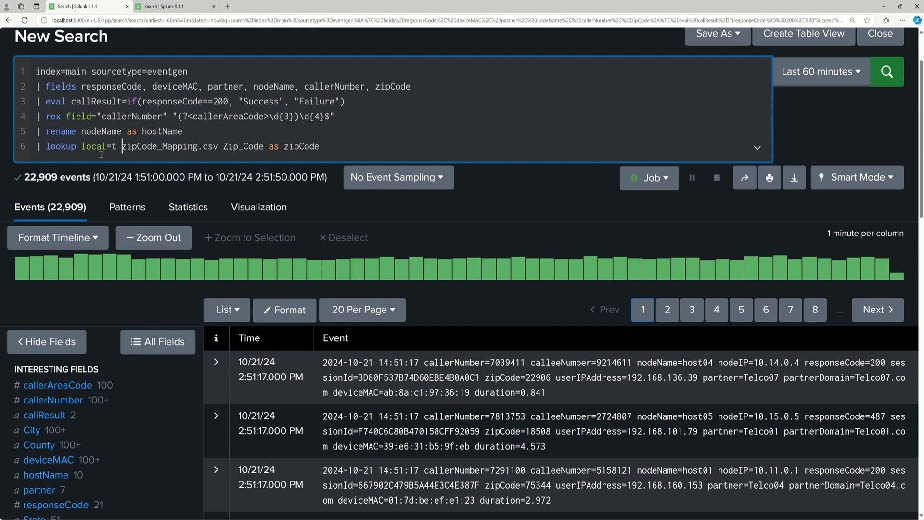
left_click(892, 72)
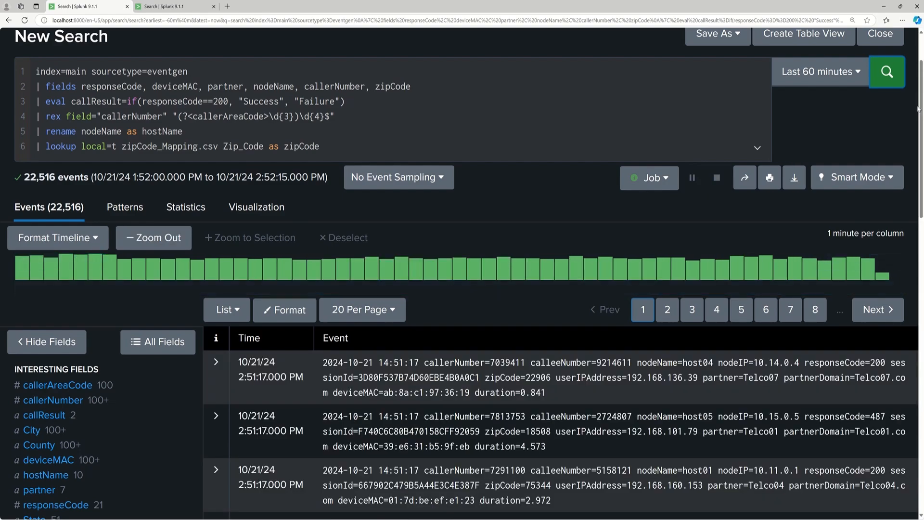
scroll(914, 114, "down", 3)
scroll(917, 108, "up", 2)
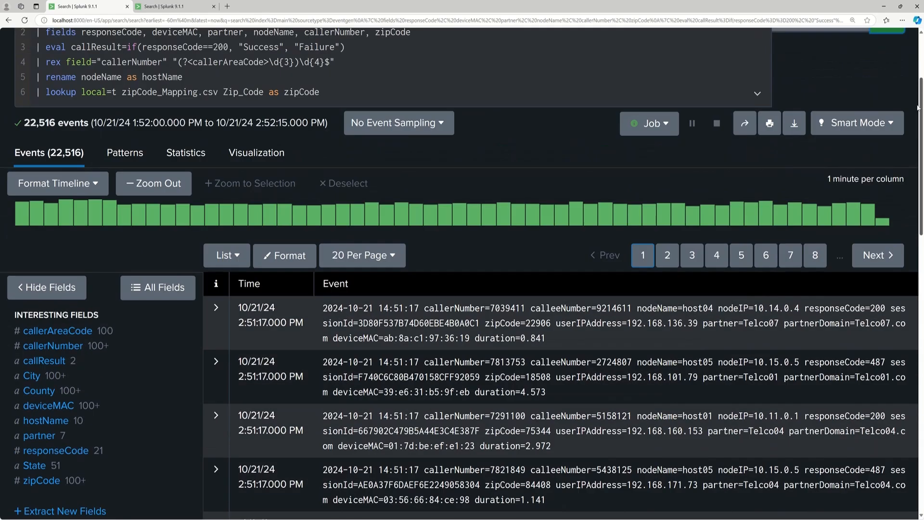
scroll(917, 108, "up", 2)
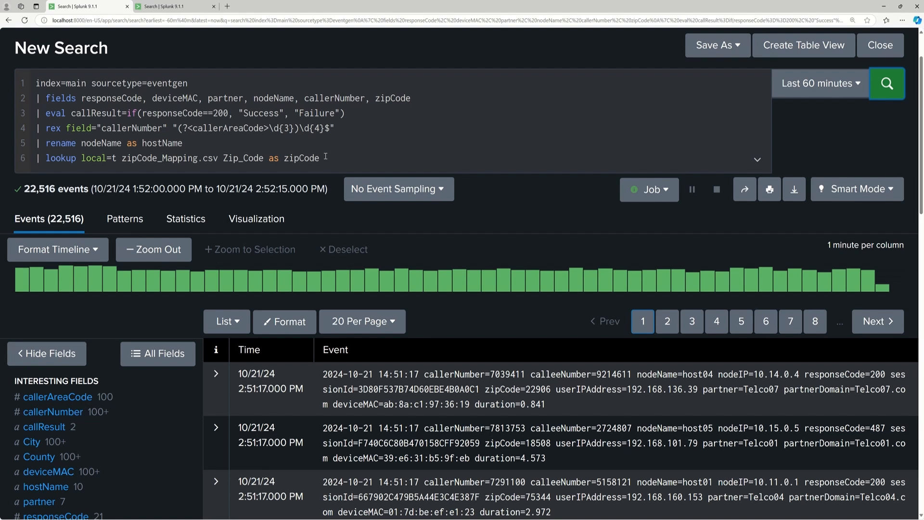
Append a head command without a count as a new line after the lookup, run the search and review the returned events.
left_click(332, 159)
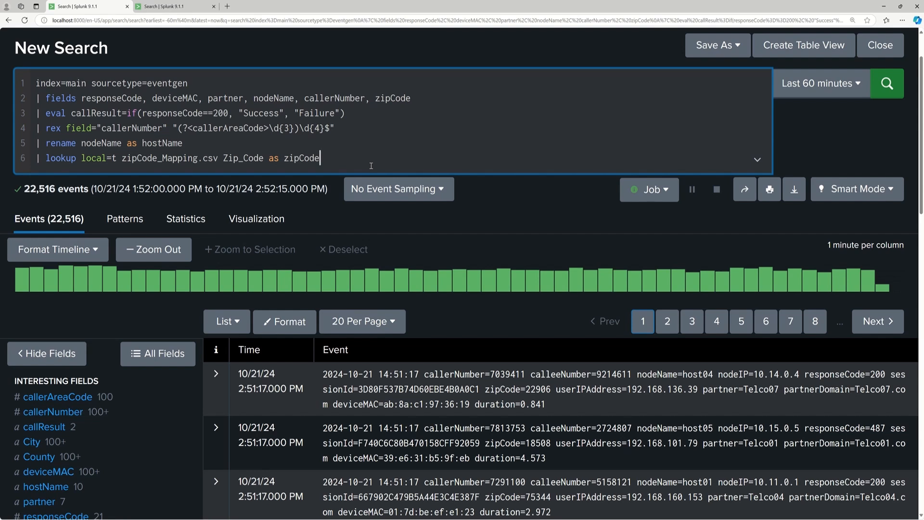
type("| ")
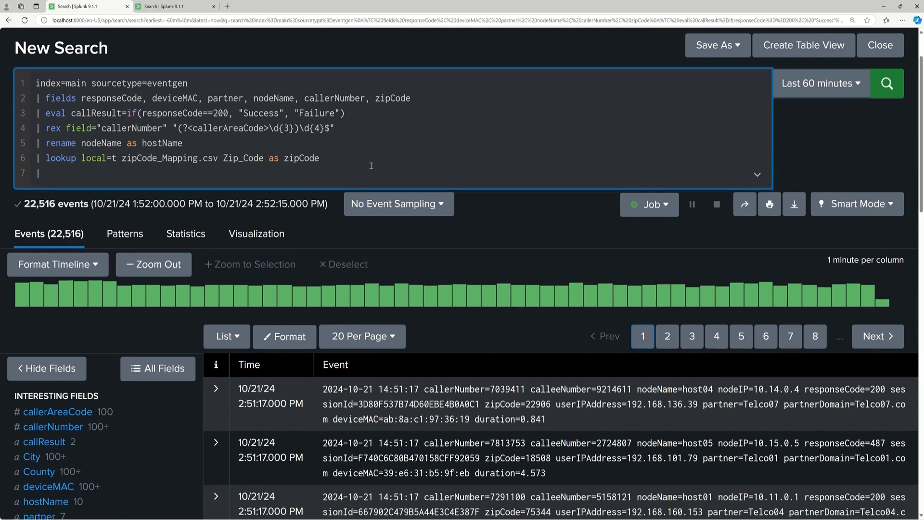
type("head")
key("Return")
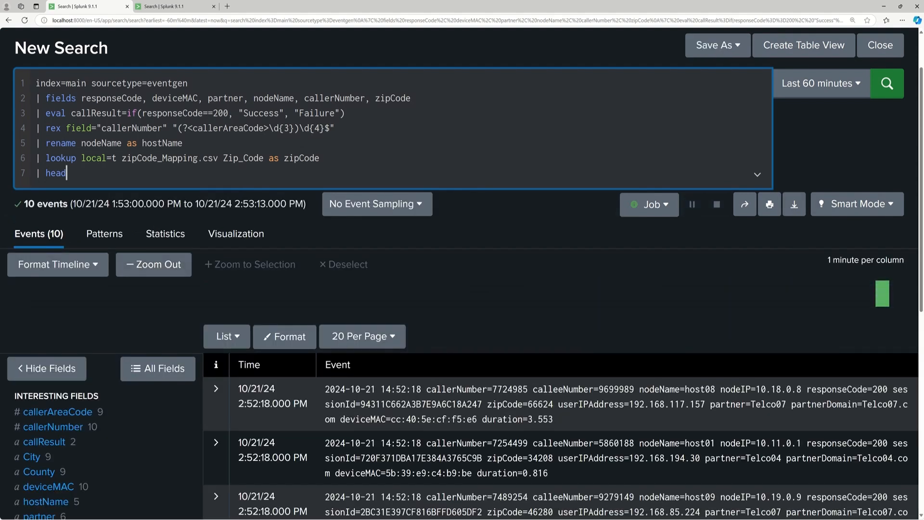
scroll(918, 126, "down", 3)
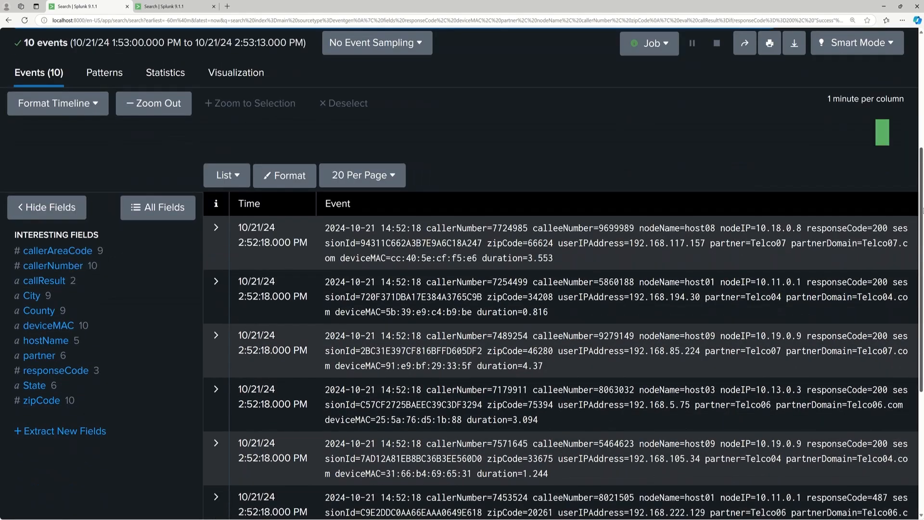
scroll(918, 225, "down", 3)
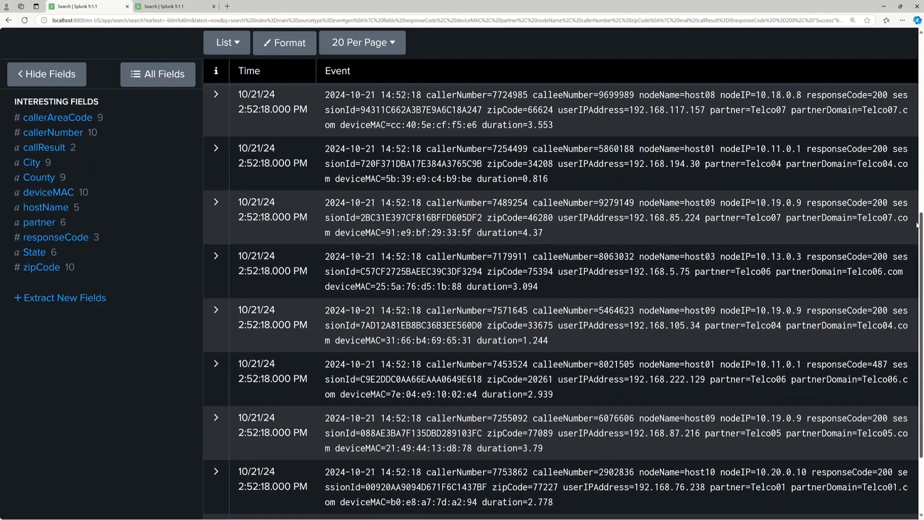
scroll(918, 225, "up", 4)
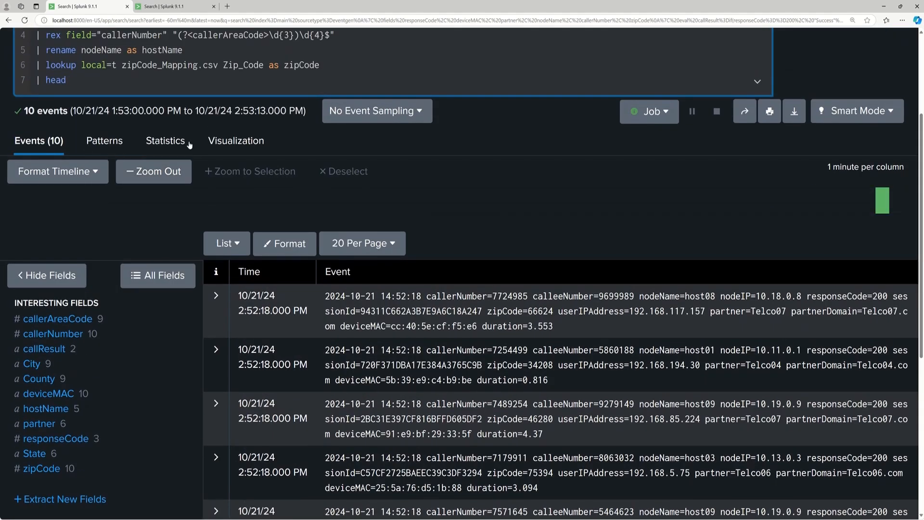
left_click_drag(920, 130, 919, 67)
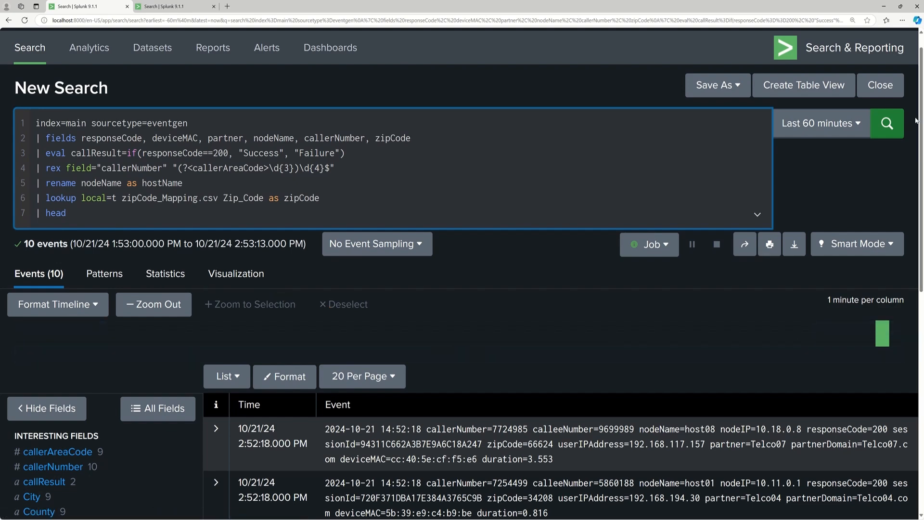
left_click_drag(916, 120, 915, 280)
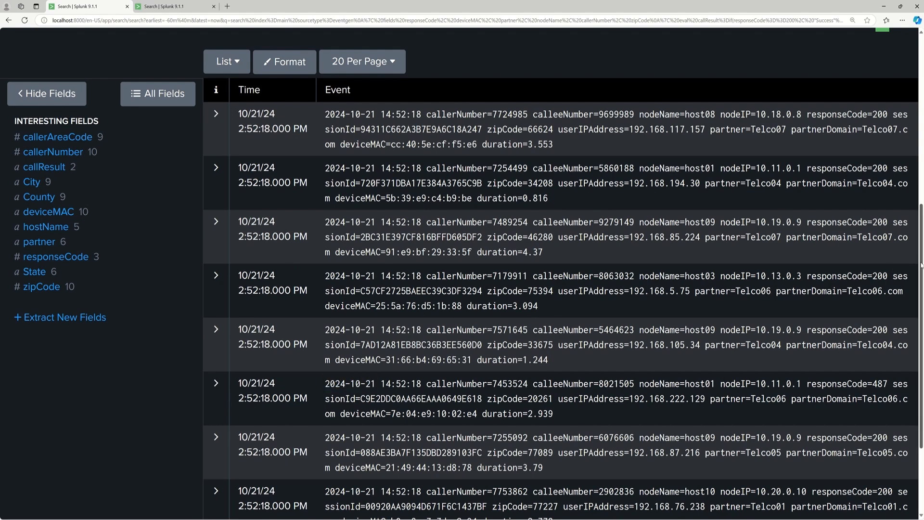
scroll(516, 170, "up", 7)
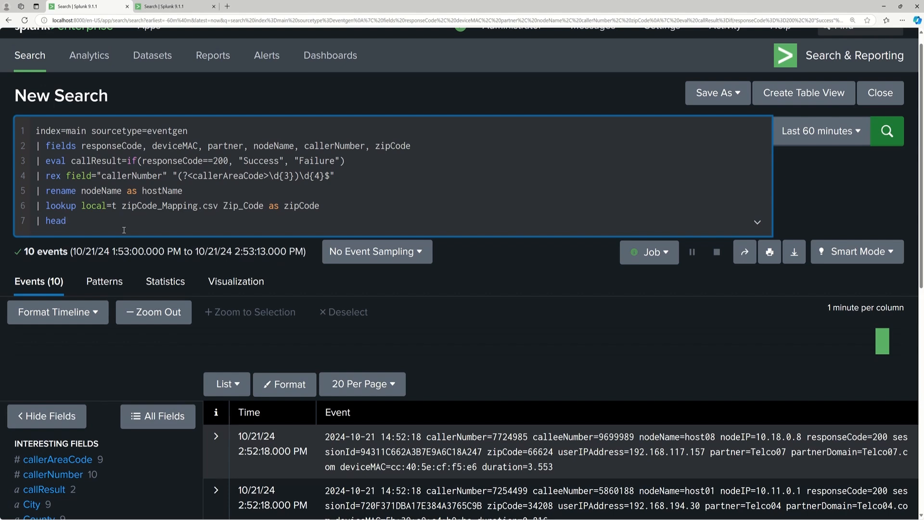
Set the head command's limit to 15 and run the search.
type("15")
key("Return")
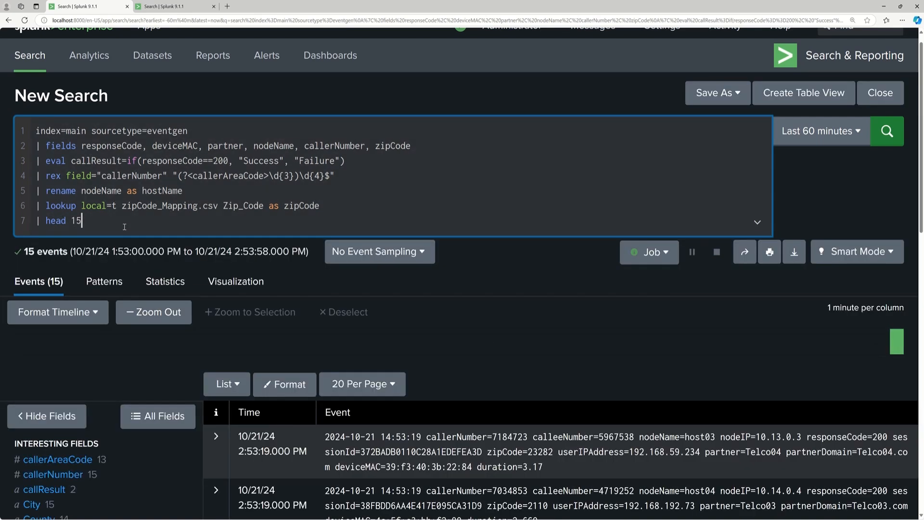
Set the head command's limit to 20 and rerun the search.
key("BackSpace")
key("BackSpace")
type("20")
key("Return")
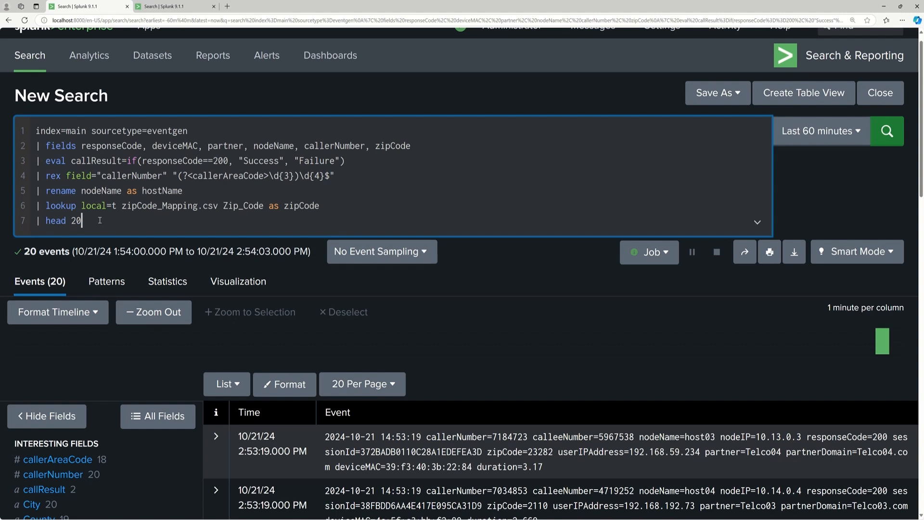
Comment out the head 20 line by enclosing it, pipe included, in triple backticks, and run the search.
left_click(37, 220)
type("```")
left_click(104, 220)
type("```")
key("Return")
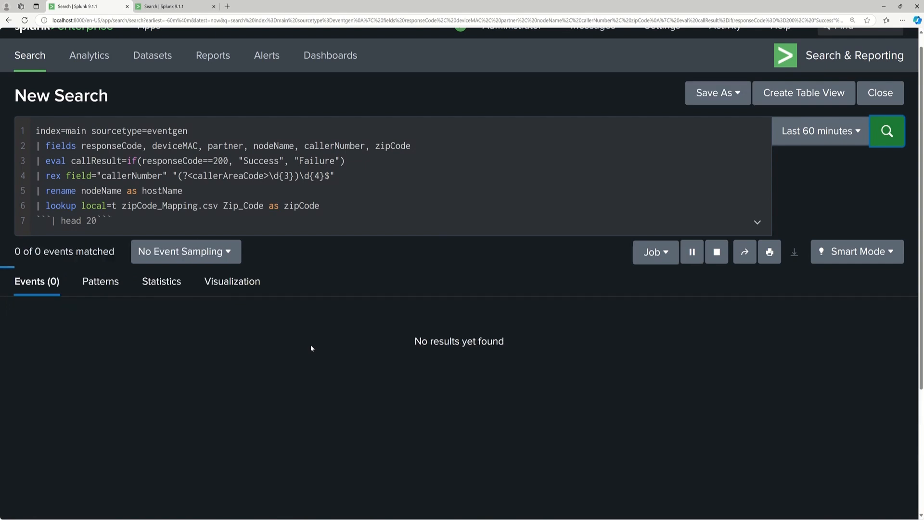
Remove the local=t option from the lookup line and run the search again.
left_click(117, 206)
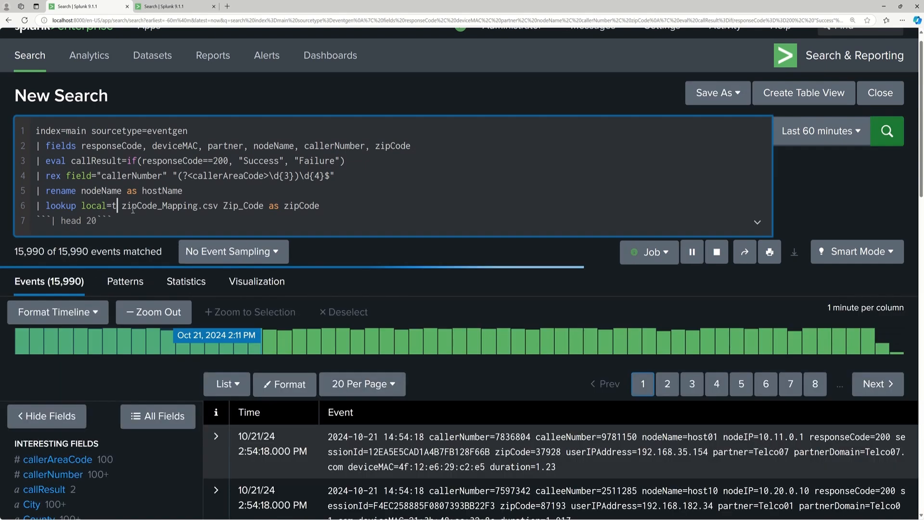
key("Delete")
key("BackSpace")
key("BackSpace")
key("BackSpace")
key("BackSpace")
key("BackSpace")
key("BackSpace")
key("BackSpace")
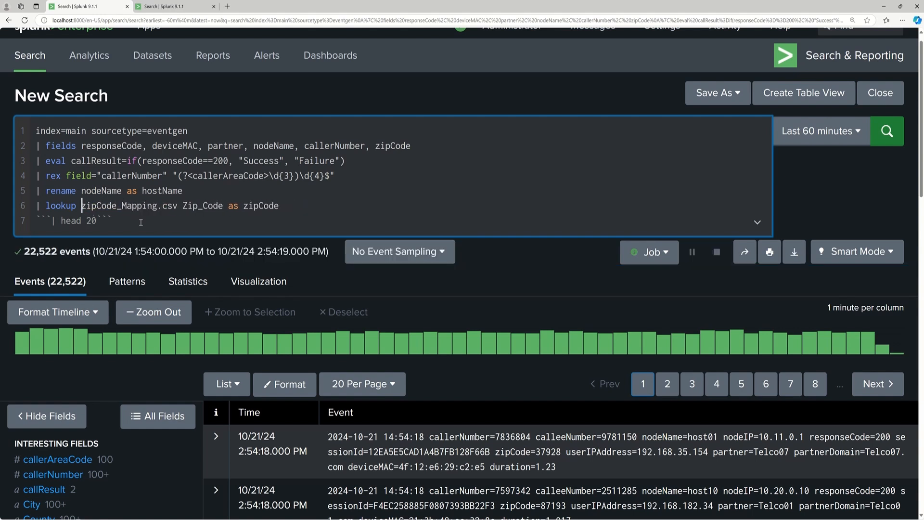
left_click(887, 131)
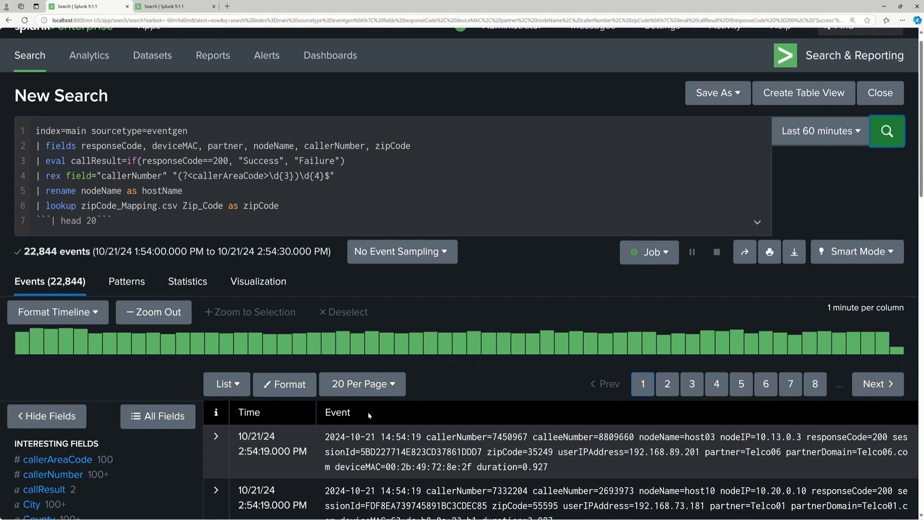
Check the statistics and visualization views of the current search, and return to the events list.
left_click(197, 284)
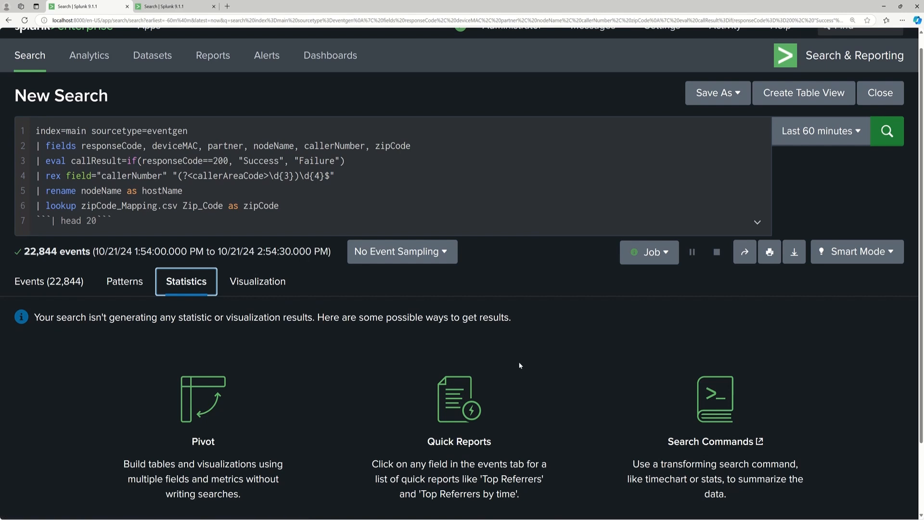
left_click(265, 283)
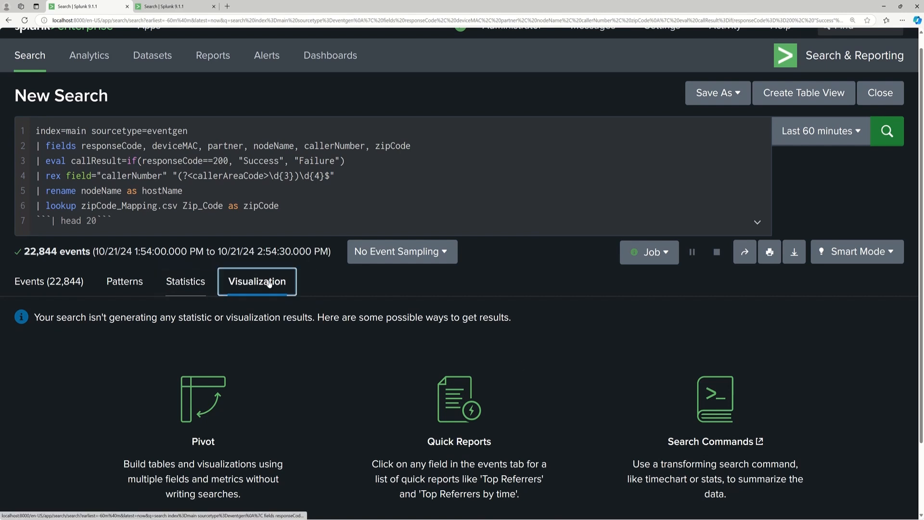
left_click(65, 283)
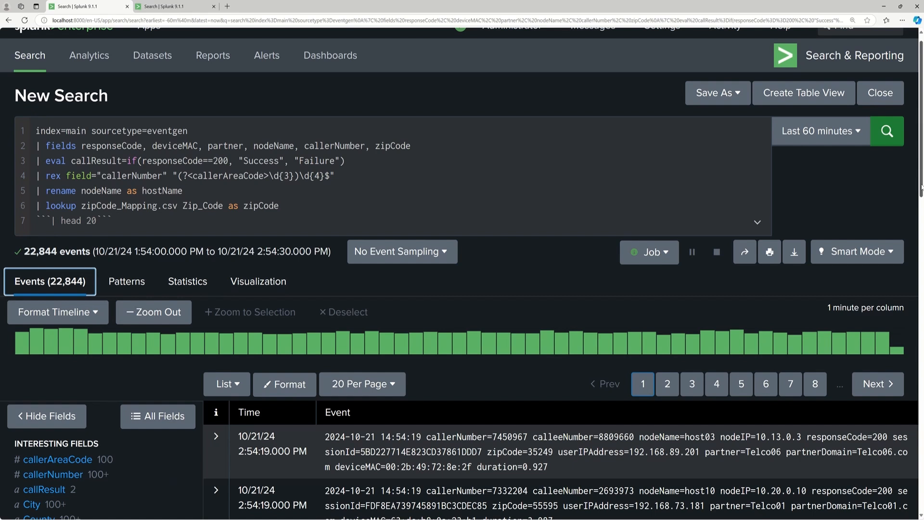
Add the line "| stats count by callResult" below the commented-out head command.
left_click(178, 225)
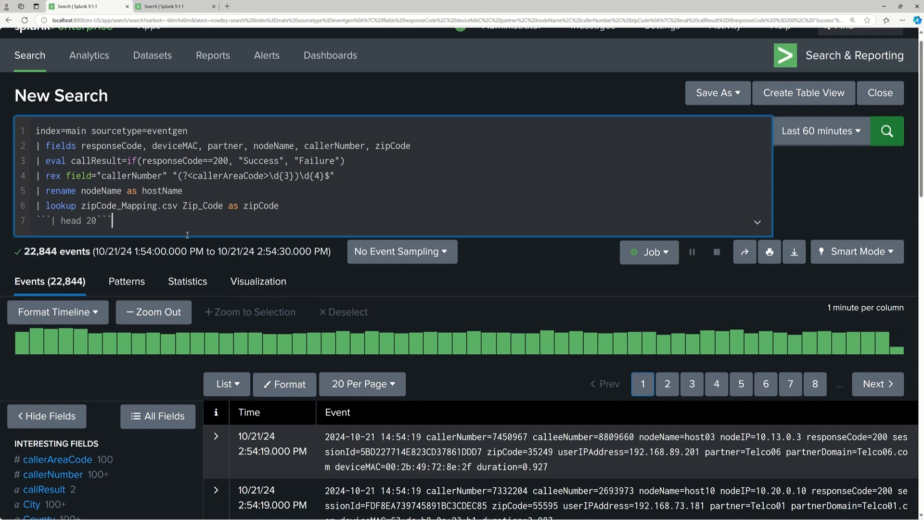
key("Return")
type("| ")
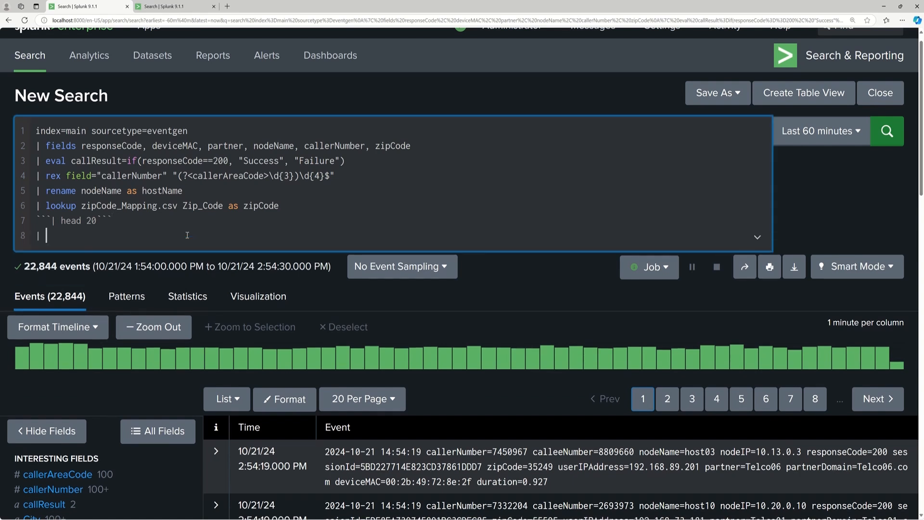
type("stats count by callResult")
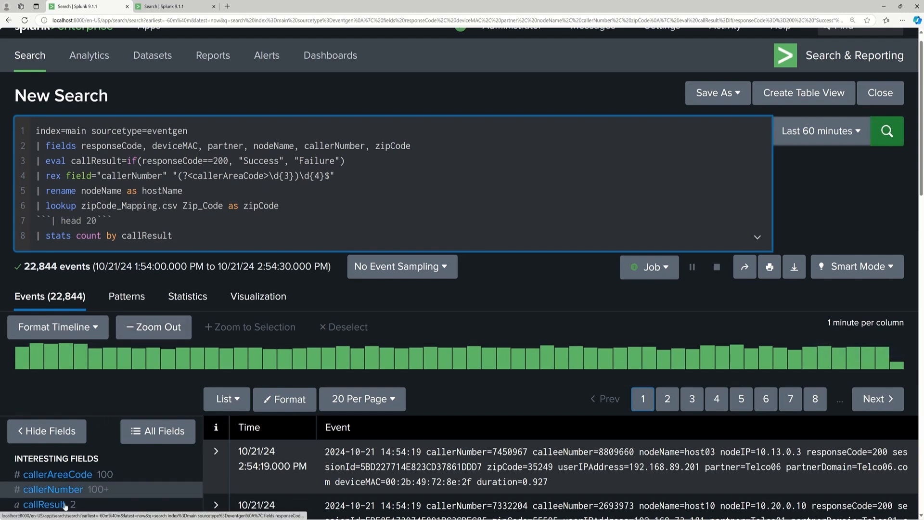
Inspect the callResult field's values and counts, close the field summary and run the stats search.
left_click(44, 505)
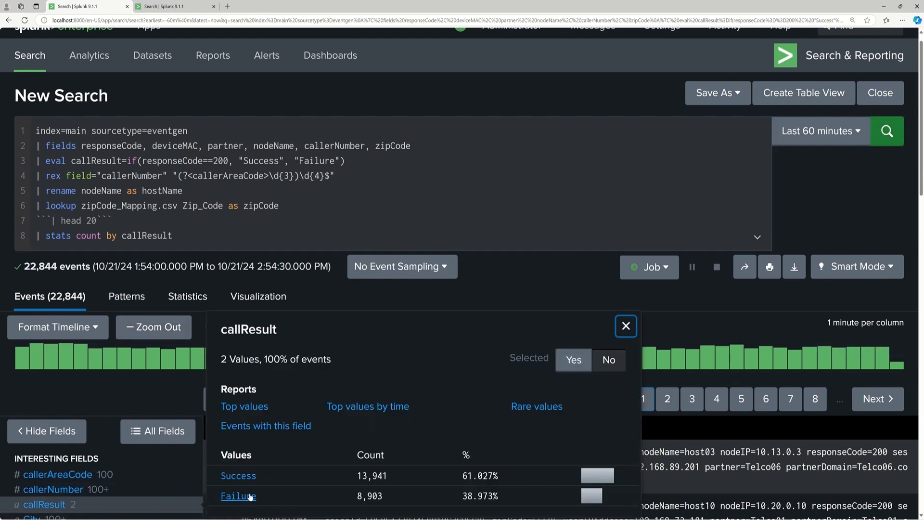
left_click(626, 326)
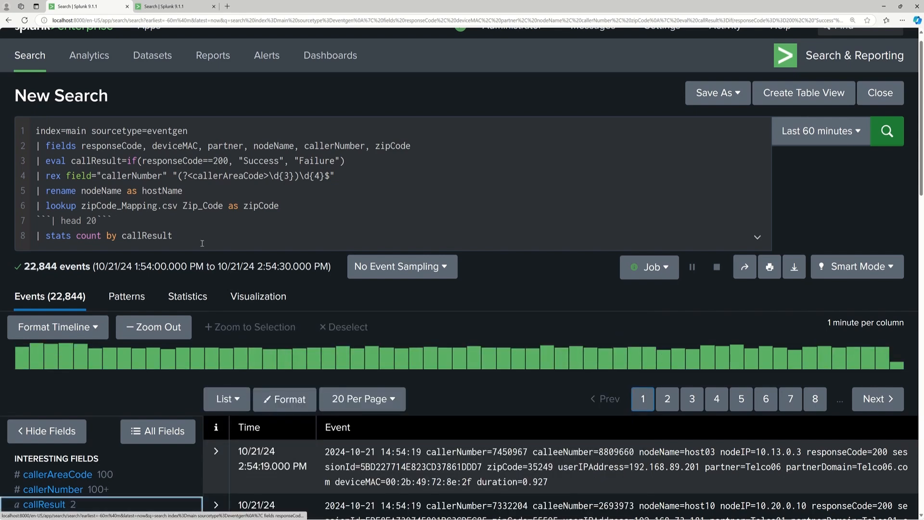
left_click(888, 131)
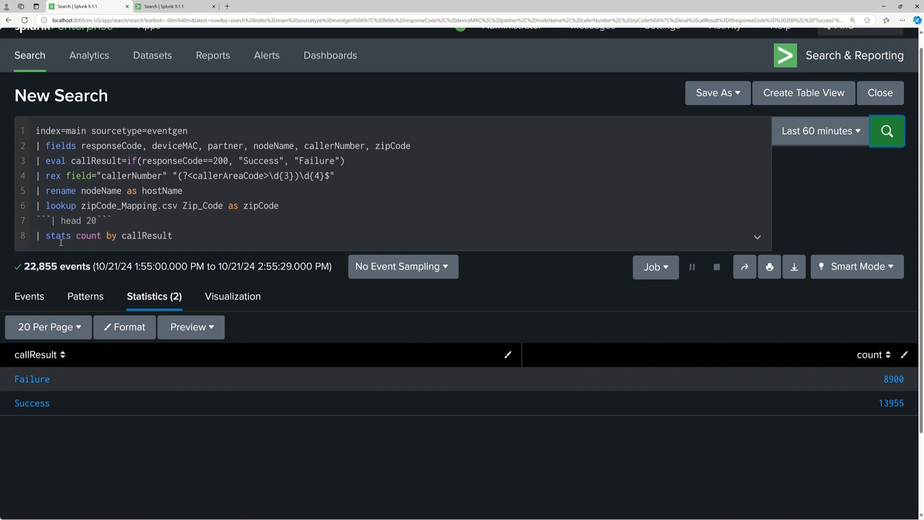
View the callResult counts as a column chart, examine the Failure and Success columns, and return to the statistics table.
left_click(243, 311)
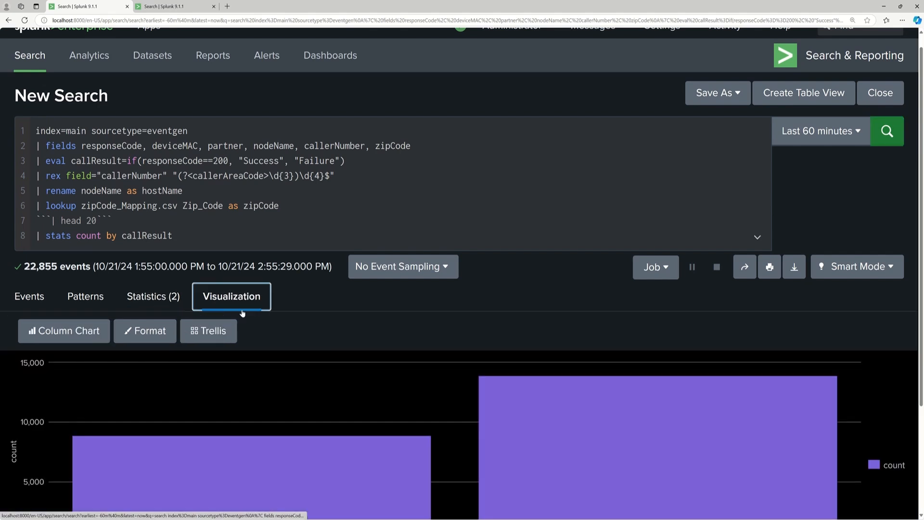
scroll(921, 236, "down", 3)
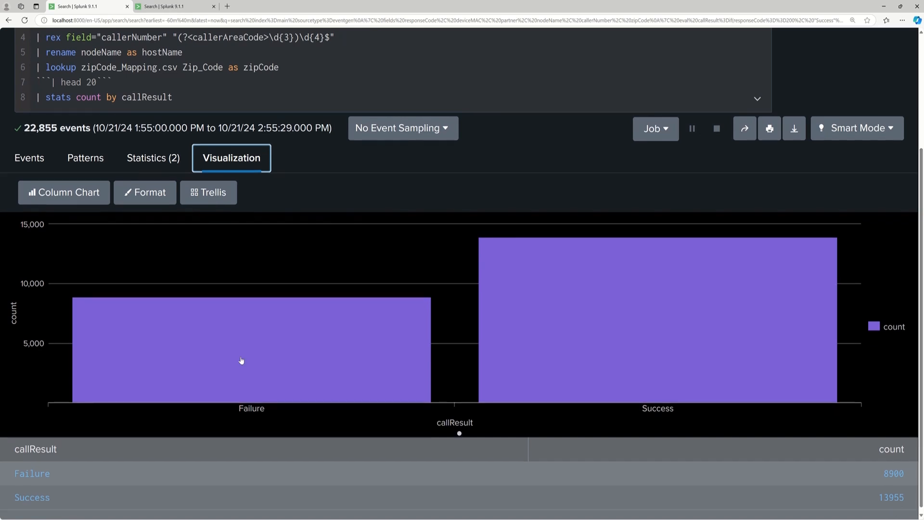
mouse_move(233, 330)
mouse_move(610, 302)
scroll(853, 194, "up", 2)
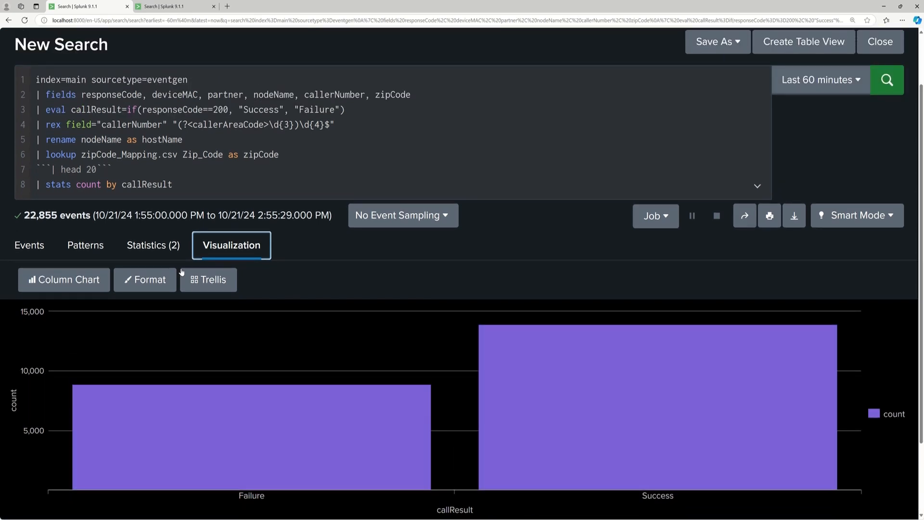
left_click(155, 246)
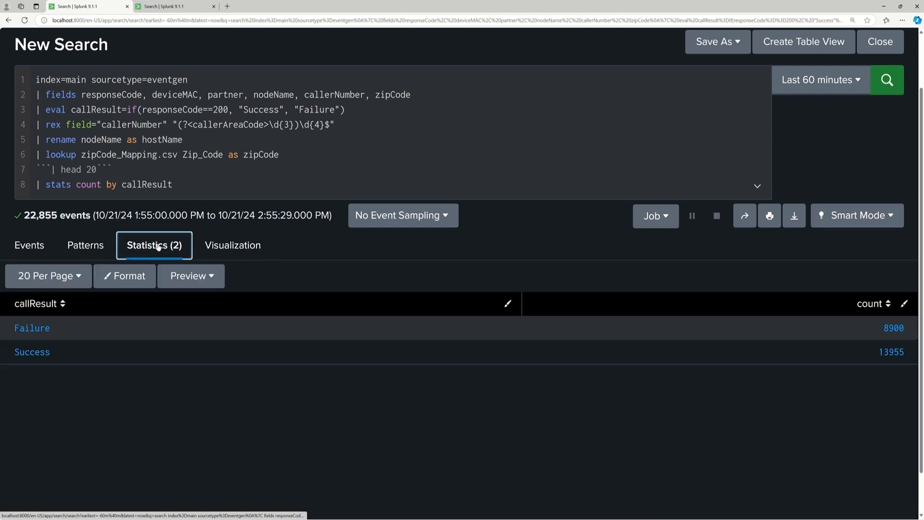
Rerun the search in Verbose Mode to check its events and statistics, and return it to Smart Mode.
left_click(34, 248)
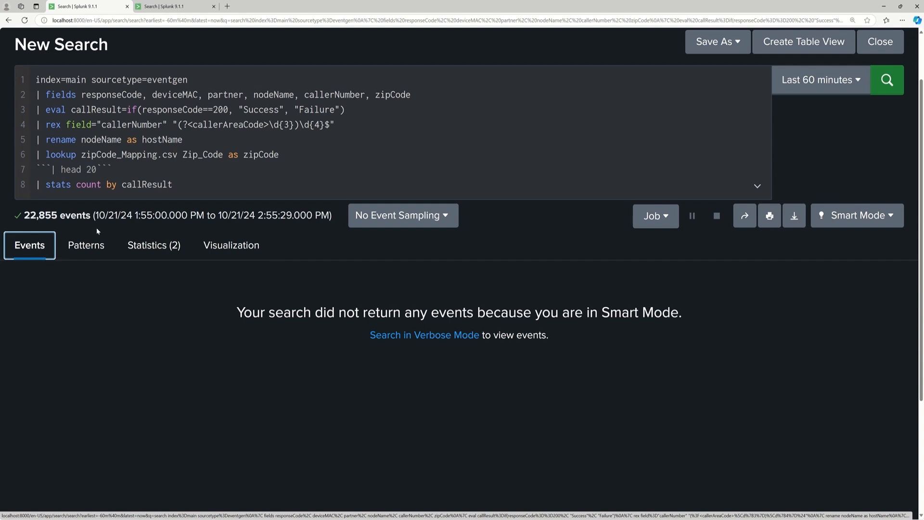
left_click(893, 217)
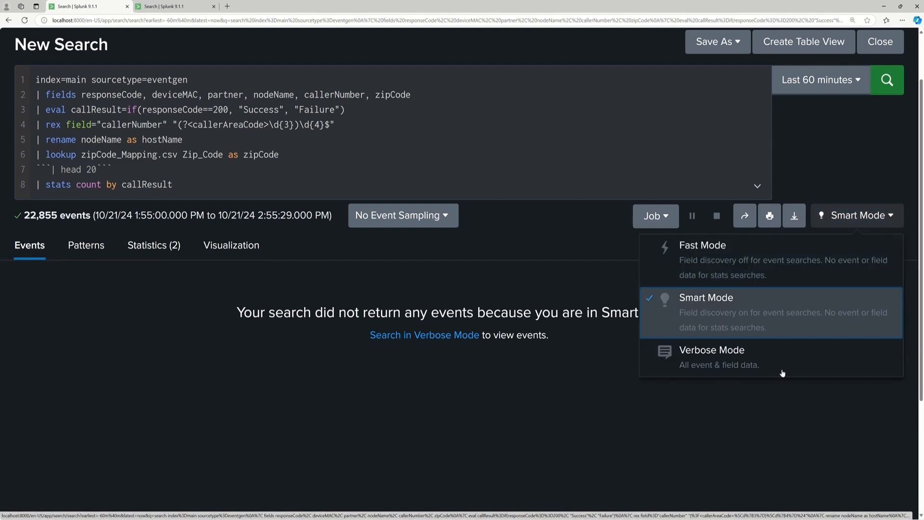
left_click(751, 374)
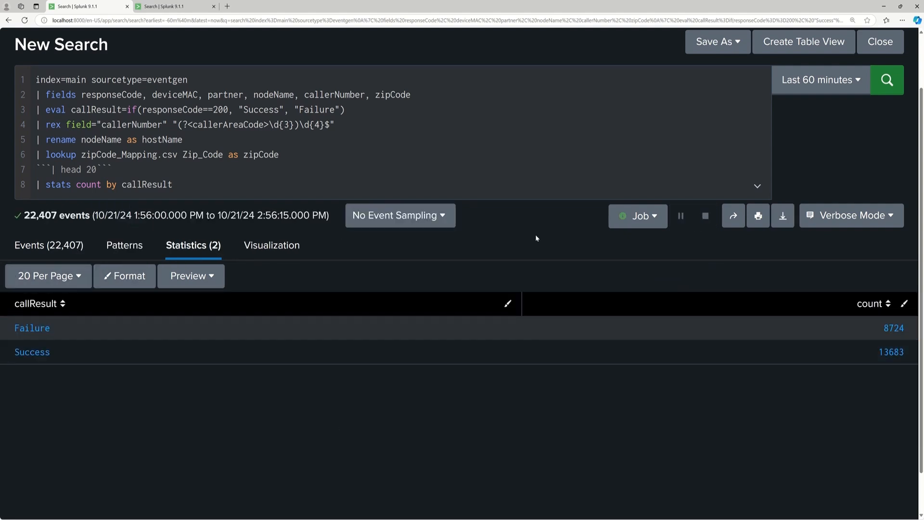
left_click(68, 251)
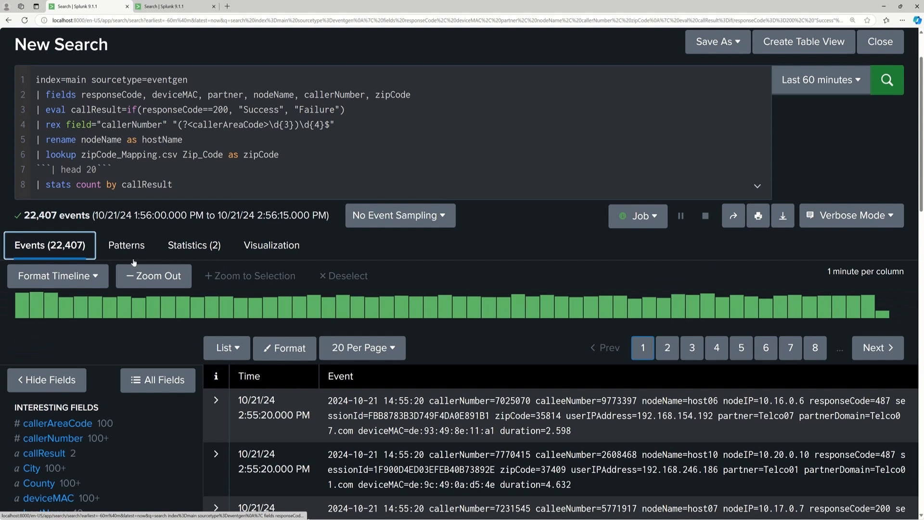
left_click(210, 257)
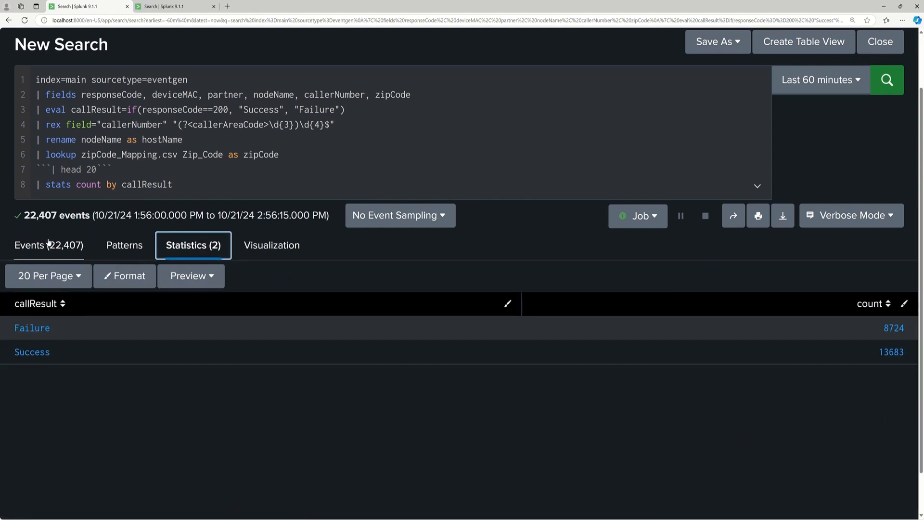
left_click(879, 219)
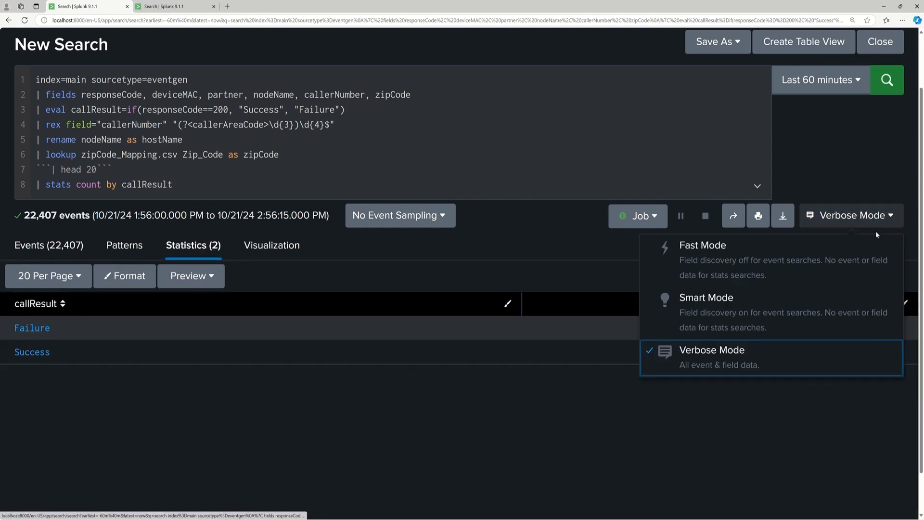
left_click(743, 308)
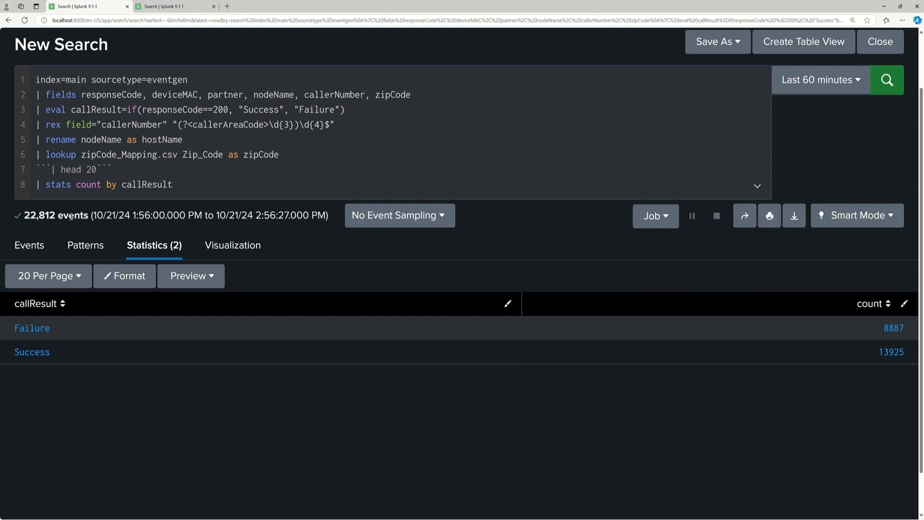
Comment out the "| stats count by callResult" line with triple backticks.
left_click(37, 184)
type("```")
left_click(219, 184)
type("```")
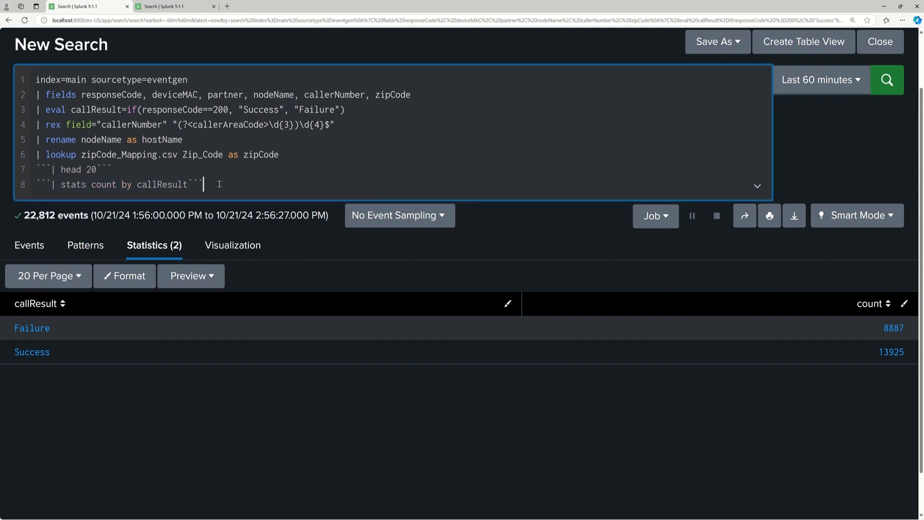
Add the line "| top callResult" below the commented-out stats command and run the search.
key("shift+Return")
type("|")
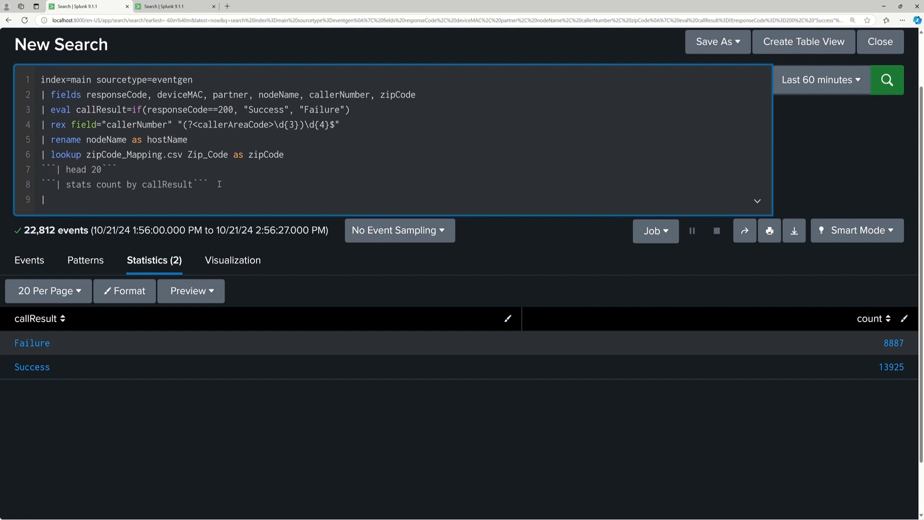
type("top callResult")
key("Return")
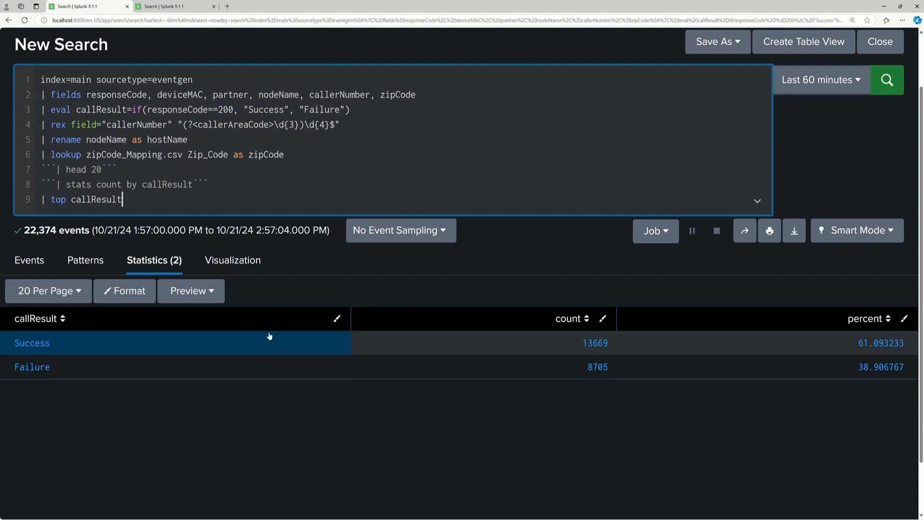
View the top callResult output as a column chart and return to its statistics table.
left_click(241, 267)
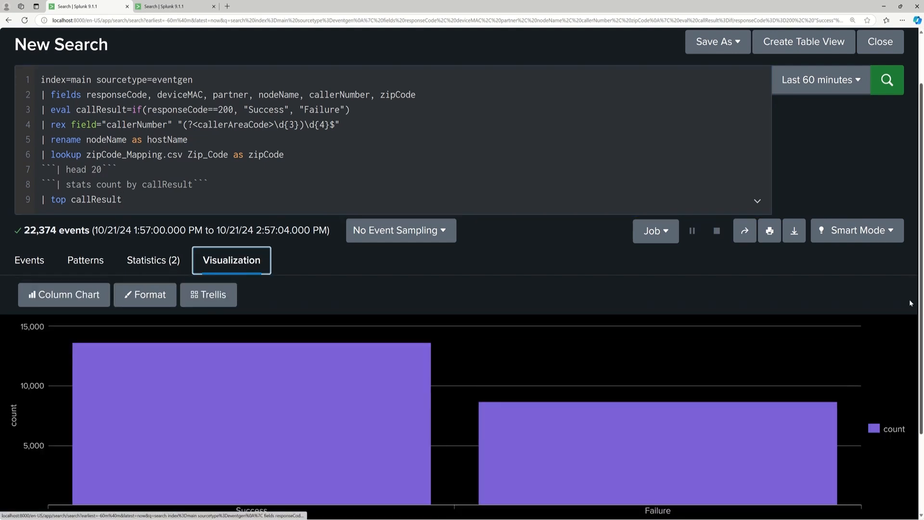
scroll(922, 272, "down", 2)
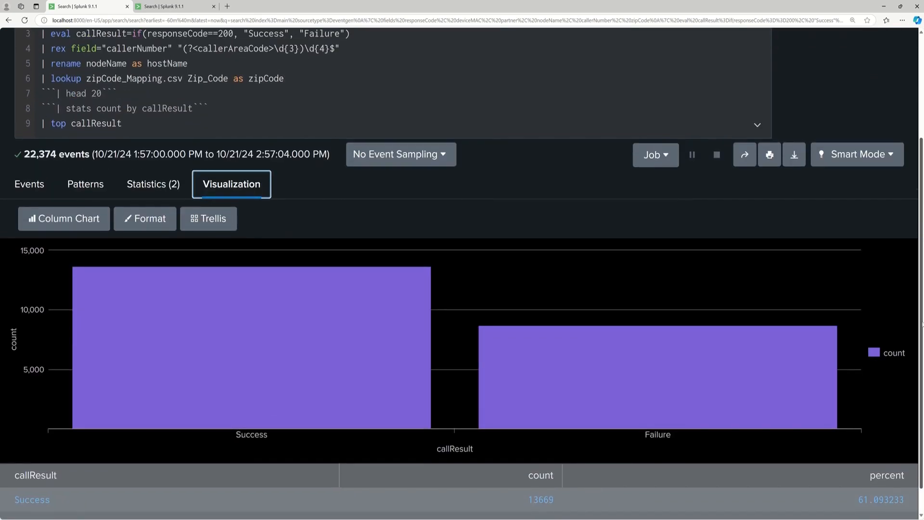
left_click(158, 189)
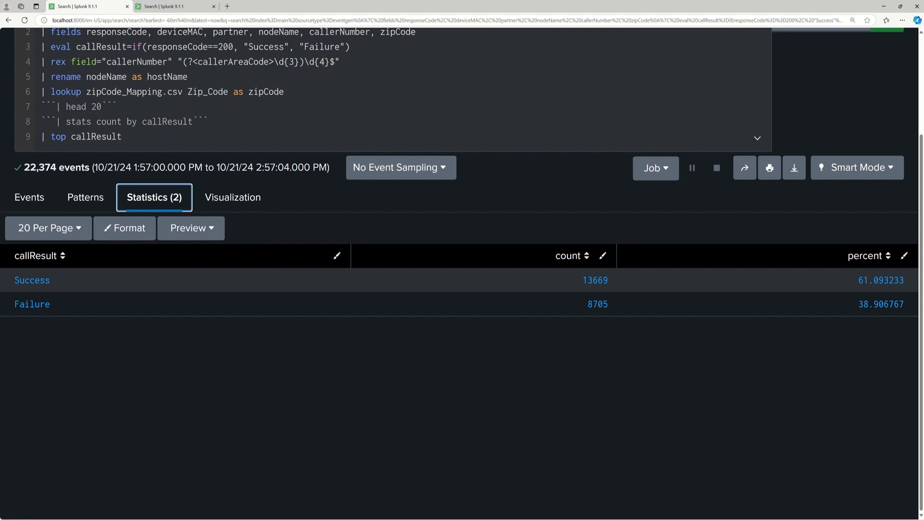
Comment out the "| top callResult" line with triple backticks.
left_click(41, 137)
type("```")
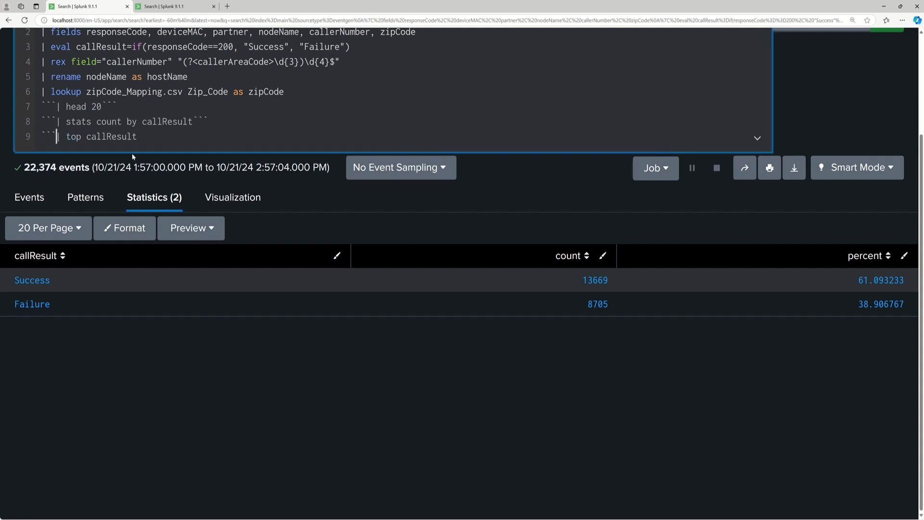
left_click(151, 137)
type("```")
scroll(915, 101, "up", 2)
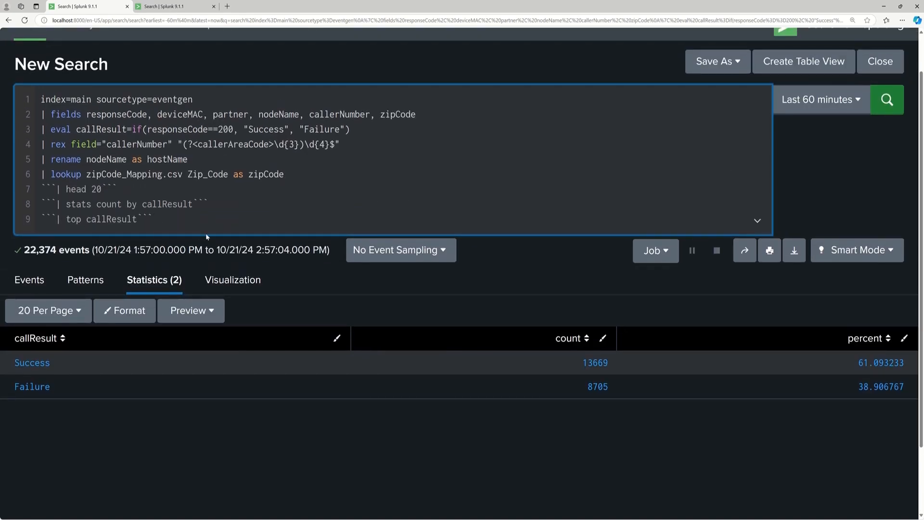
Add the line "| timechart span=5m count by partner", run the search and display its column chart.
key("shift+Return")
type("| timechart span")
type("=")
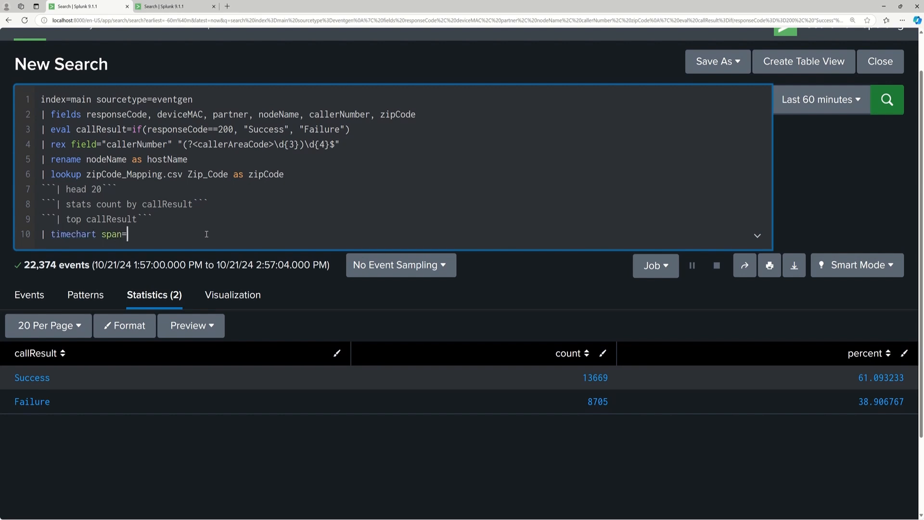
type("5m count by partner")
left_click(893, 103)
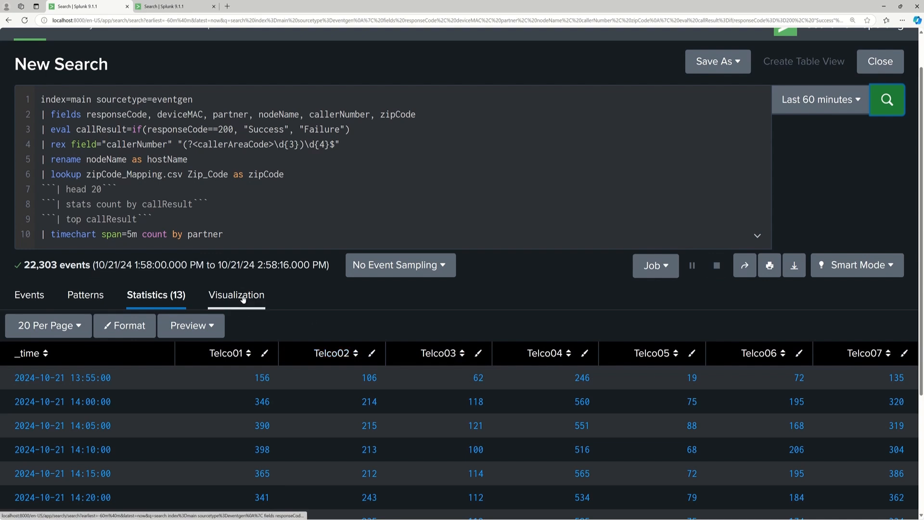
left_click(243, 297)
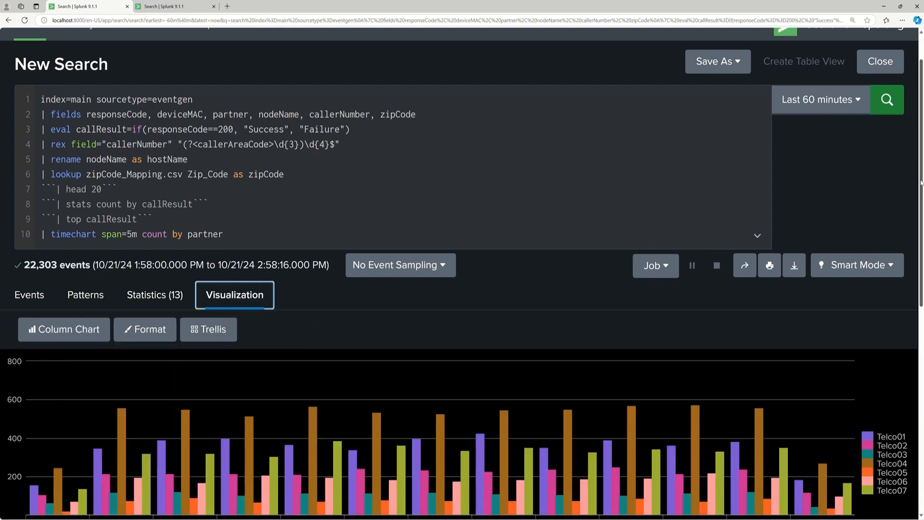
left_click_drag(921, 182, 922, 223)
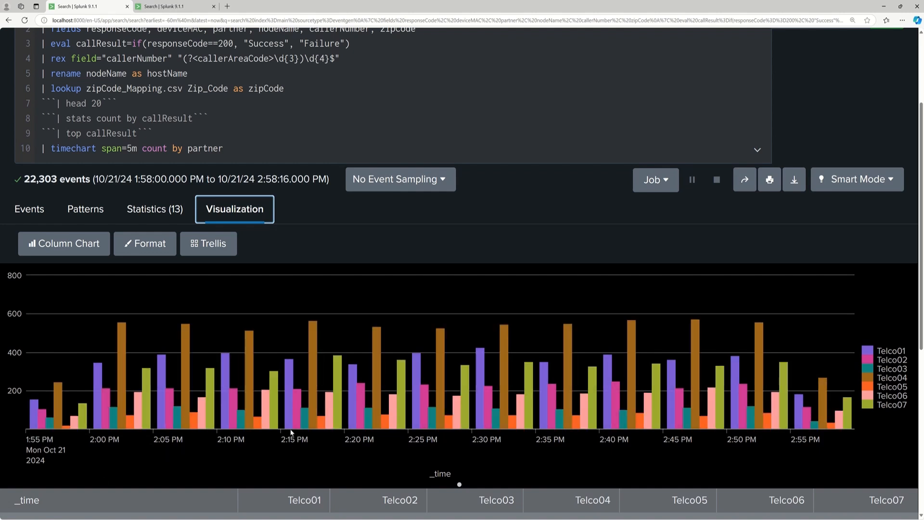
Try the timechart with span=15m, and rerun it with the span restored to 5m.
left_click(128, 148)
type("1")
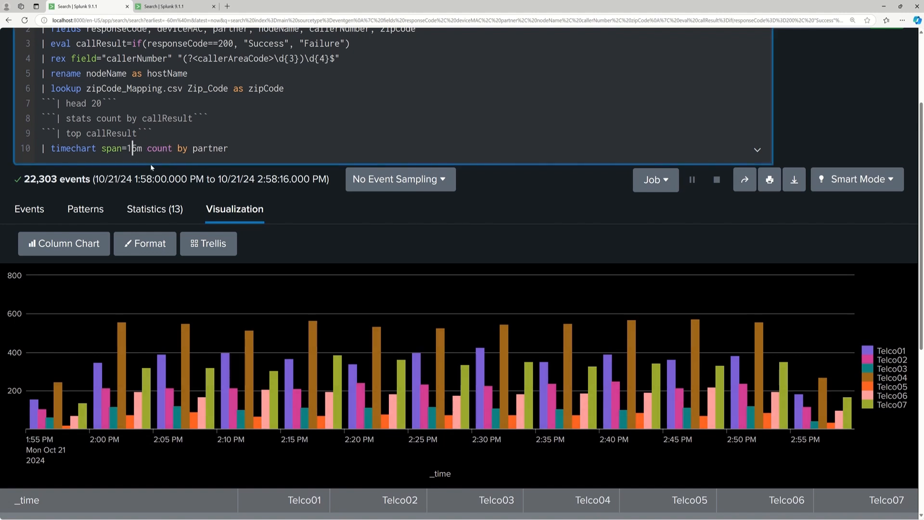
key("Return")
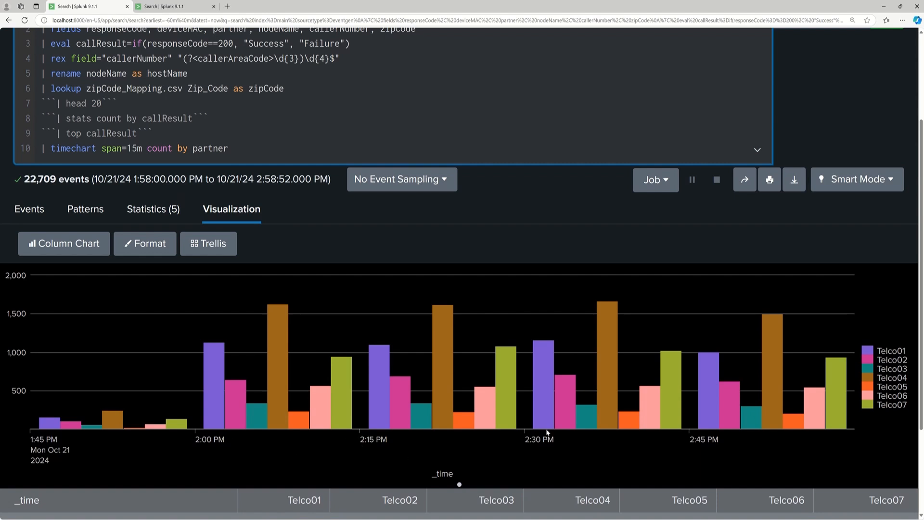
key("BackSpace")
key("Return")
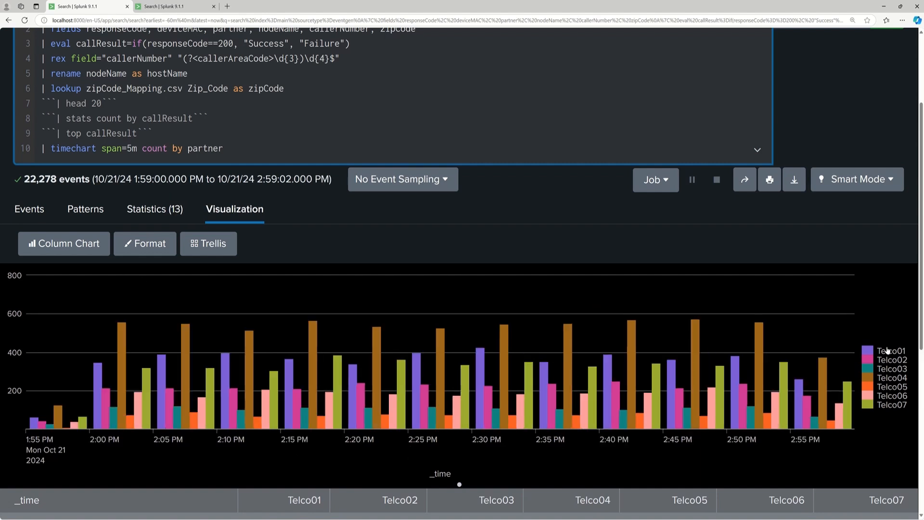
Try the area and bar chart types for the partner timechart, and settle on a line chart.
mouse_move(922, 269)
left_mouse_down()
mouse_move(922, 220)
mouse_move(916, 289)
mouse_move(914, 259)
left_mouse_up()
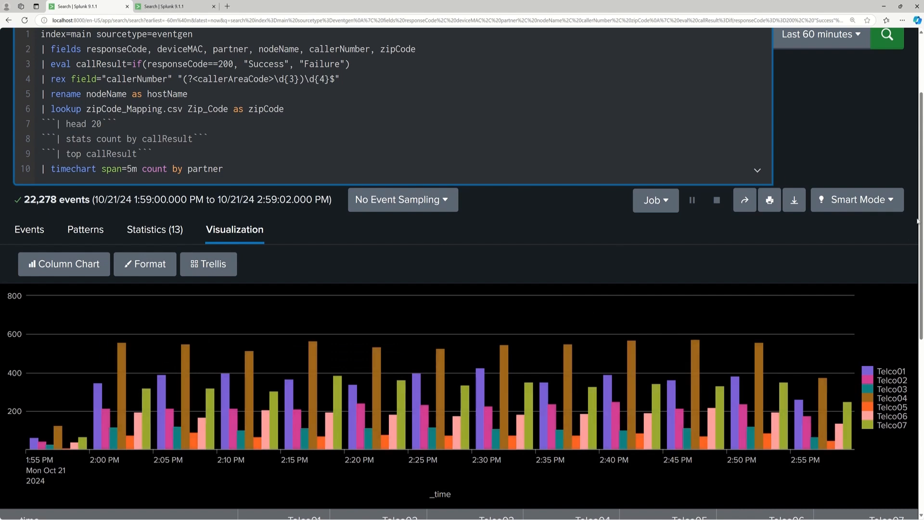
mouse_move(920, 216)
left_mouse_down()
mouse_move(920, 249)
mouse_move(918, 210)
left_mouse_up()
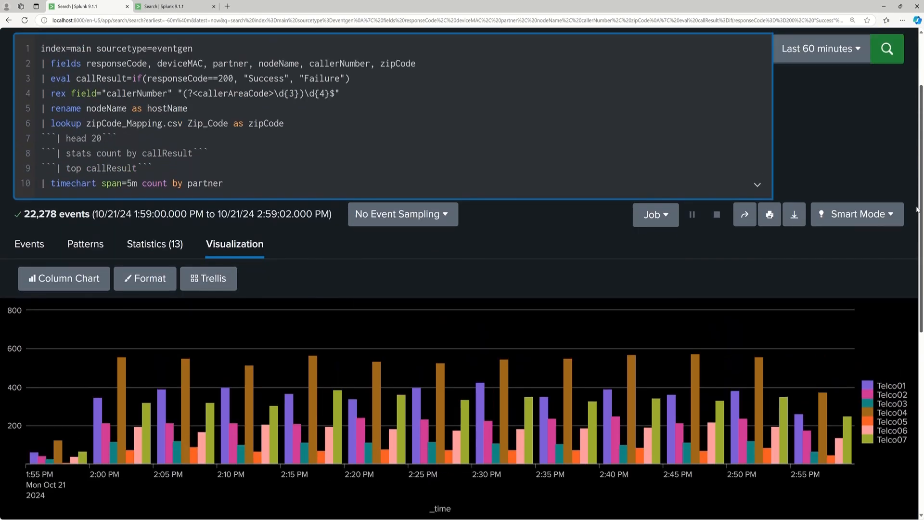
left_click(72, 279)
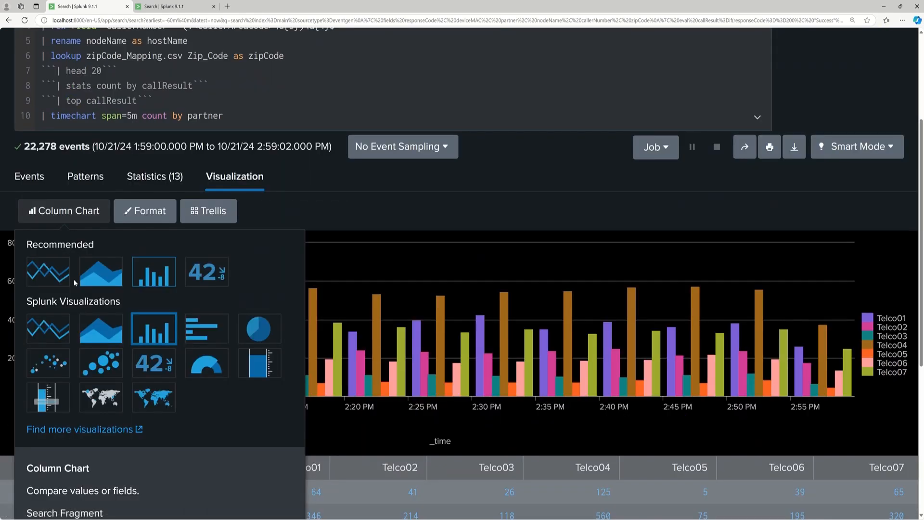
left_click(101, 279)
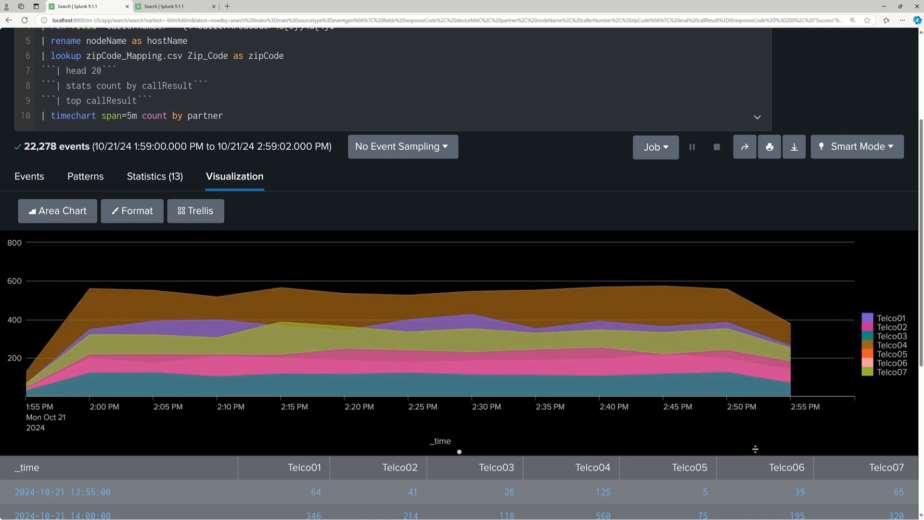
left_click(65, 213)
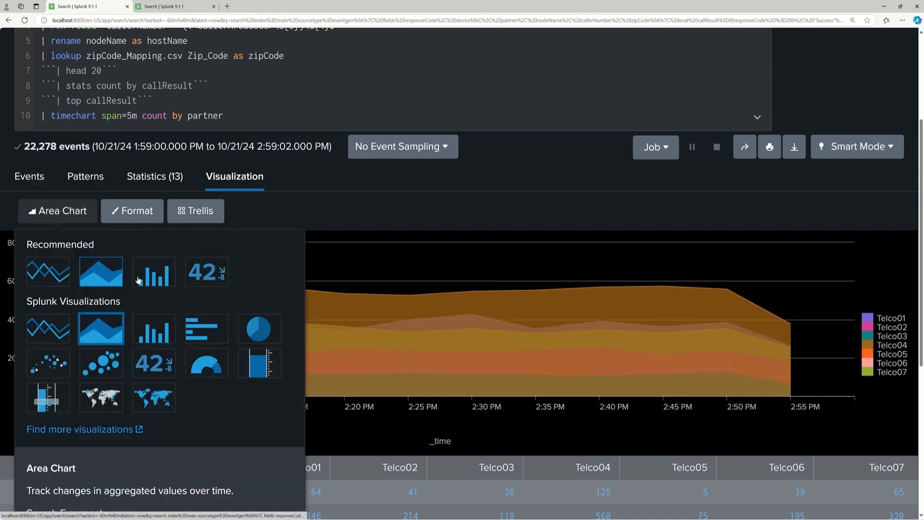
left_click(201, 335)
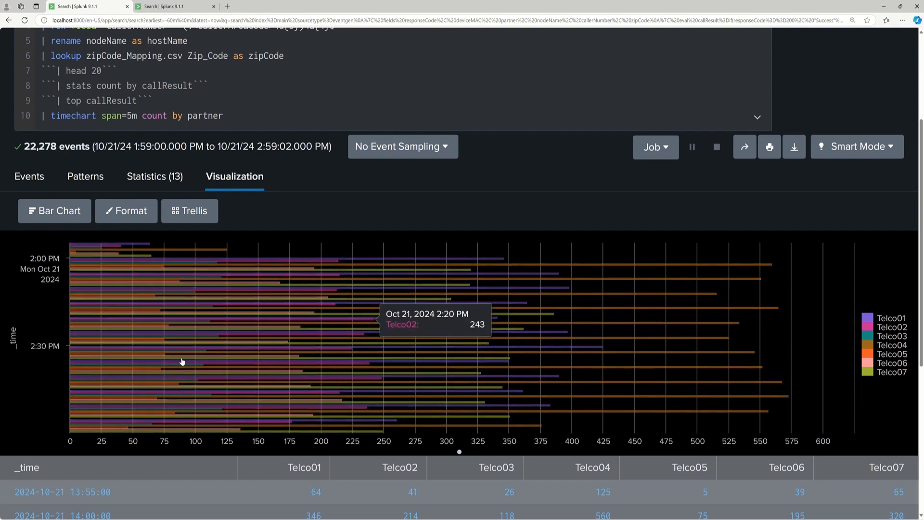
left_click(66, 216)
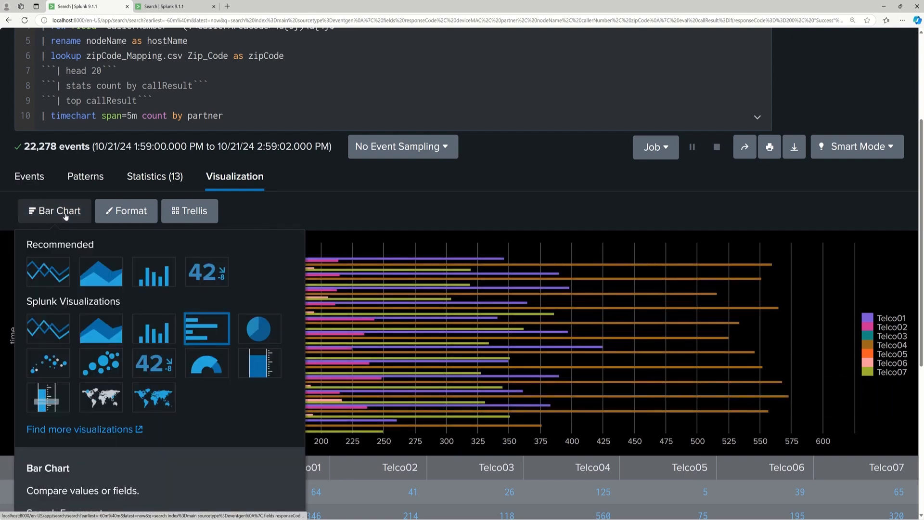
left_click(56, 331)
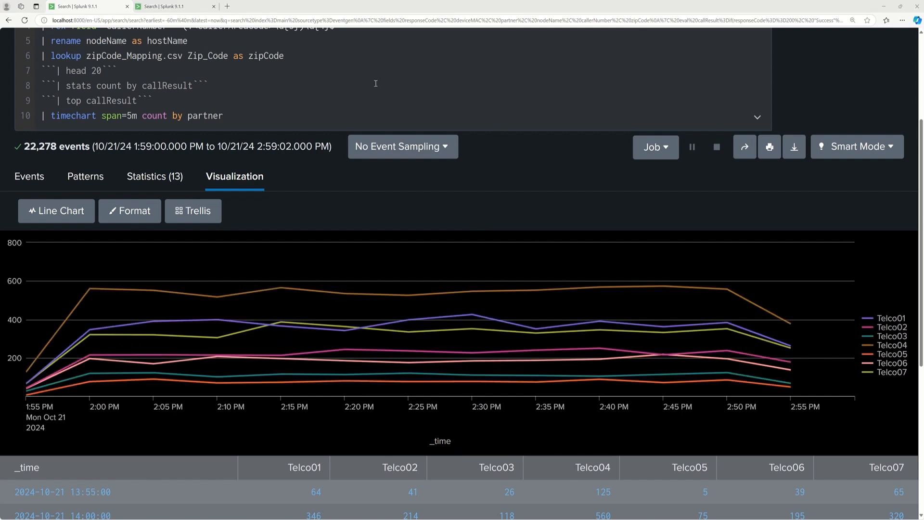
Comment out the "| timechart span=5m count by partner" line with triple backticks.
left_click(41, 116)
type("```")
left_click(264, 118)
type("```")
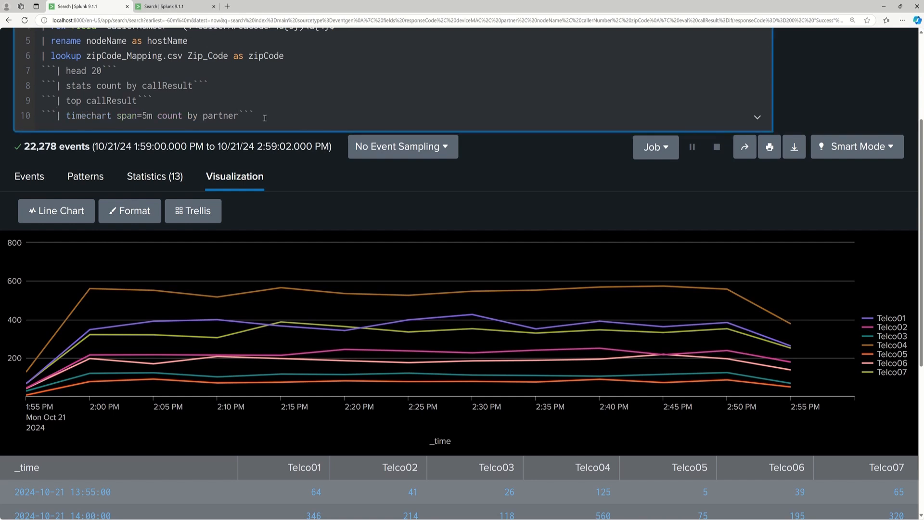
Add the line "| stats count by partner", run the search and show the counts in the statistics table.
key("shift+Return")
type("| stats count b y")
key("BackSpace")
key("BackSpace")
key("BackSpace")
type("by partn")
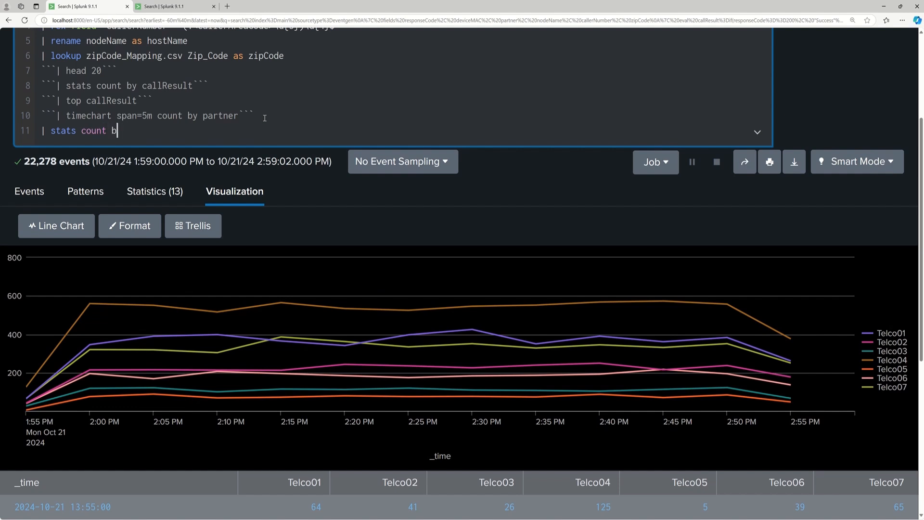
type("er")
key("Return")
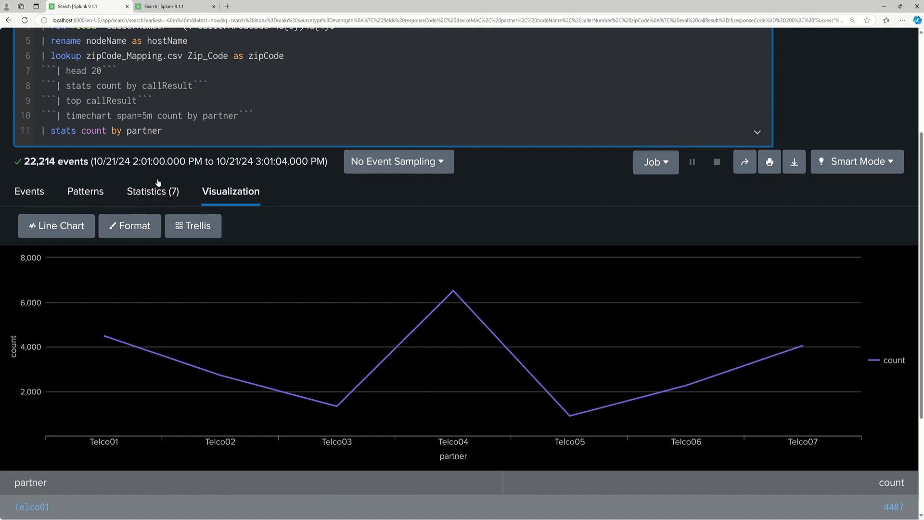
left_click(153, 191)
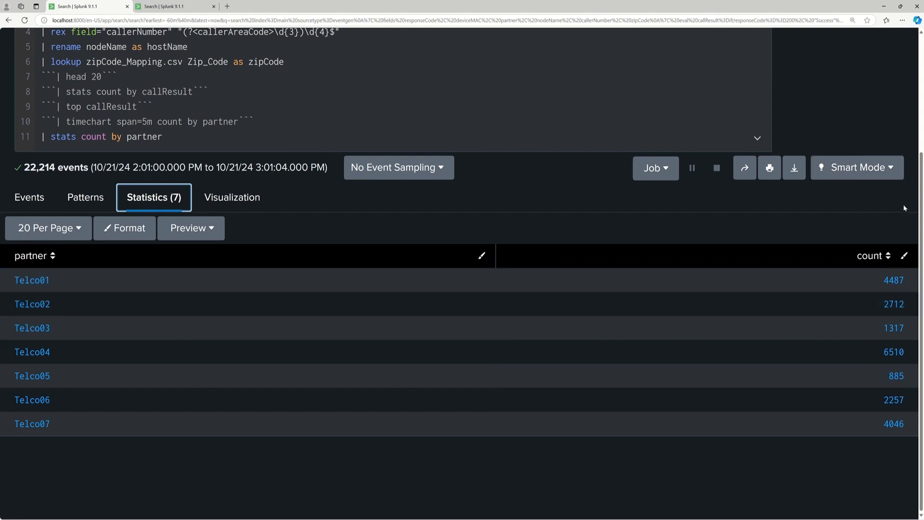
mouse_move(921, 196)
left_mouse_down()
mouse_move(921, 76)
mouse_move(921, 186)
left_mouse_up()
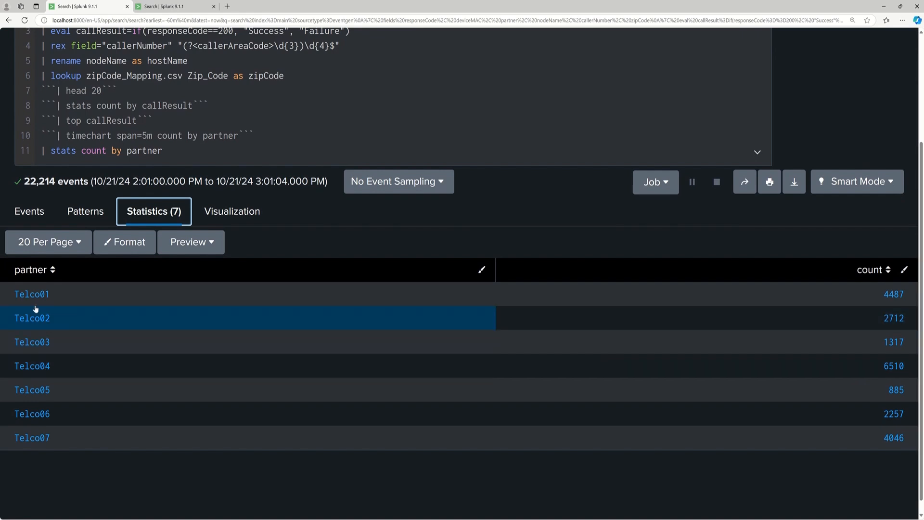
Add the line "| sort count" below the stats line and run the search to order the partners by ascending count.
left_click(211, 156)
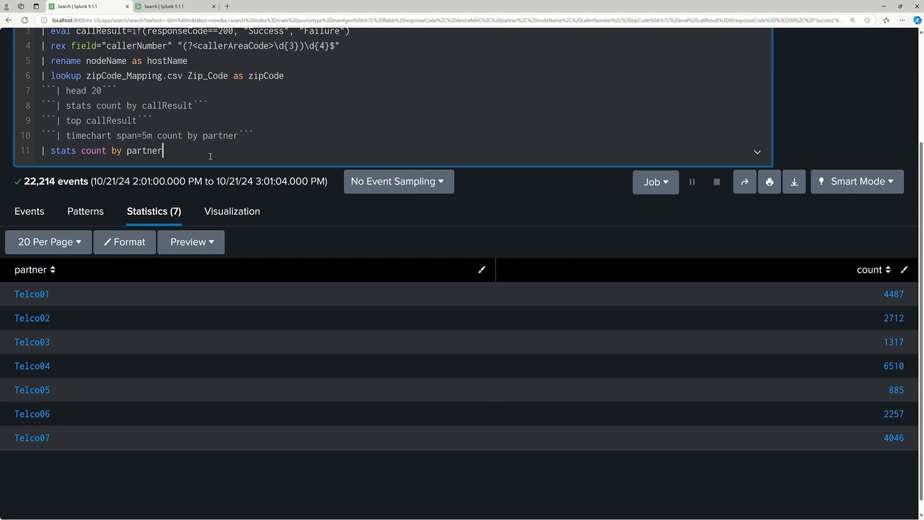
key("Return")
type("| sort")
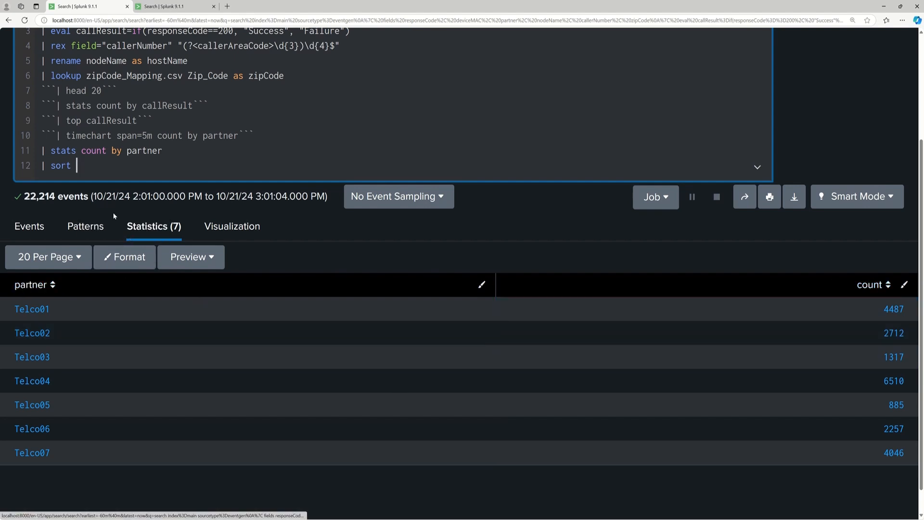
type("count")
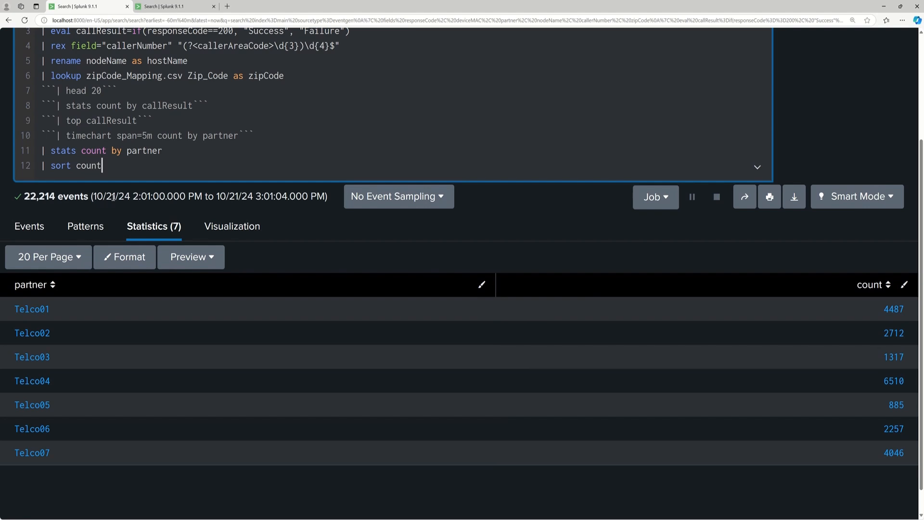
key("Return")
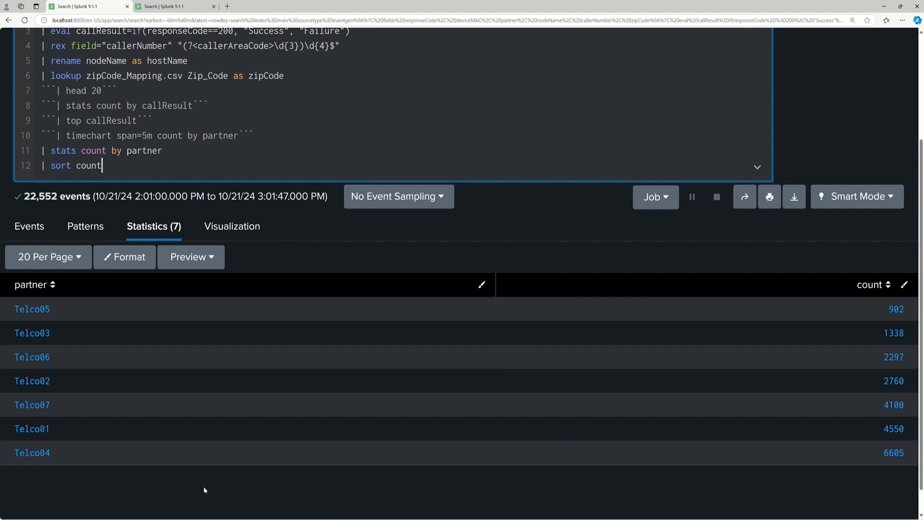
Change the sort line to "| sort -count" and run the search to order the partners by descending count.
left_click(76, 165)
type("-")
key("Return")
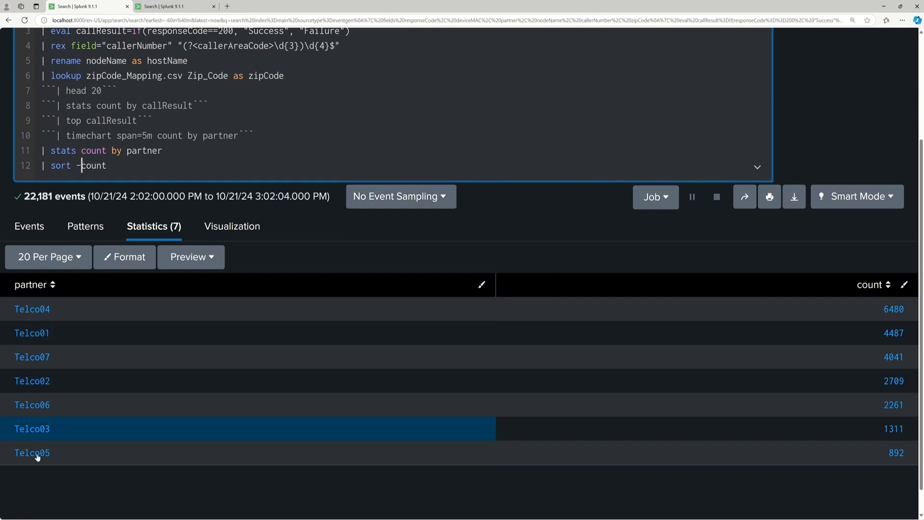
Replace the sort field so the line reads "| sort -partner" and run the search for reverse partner order.
left_click(82, 165)
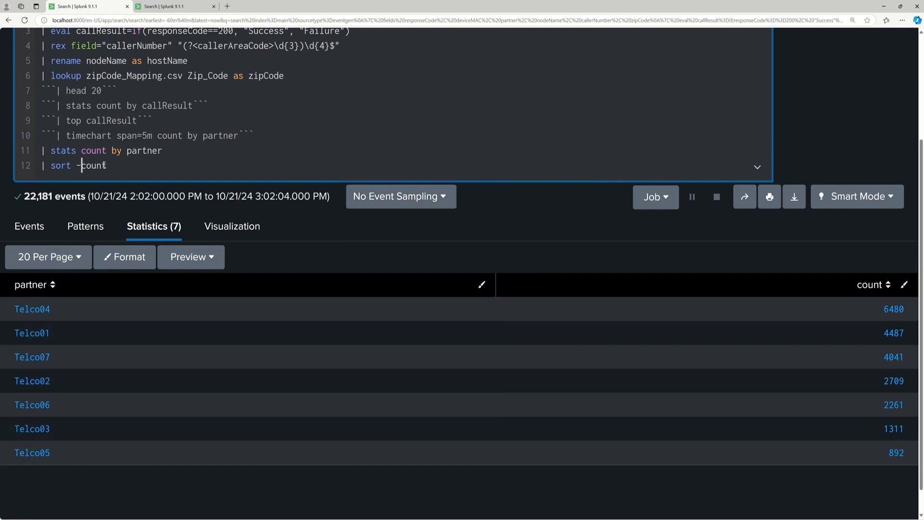
double_click(97, 165)
type("partner")
key("Return")
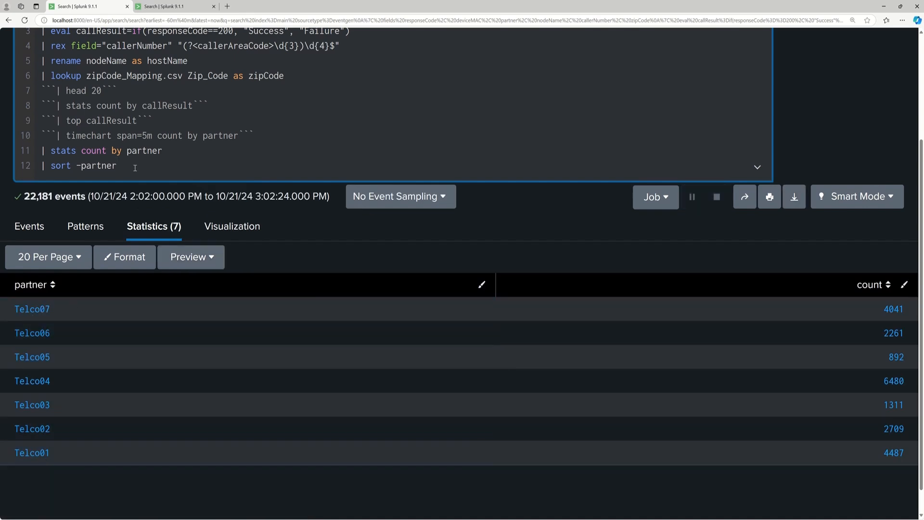
Make the sort line "| sort partner" and run the search to list the partners in ascending order.
key("BackSpace")
key("BackSpace")
key("BackSpace")
key("BackSpace")
key("BackSpace")
key("BackSpace")
key("BackSpace")
key("BackSpace")
type("parne")
key("BackSpace")
key("BackSpace")
type("tner")
key("Return")
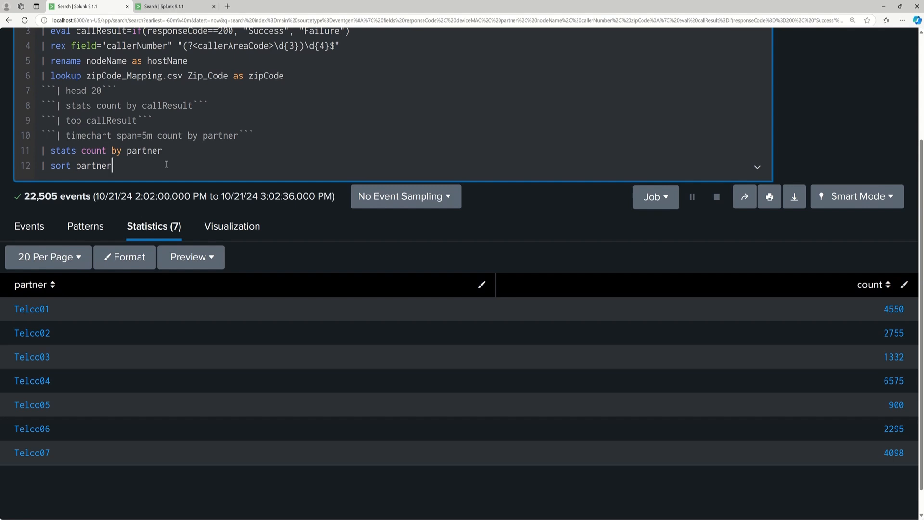
Switch to the zipCode_Mapping.csv inputlookup search, review its leading pipe command and rerun it.
left_click(182, 7)
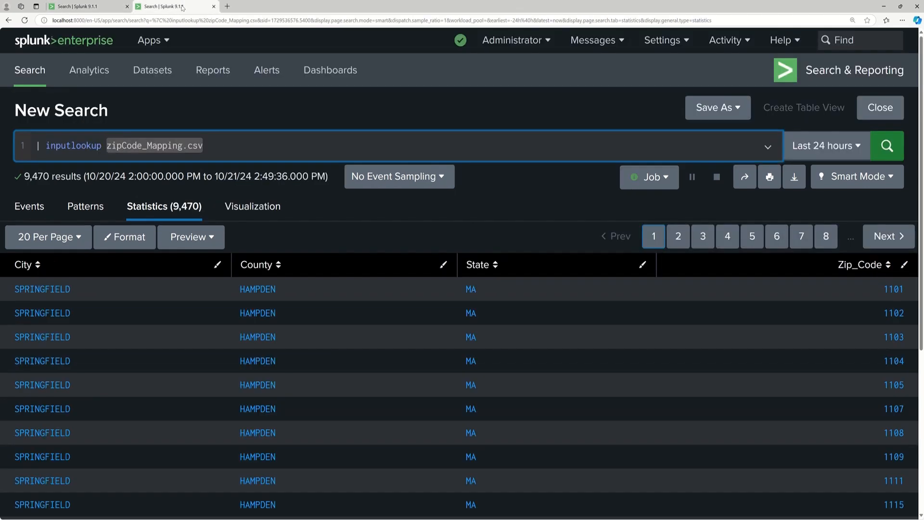
left_click(211, 144)
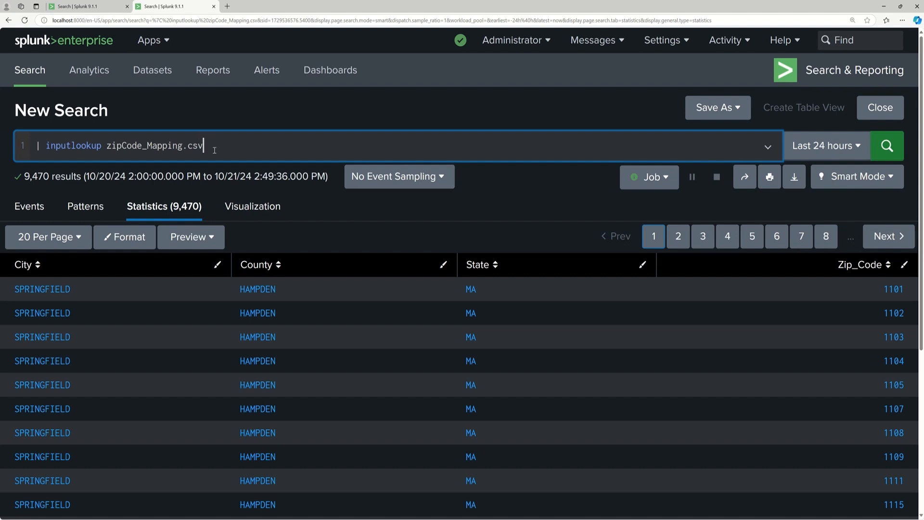
mouse_move(204, 146)
left_mouse_down()
mouse_move(106, 145)
mouse_move(204, 145)
left_mouse_up()
left_click(114, 145)
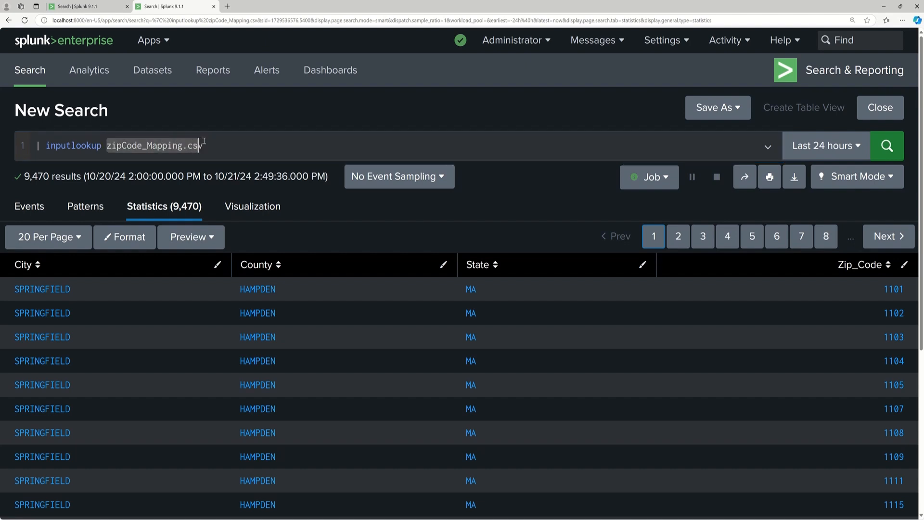
left_click(103, 145)
left_click_drag(102, 146, 36, 145)
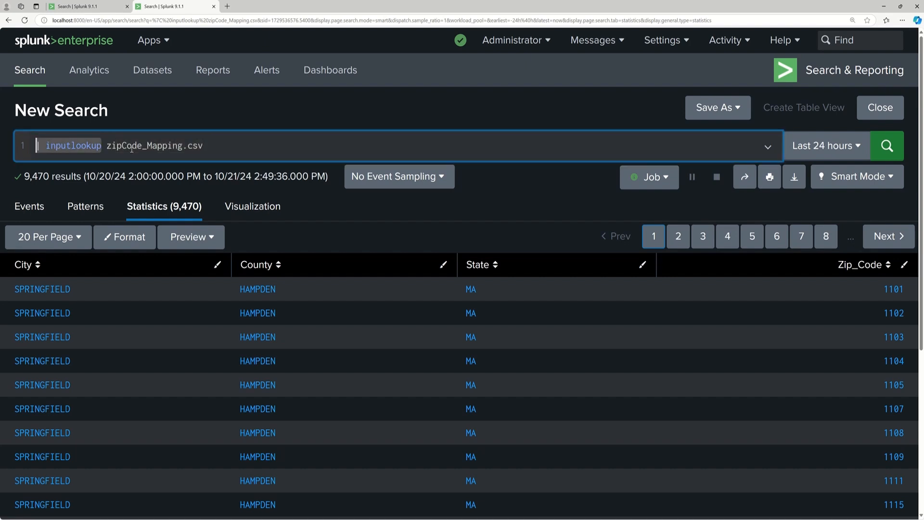
left_click(133, 147)
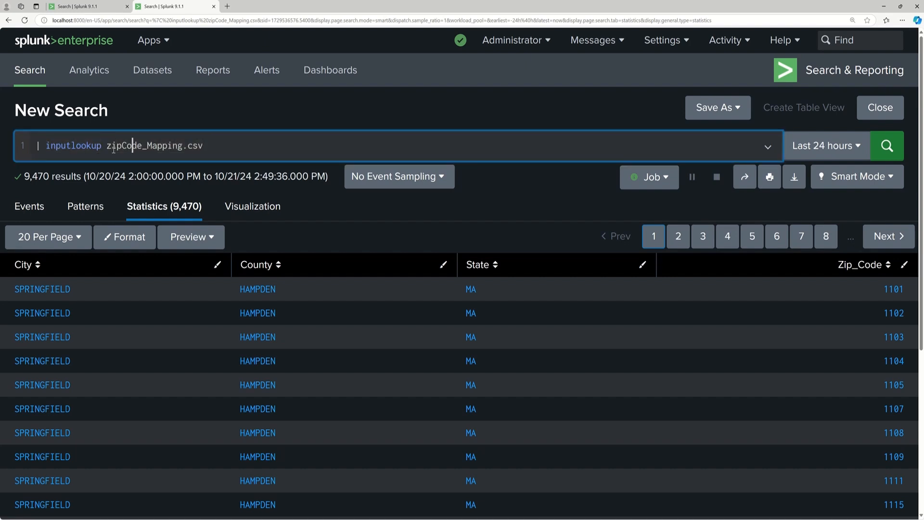
left_click(887, 145)
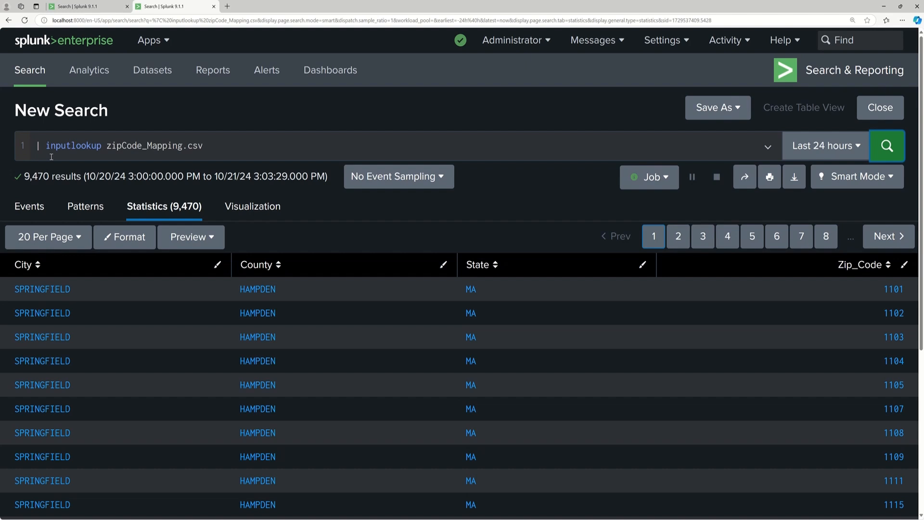
Duplicate the browser tab holding the zipCode_Mapping.csv inputlookup search.
left_click_drag(211, 145, 179, 145)
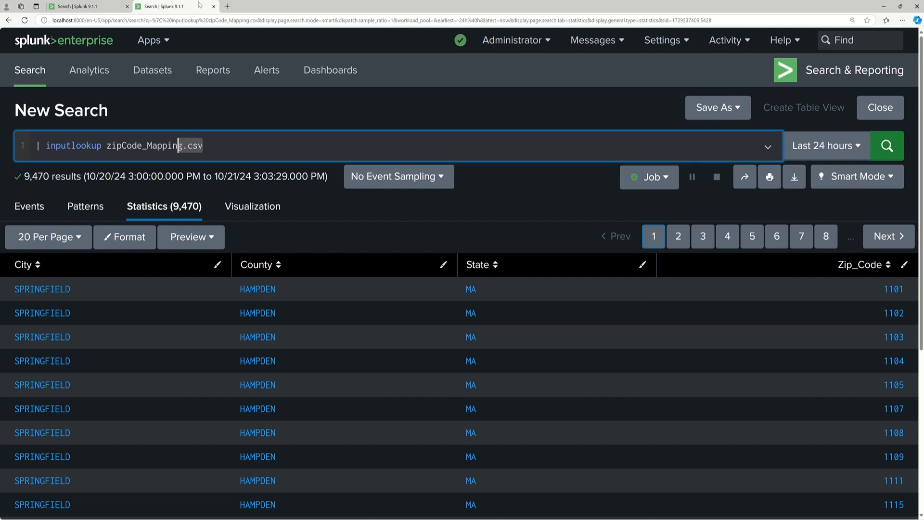
right_click(183, 8)
left_click(221, 50)
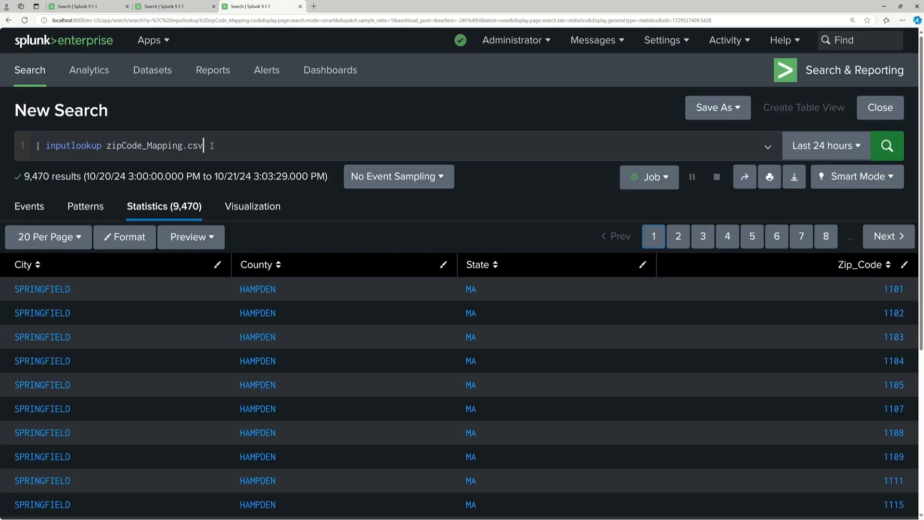
Replace the duplicated tab's query with "index=main sourcetype=eventgen" and run it over the last 60 minutes.
left_click_drag(204, 145, 30, 146)
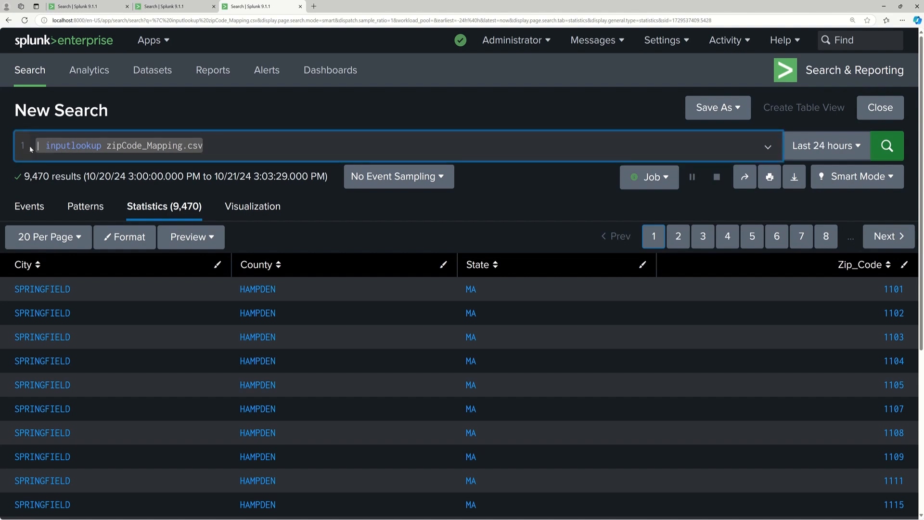
type("index=")
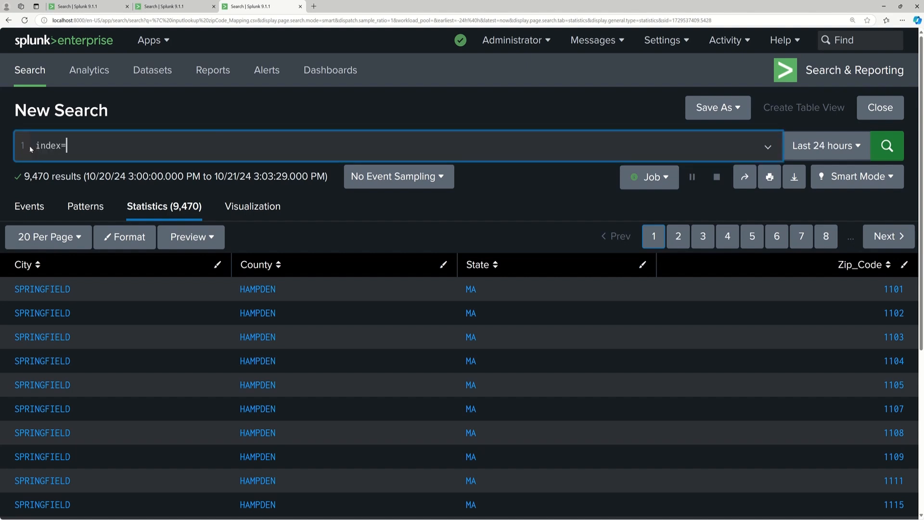
type("main sourcetype=eventgen")
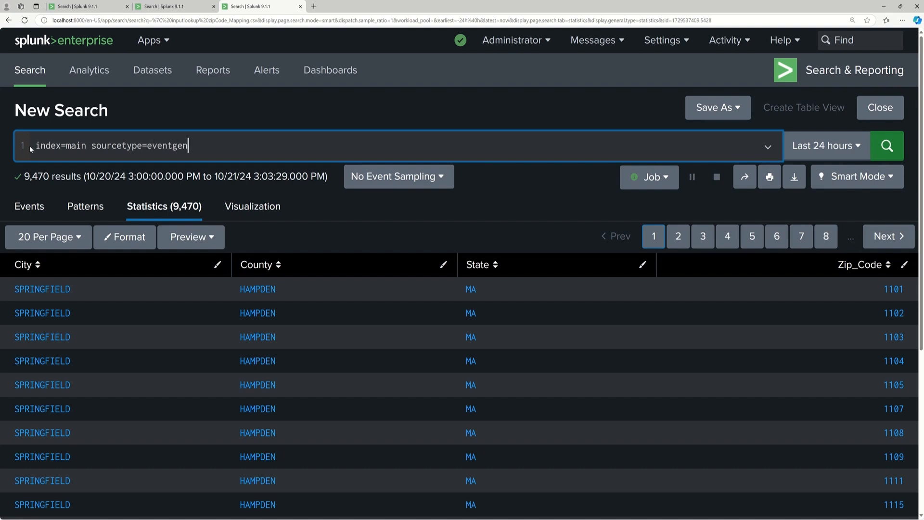
key("Return")
left_click(837, 146)
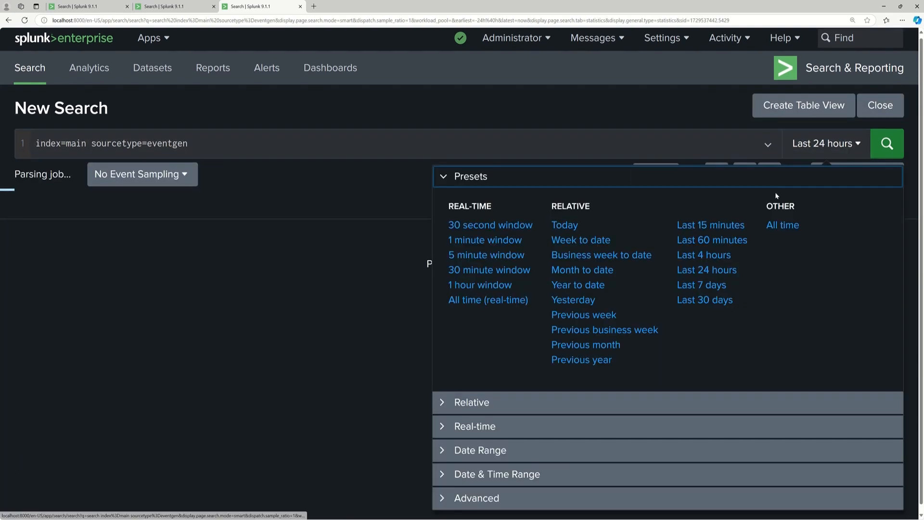
left_click(714, 240)
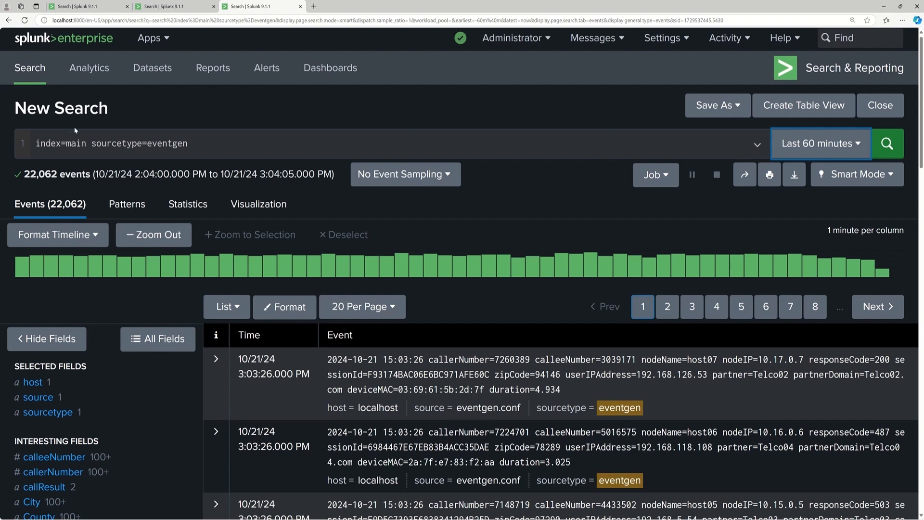
Try running the eventgen query with an explicit "| search" command in front of it.
left_click(37, 143)
type("| search")
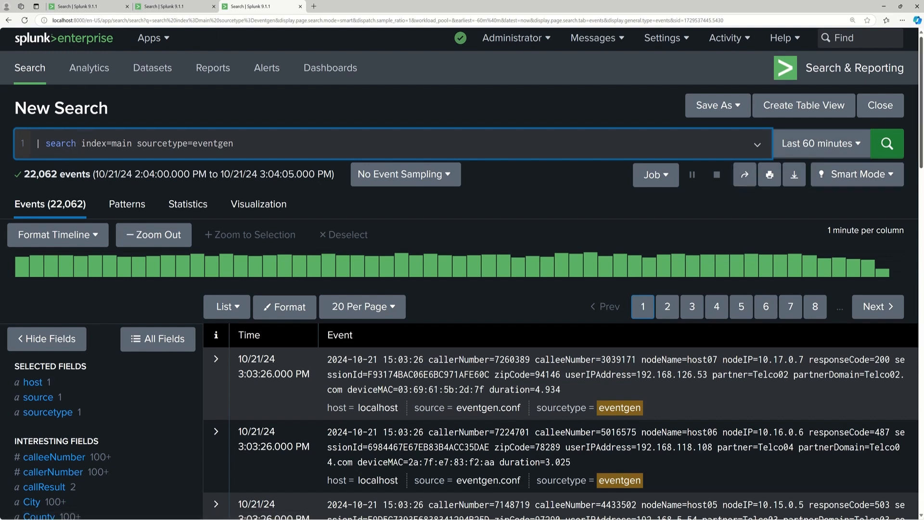
left_click(887, 143)
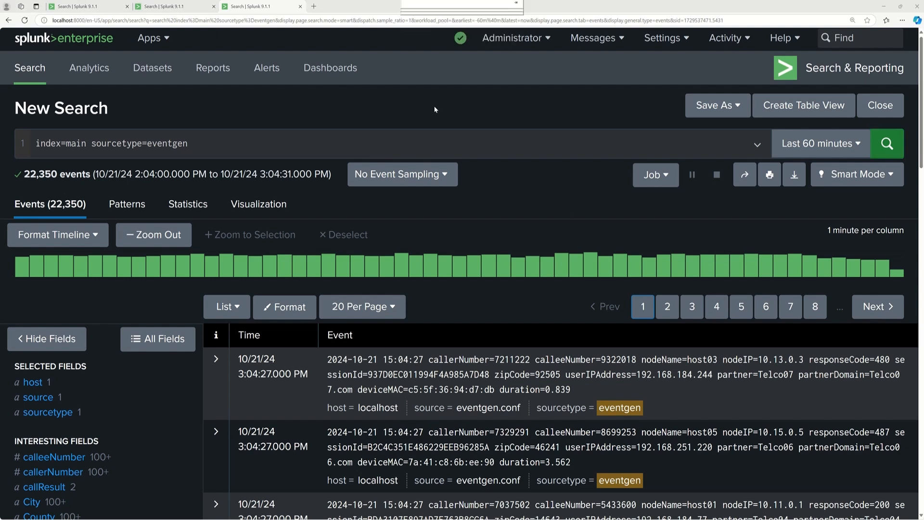
Return to the multi-line partner search and examine the whole query, especially the lines from fields through lookup.
left_click(89, 6)
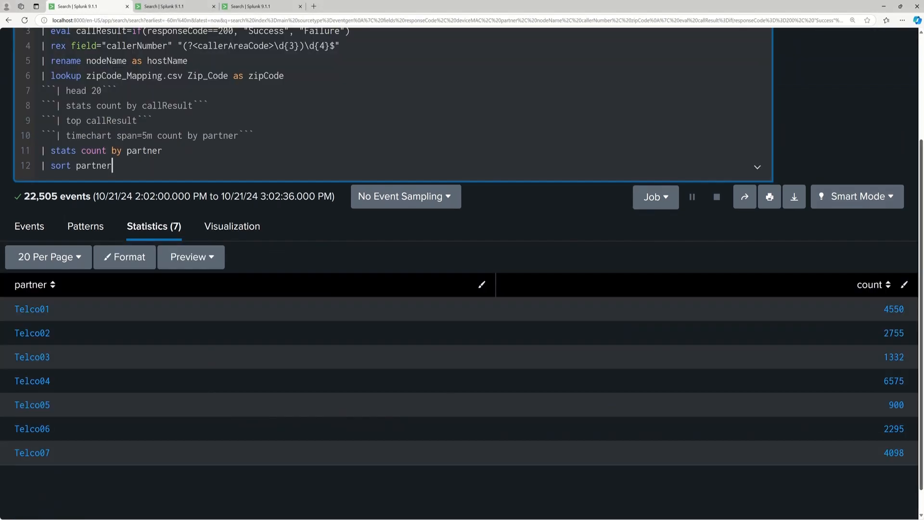
scroll(906, 137, "up", 1)
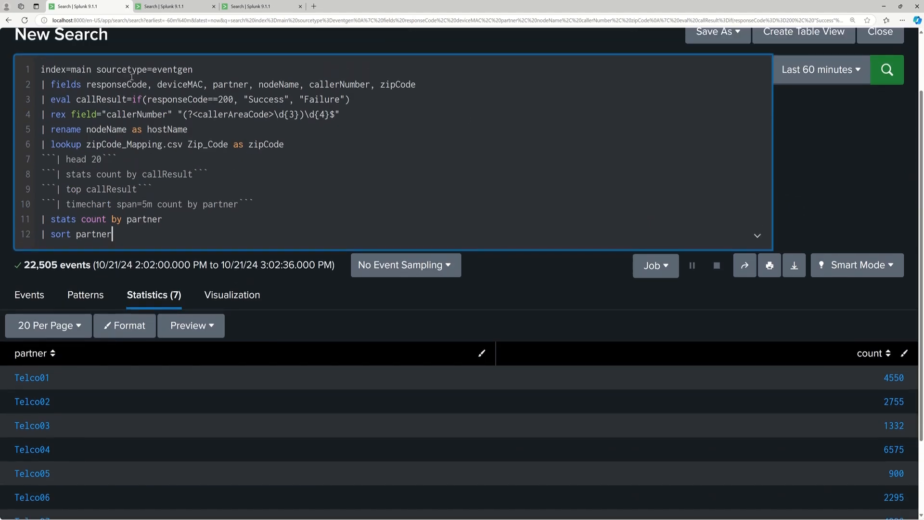
left_click_drag(41, 69, 113, 236)
left_click(210, 198)
left_click_drag(42, 83, 284, 145)
left_click(301, 162)
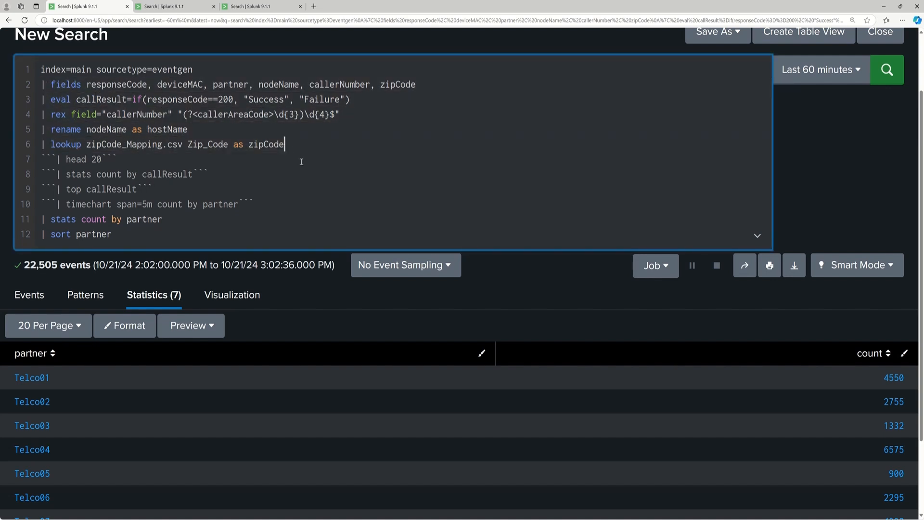